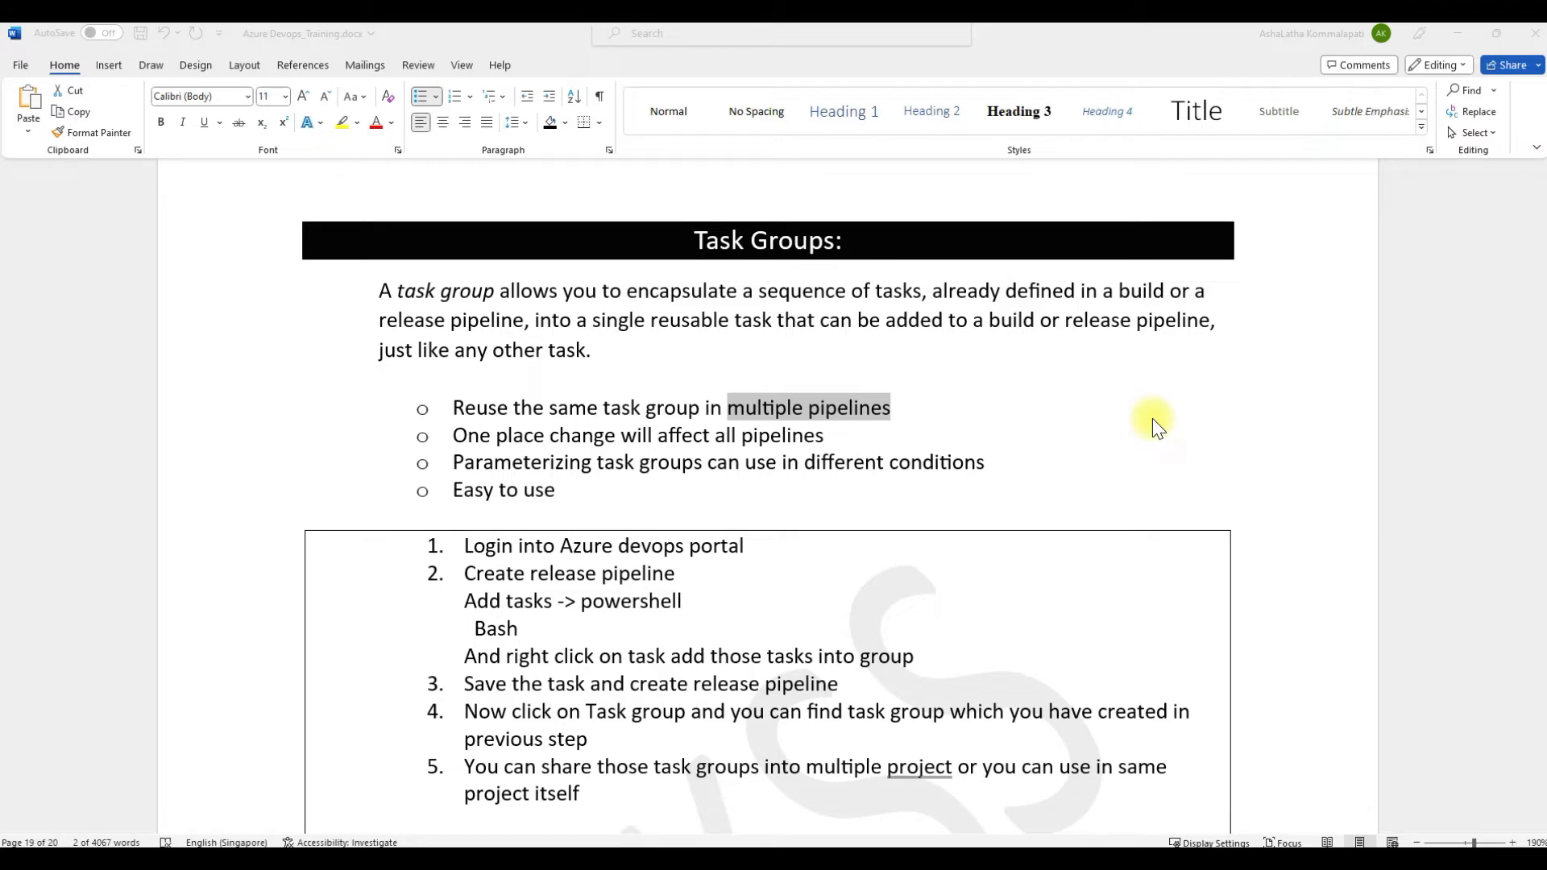
# - Switch to Azure DevOps in the browser and open the webapplication project's task groups
pyautogui.moveTo(854, 859)
pyautogui.click(854, 785)
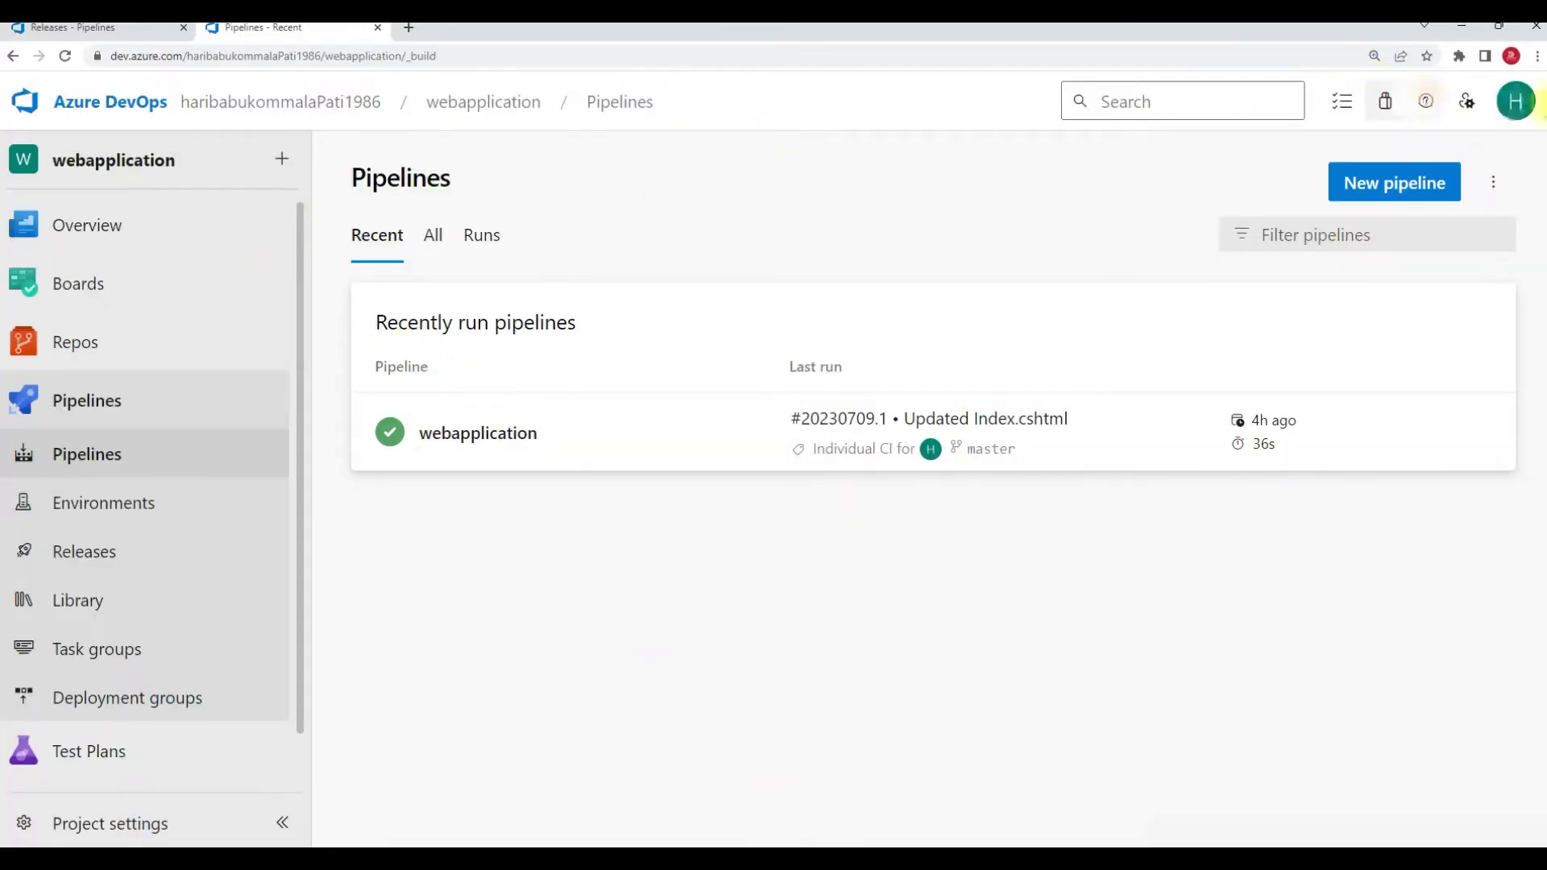
pyautogui.click(98, 668)
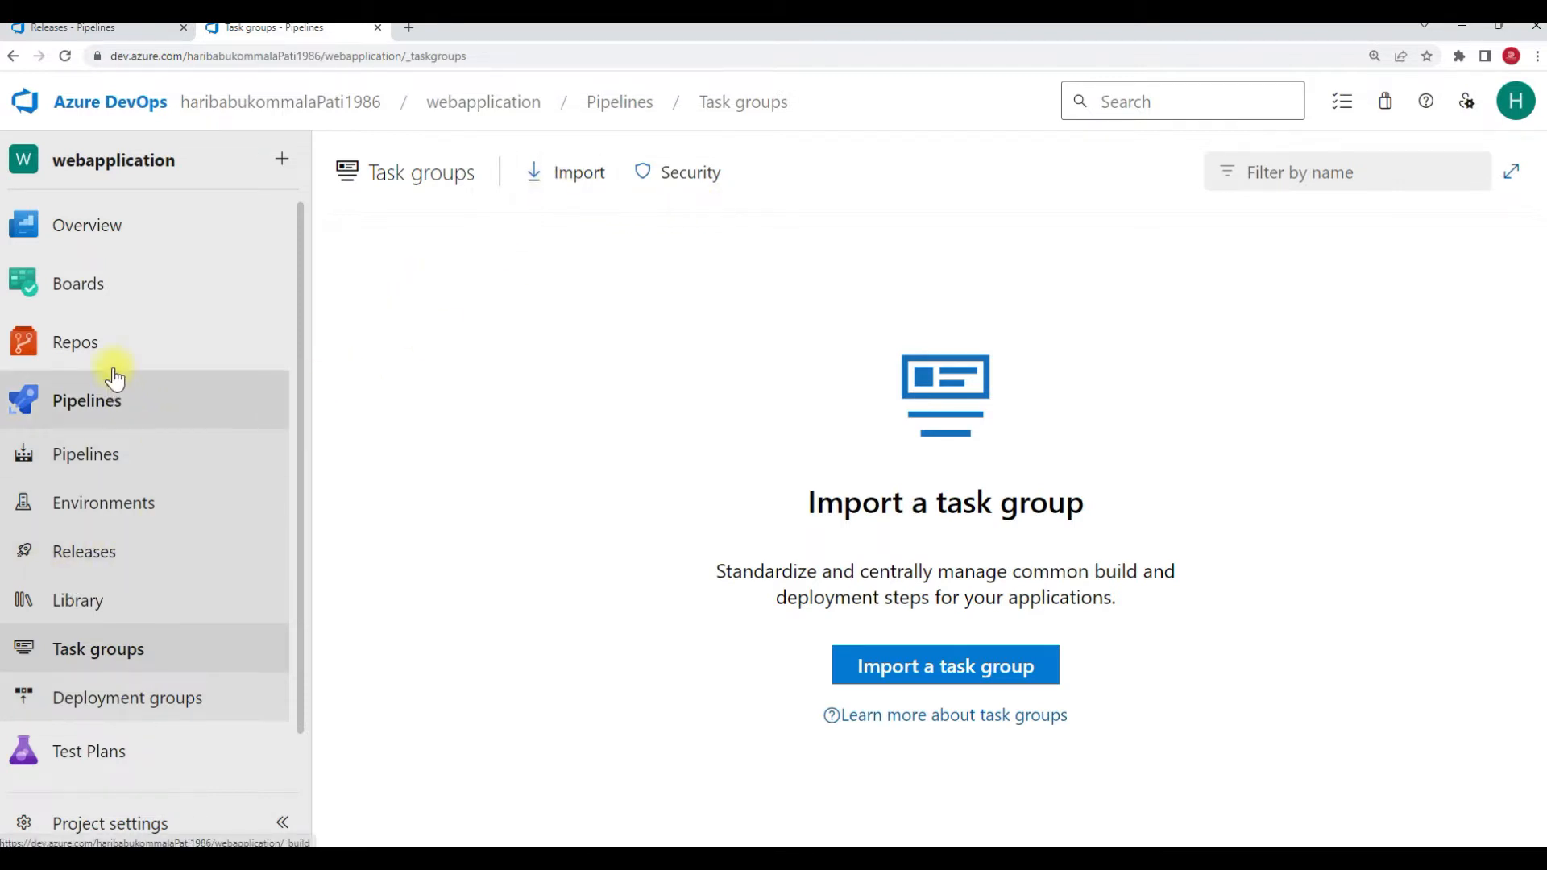
# - View the ReactApp repository's files and check which repositories the project contains
pyautogui.click(95, 348)
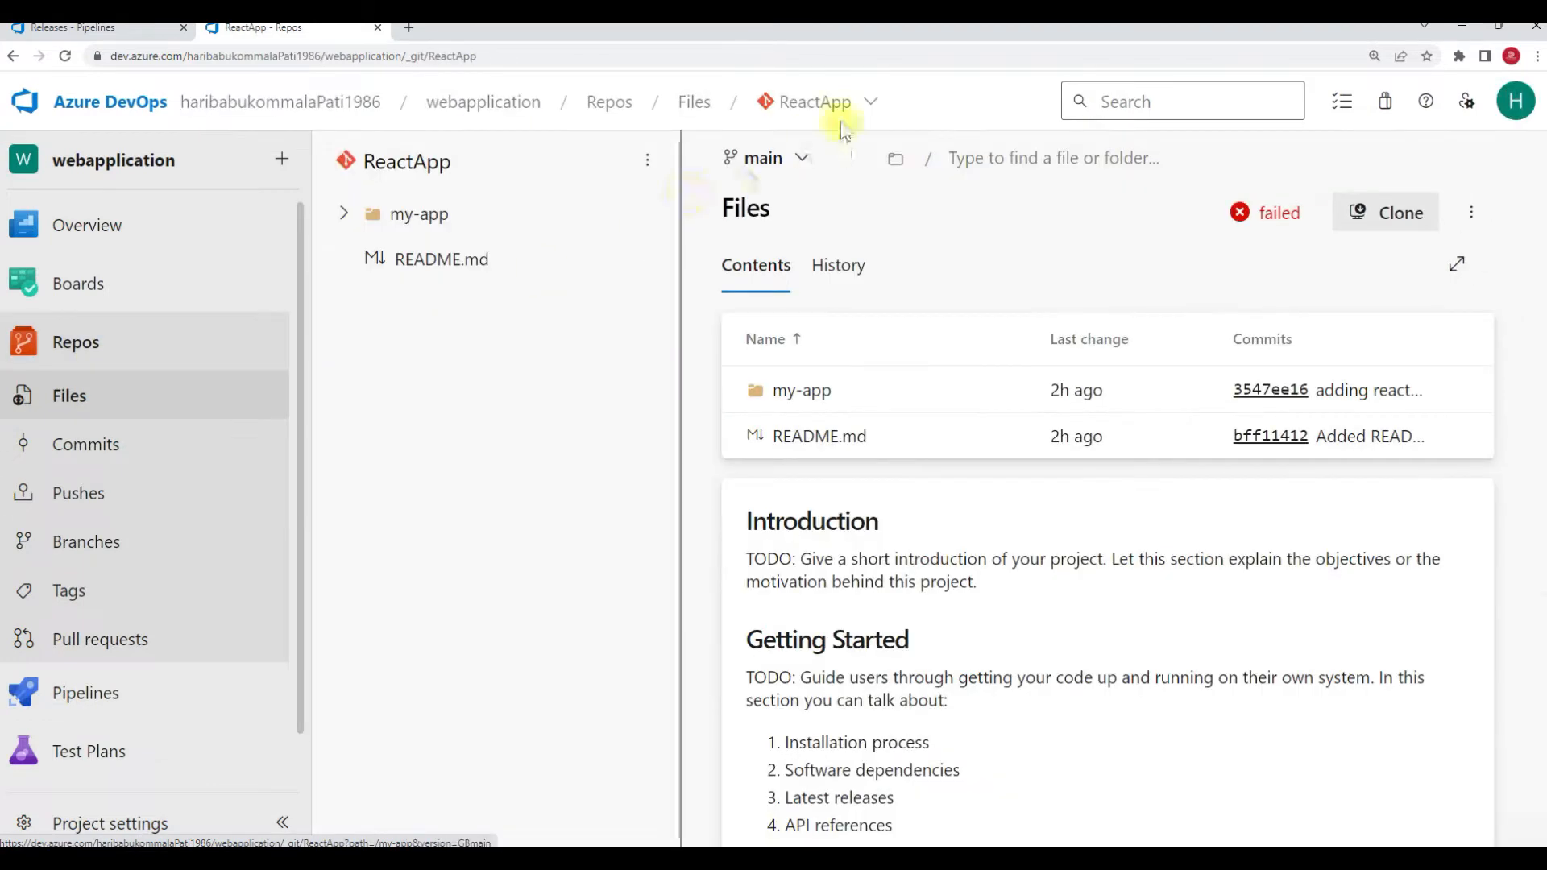
pyautogui.click(834, 103)
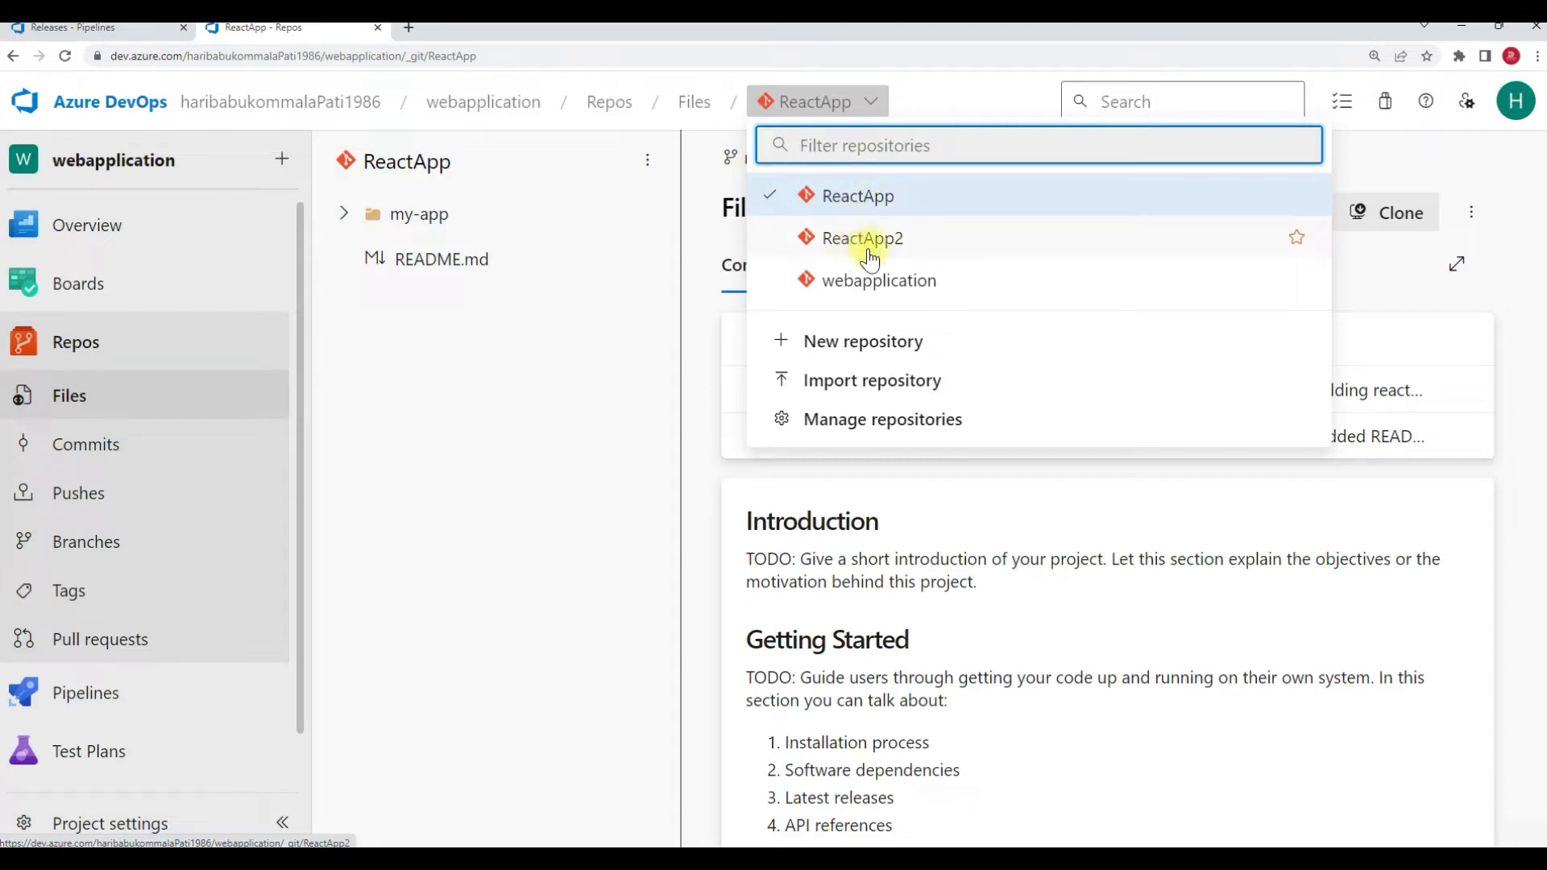
pyautogui.click(472, 357)
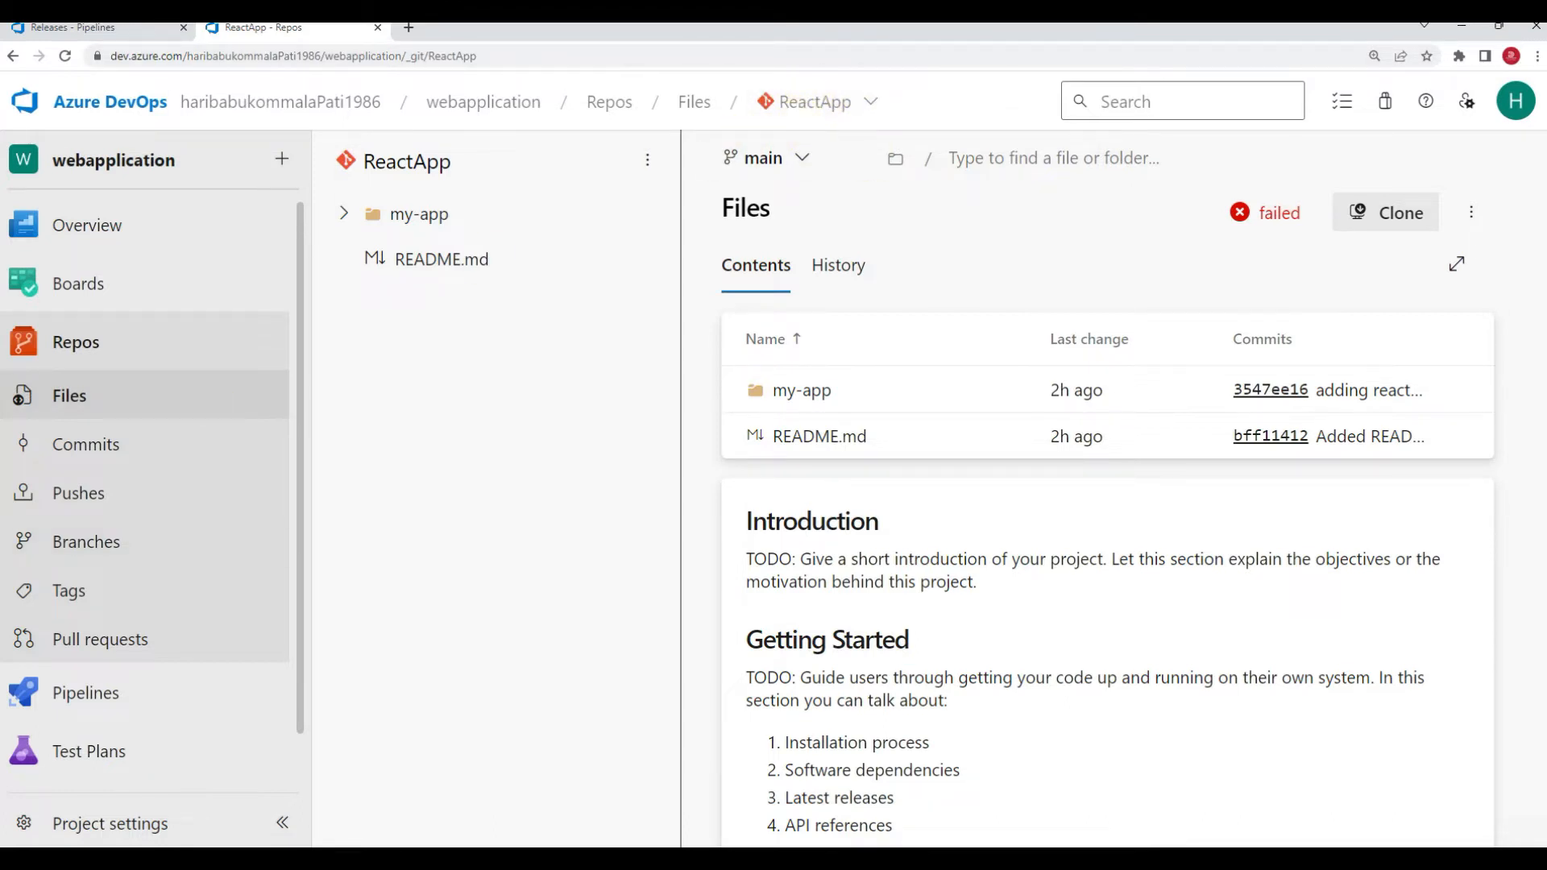
# - Create a classic build pipeline from the Azure Repos Git repository ReactApp, branch main, starting with an empty job
pyautogui.click(60, 698)
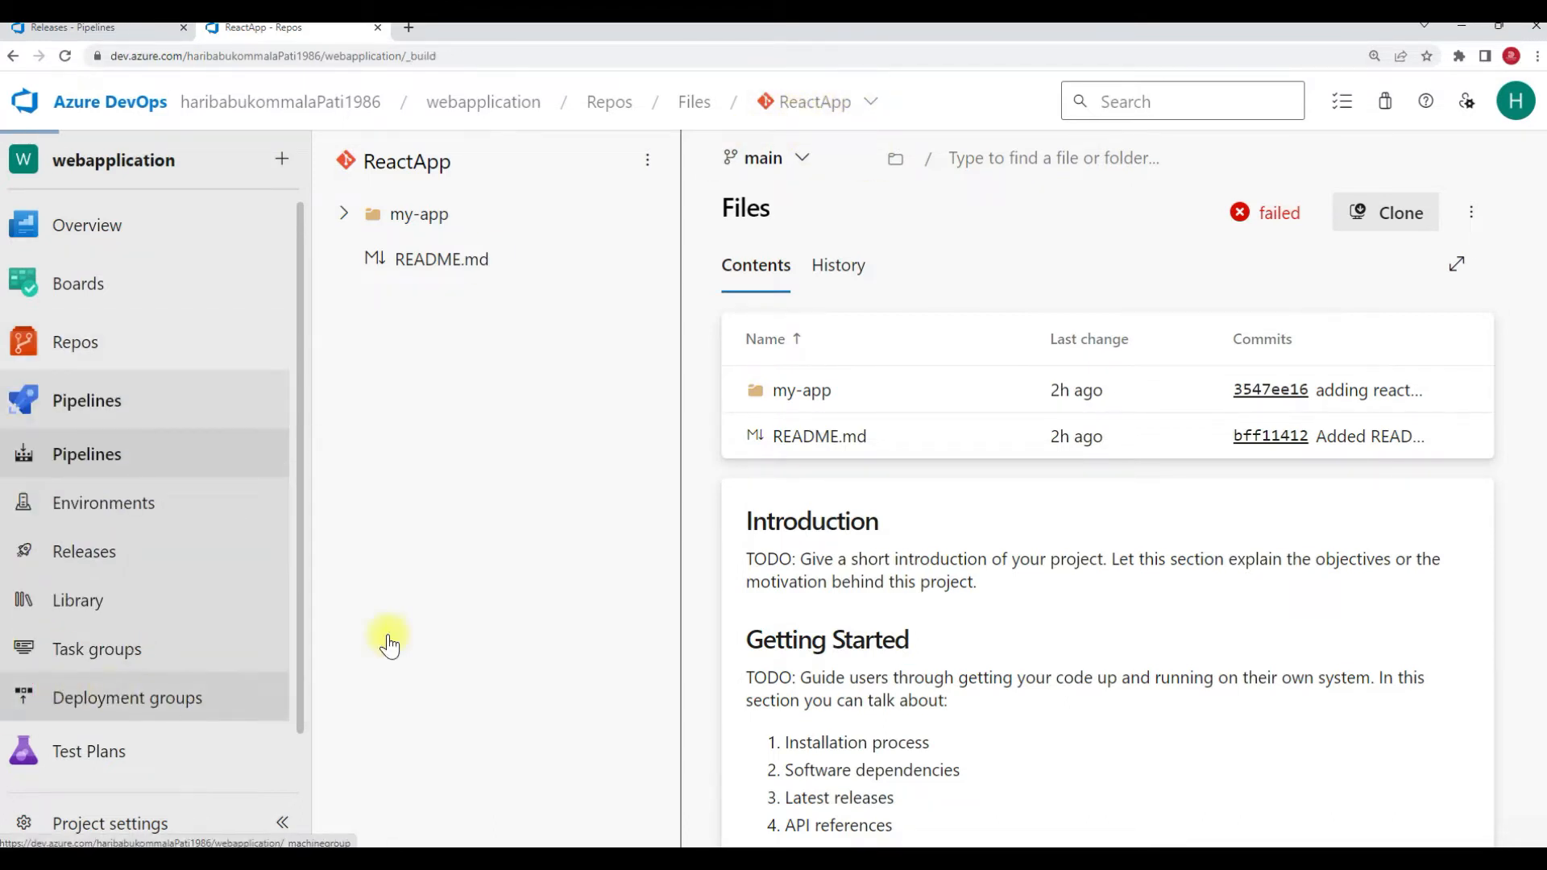
pyautogui.click(1398, 191)
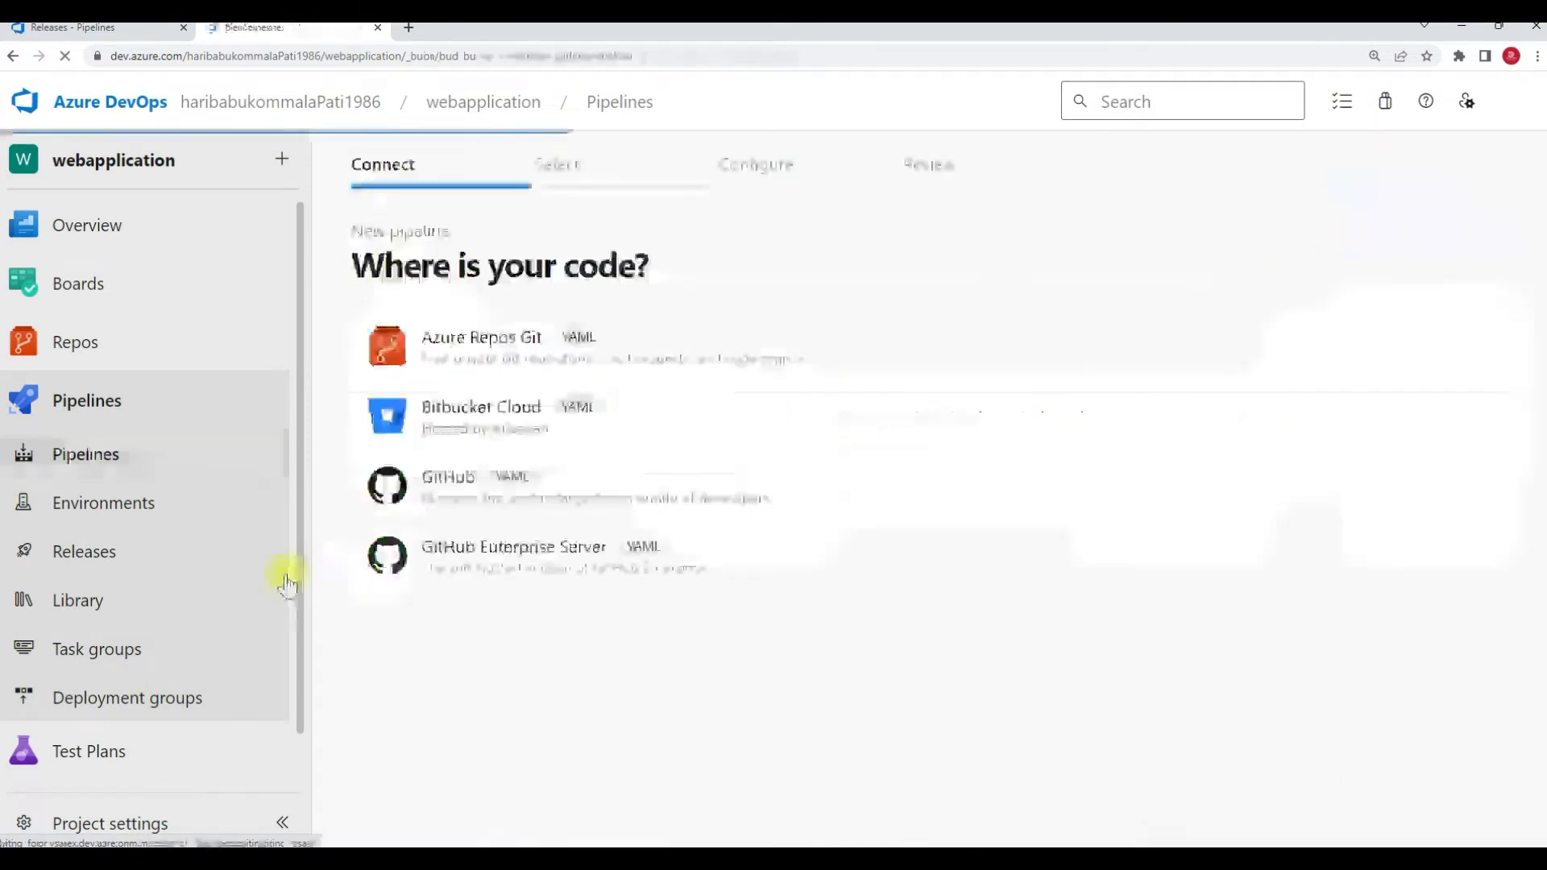
pyautogui.click(435, 766)
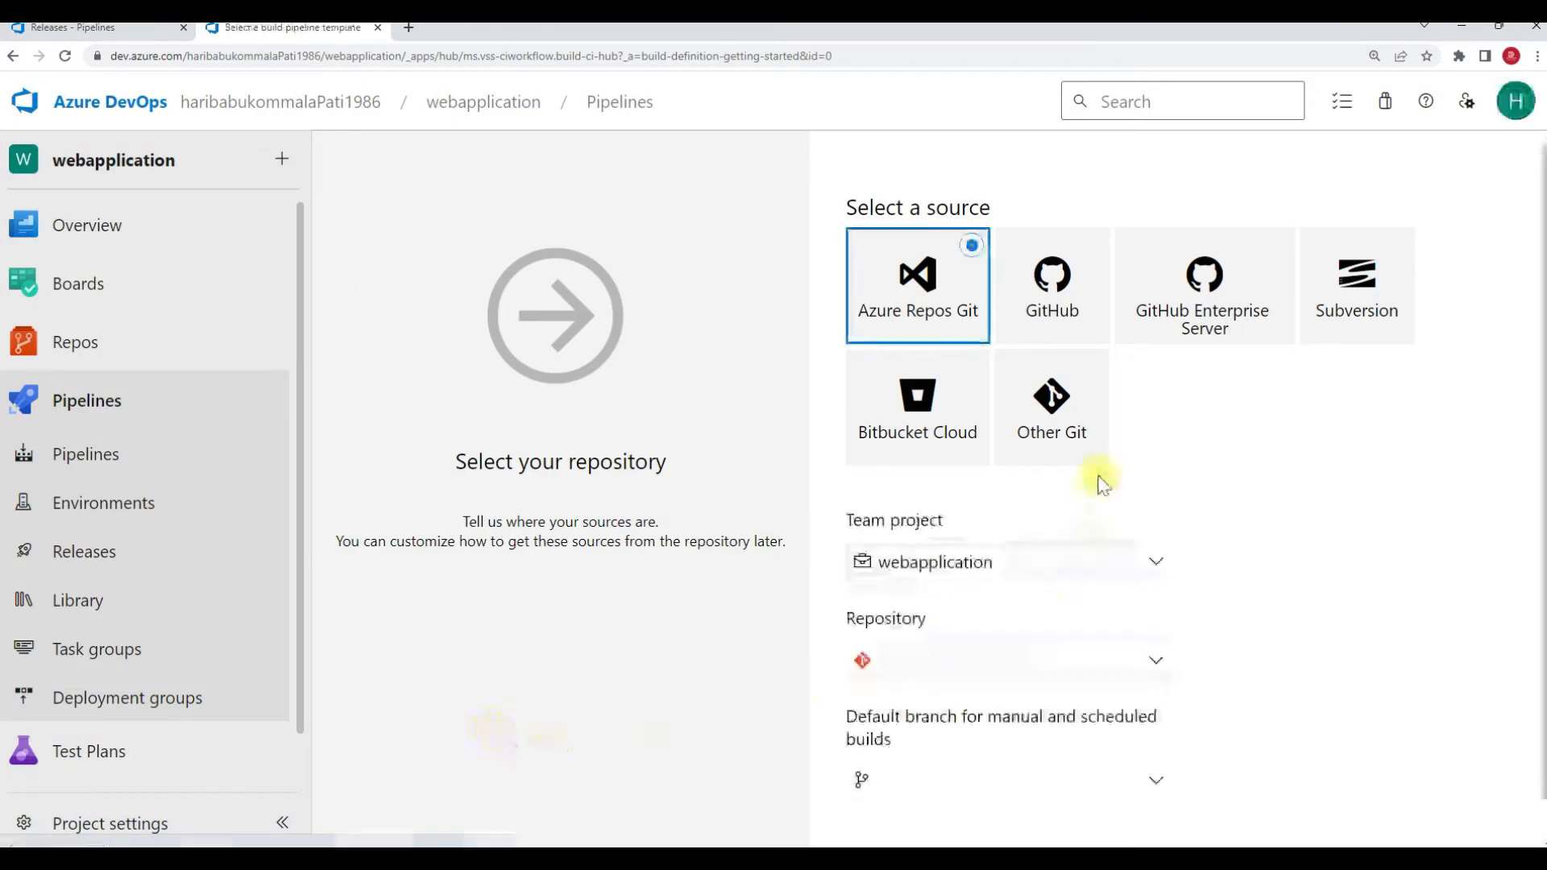
pyautogui.scroll(-1, 1046, 534)
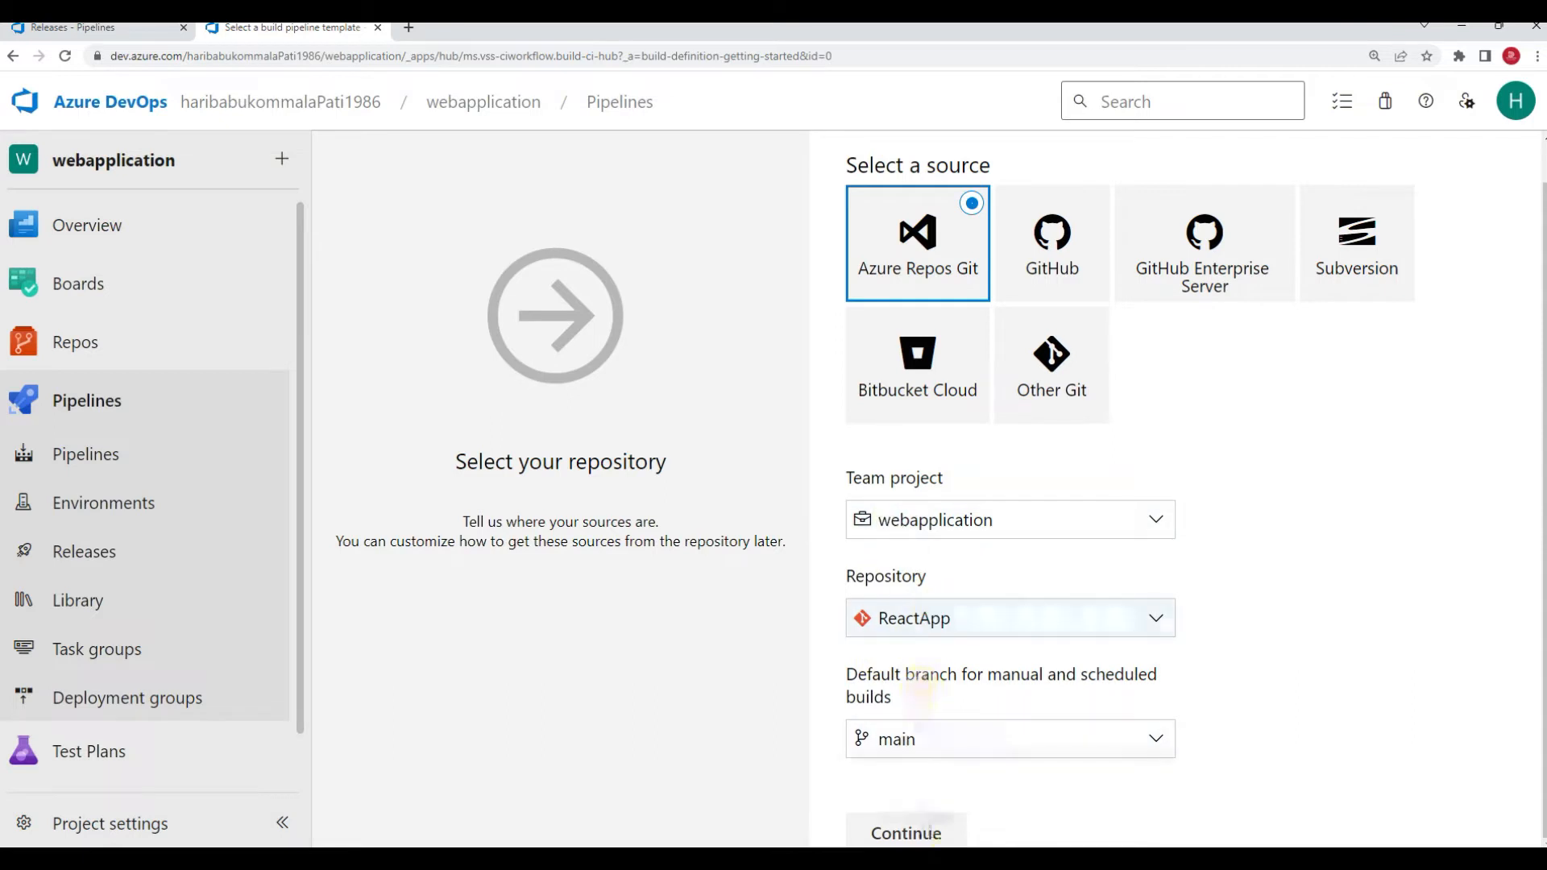
pyautogui.click(926, 832)
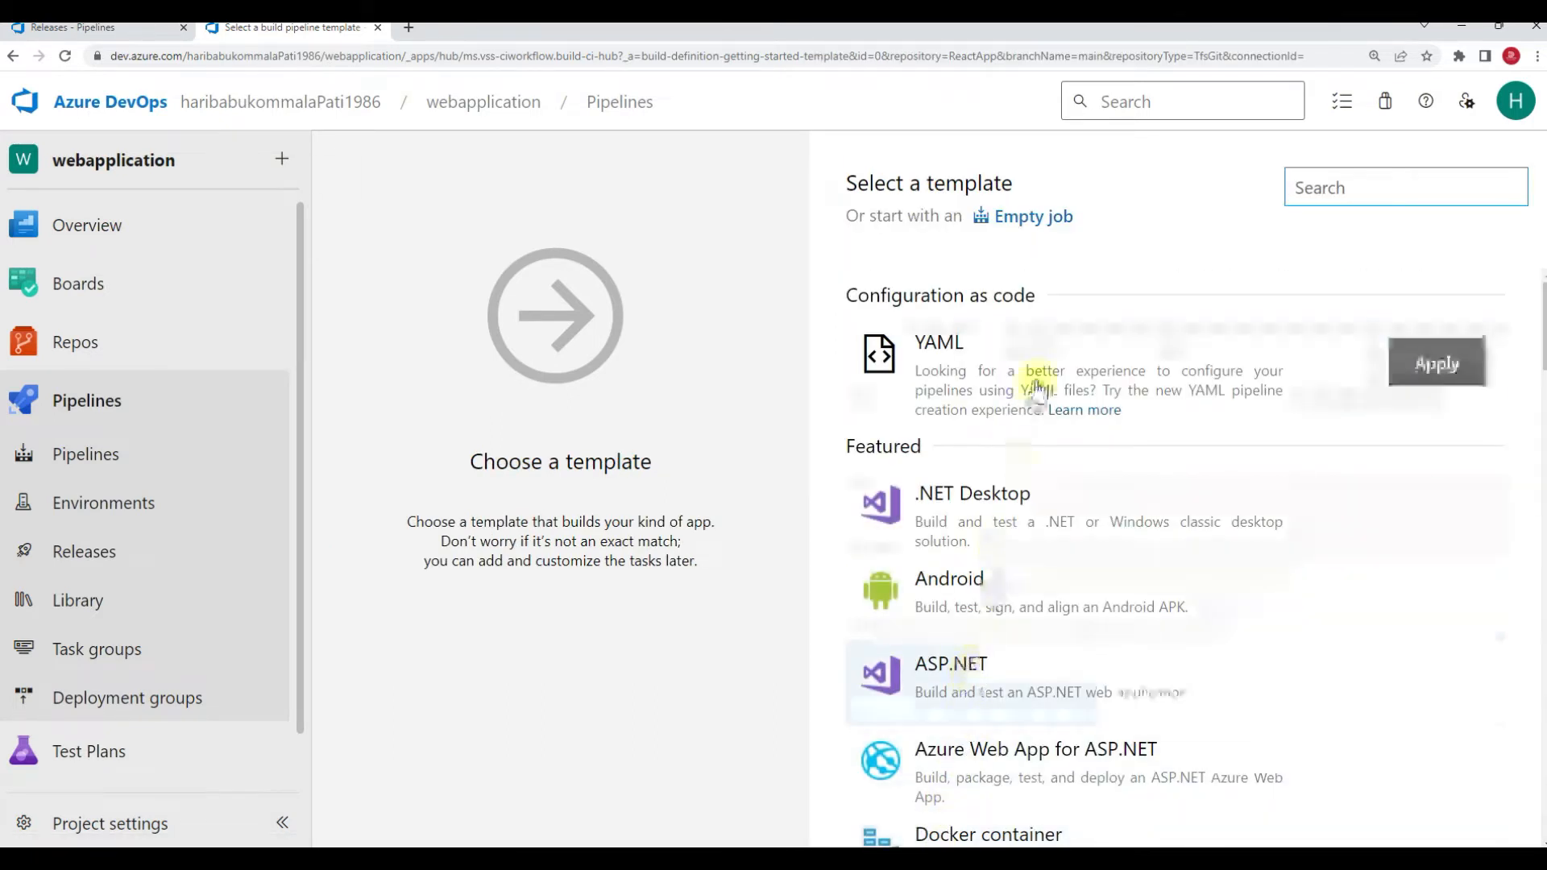
pyautogui.click(1034, 219)
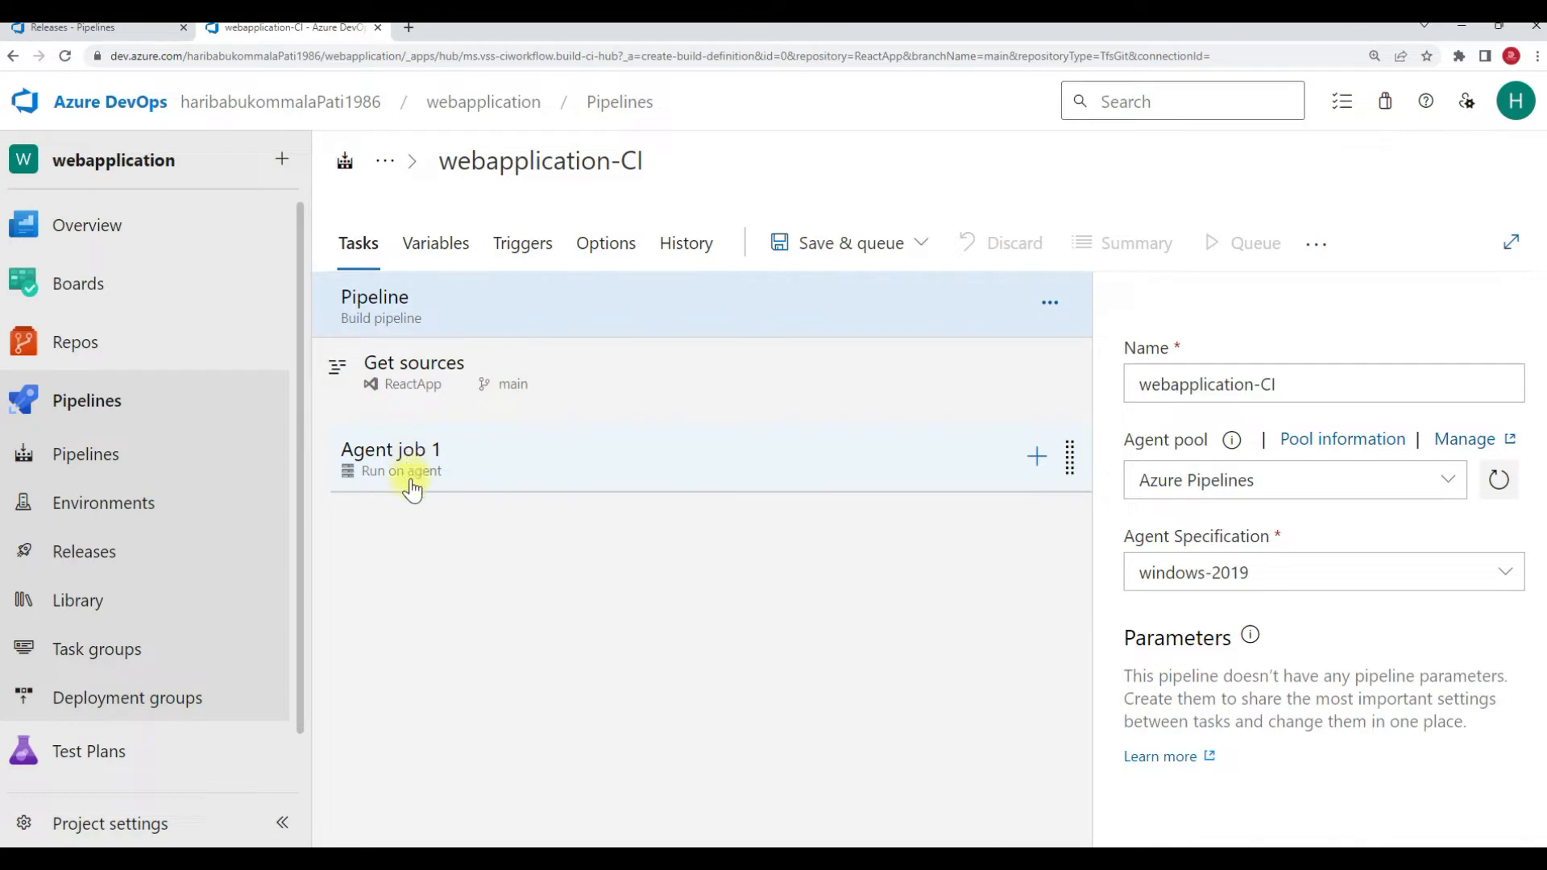
# - Find the npm task and add it to Agent job 1
pyautogui.click(1036, 459)
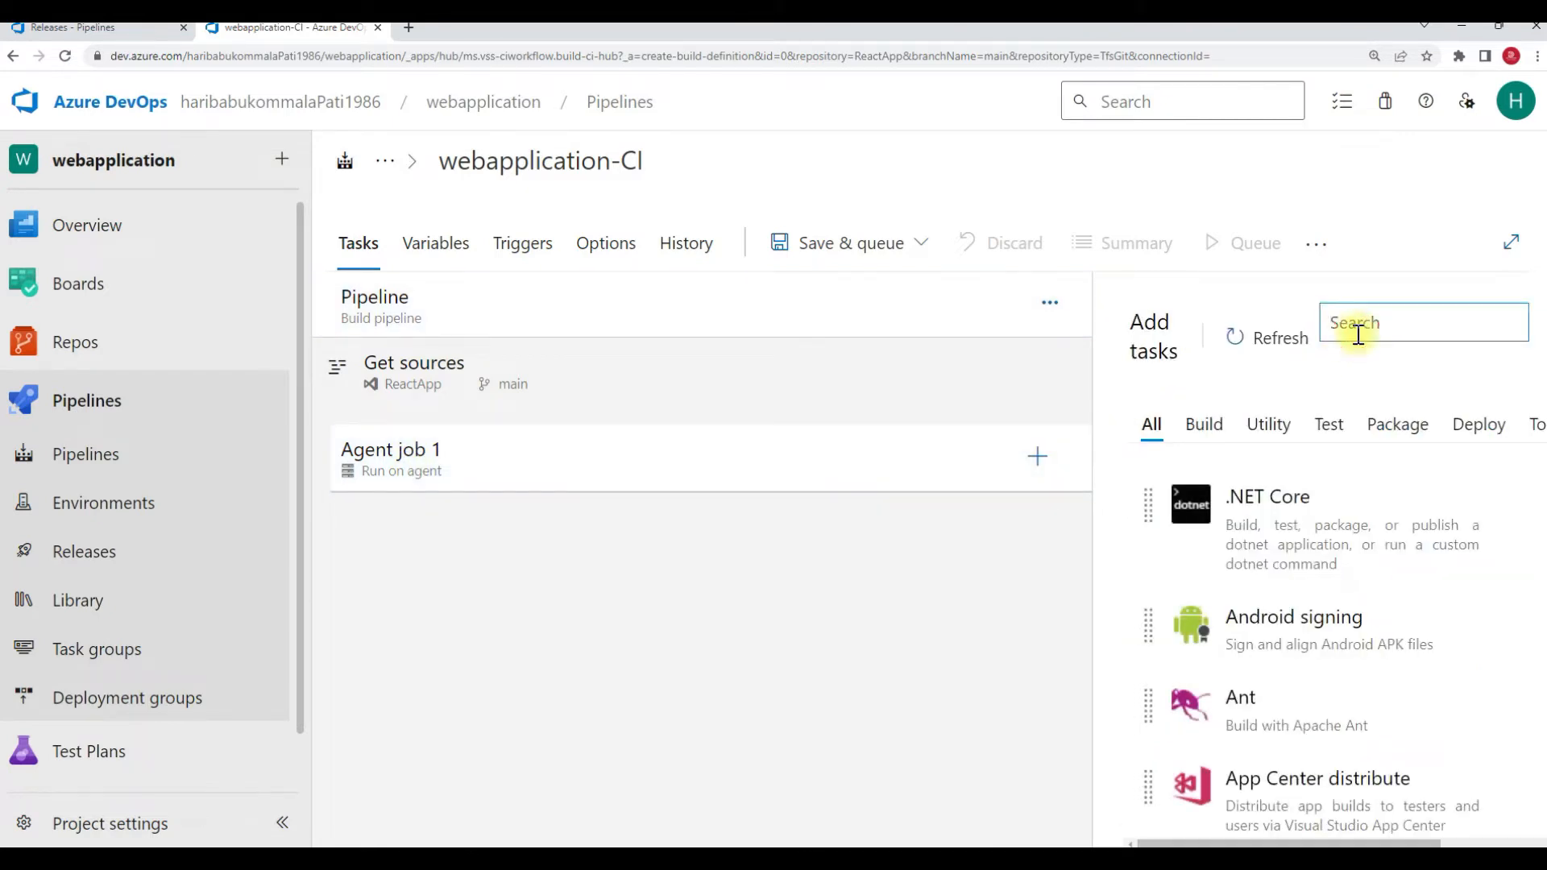
pyautogui.write('npm')
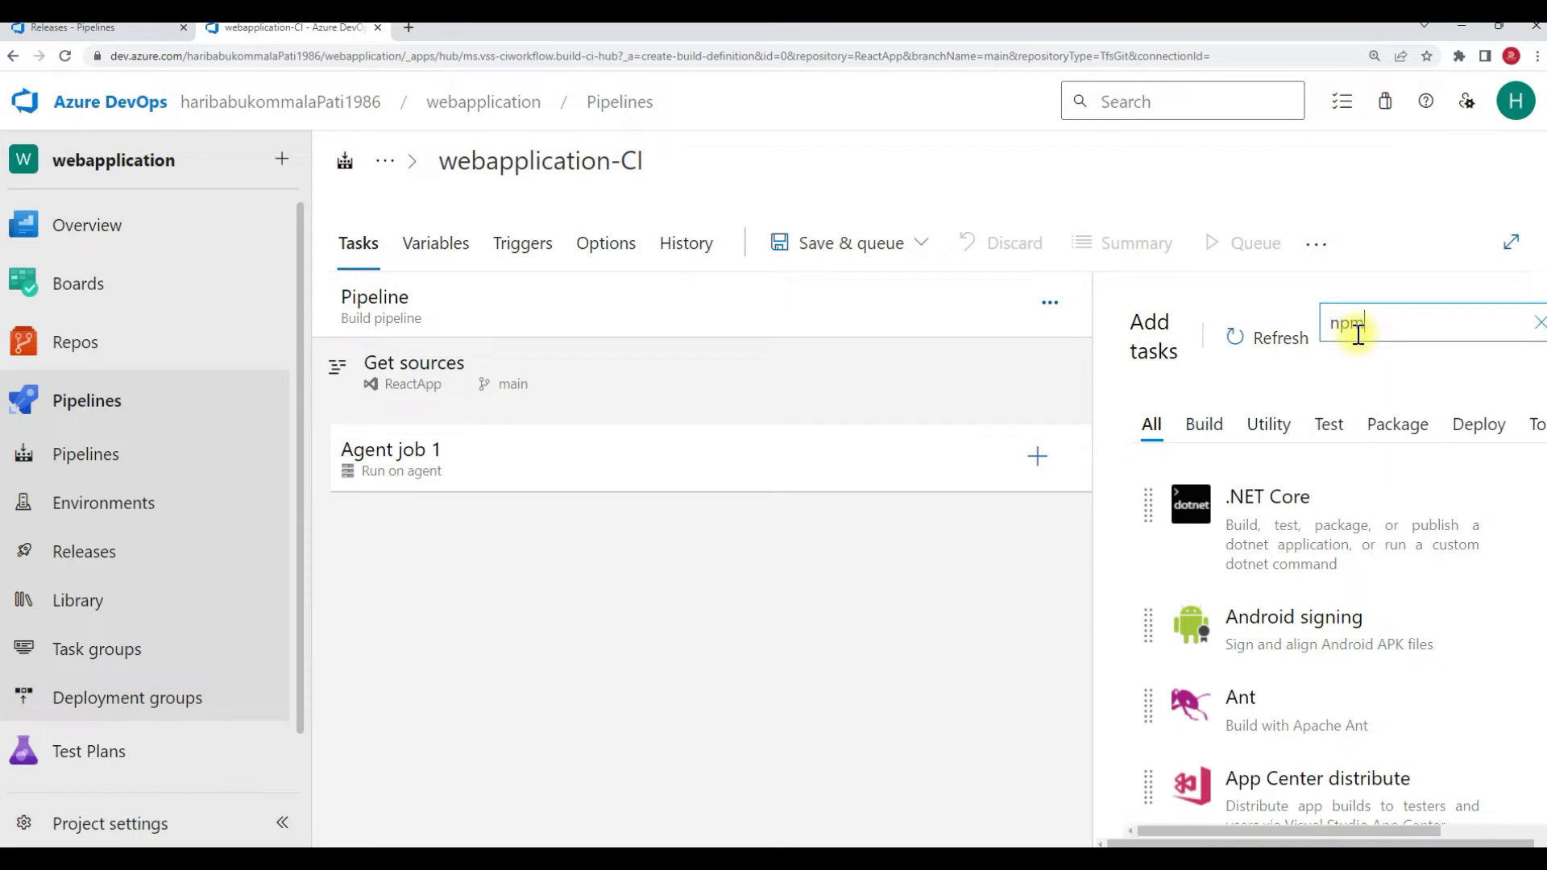
pyautogui.moveTo(1344, 480)
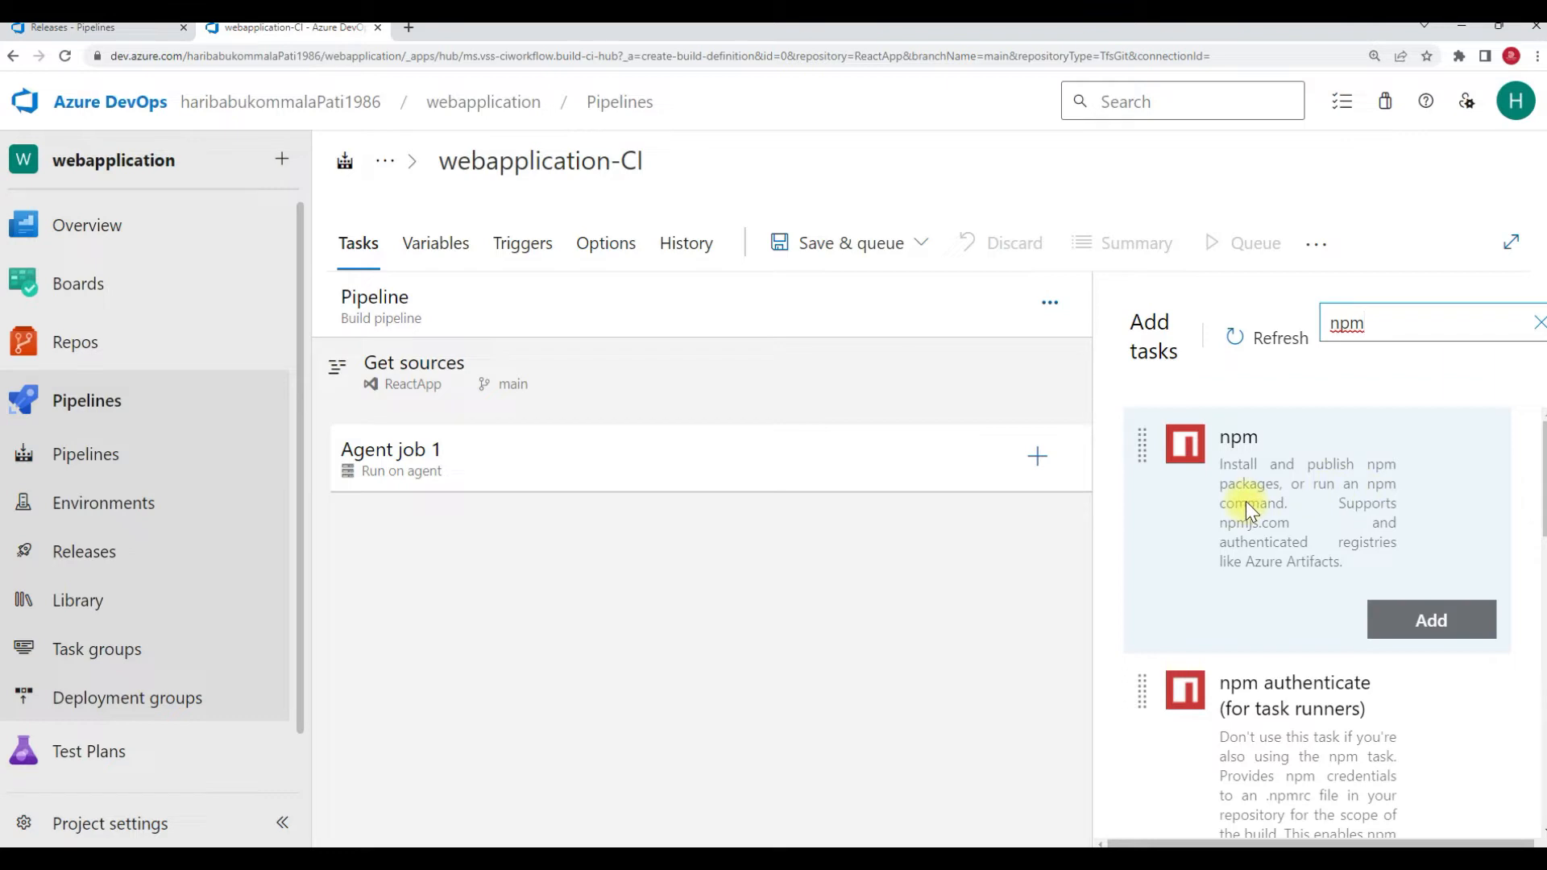
pyautogui.click(1388, 615)
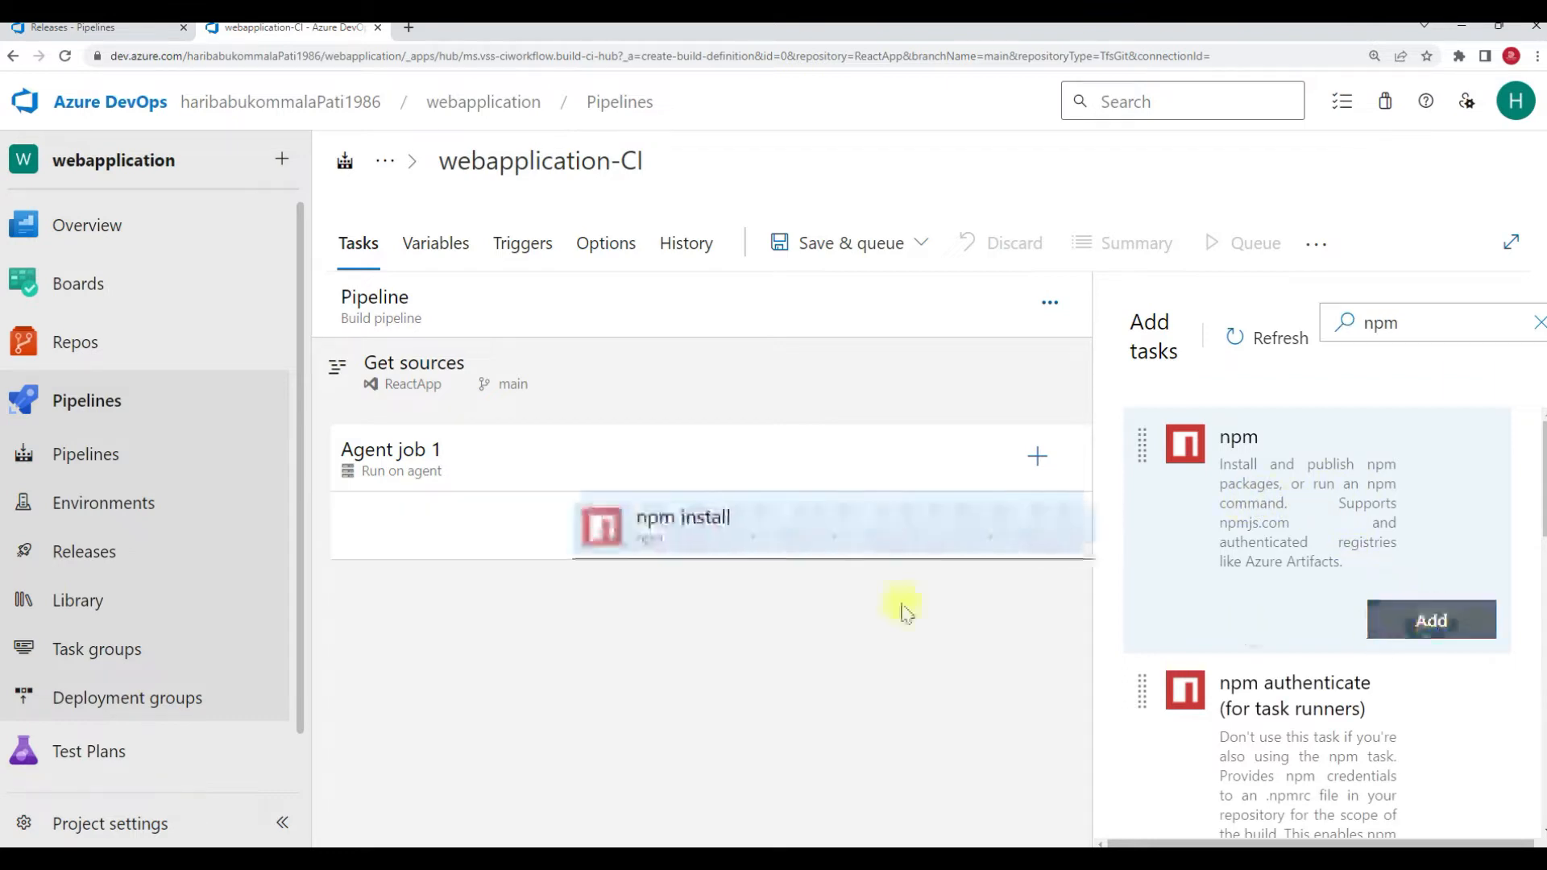
# - Set the npm install task's working folder that contains package.json to the repository's my-app folder
pyautogui.click(564, 536)
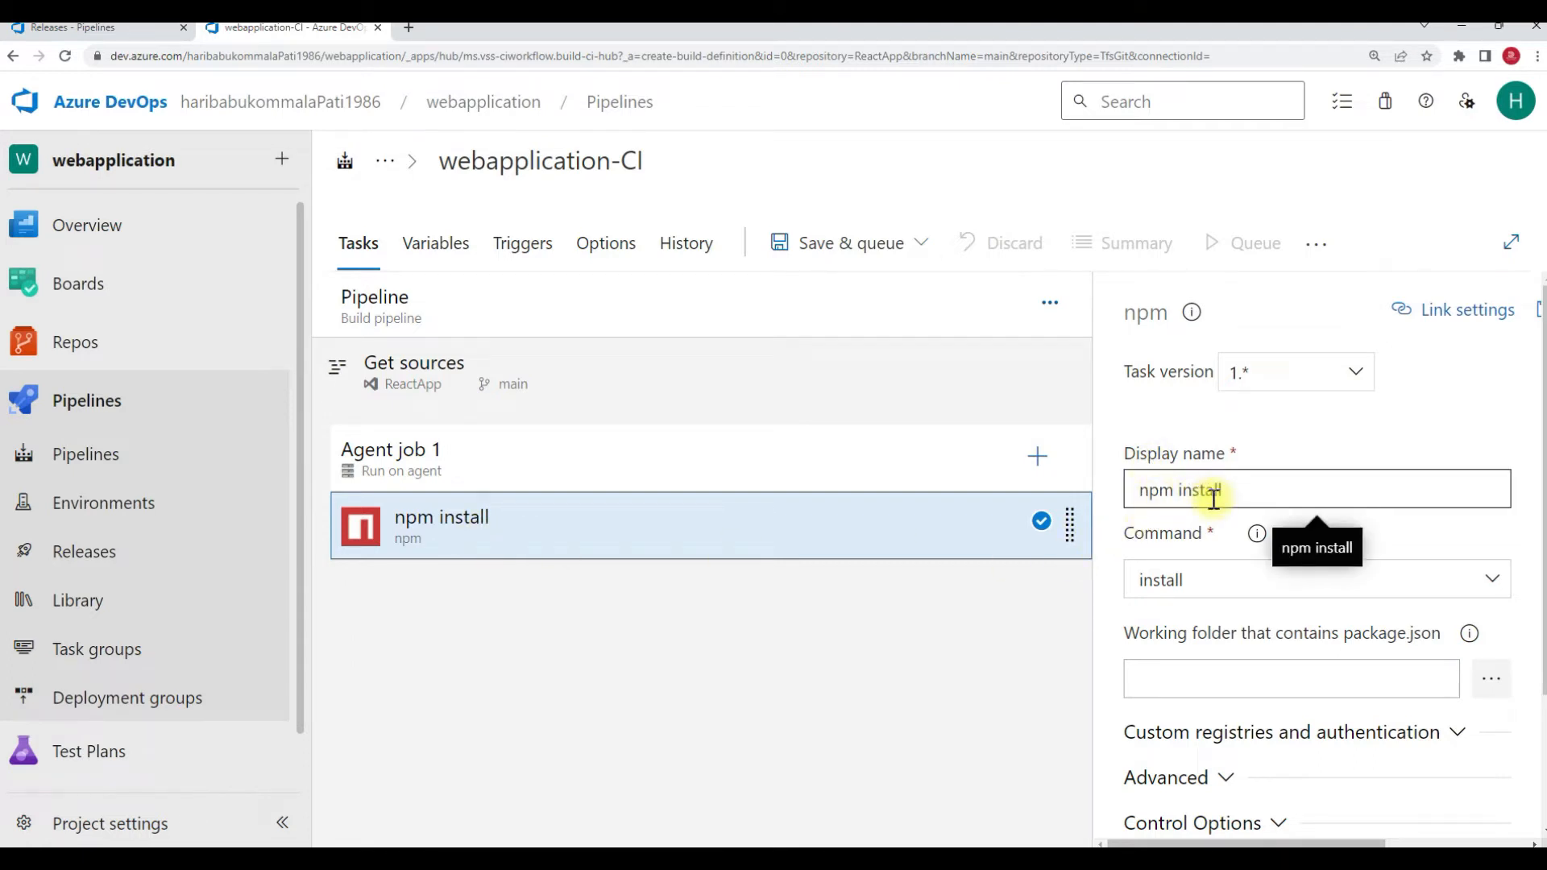
pyautogui.scroll(-1, 1208, 531)
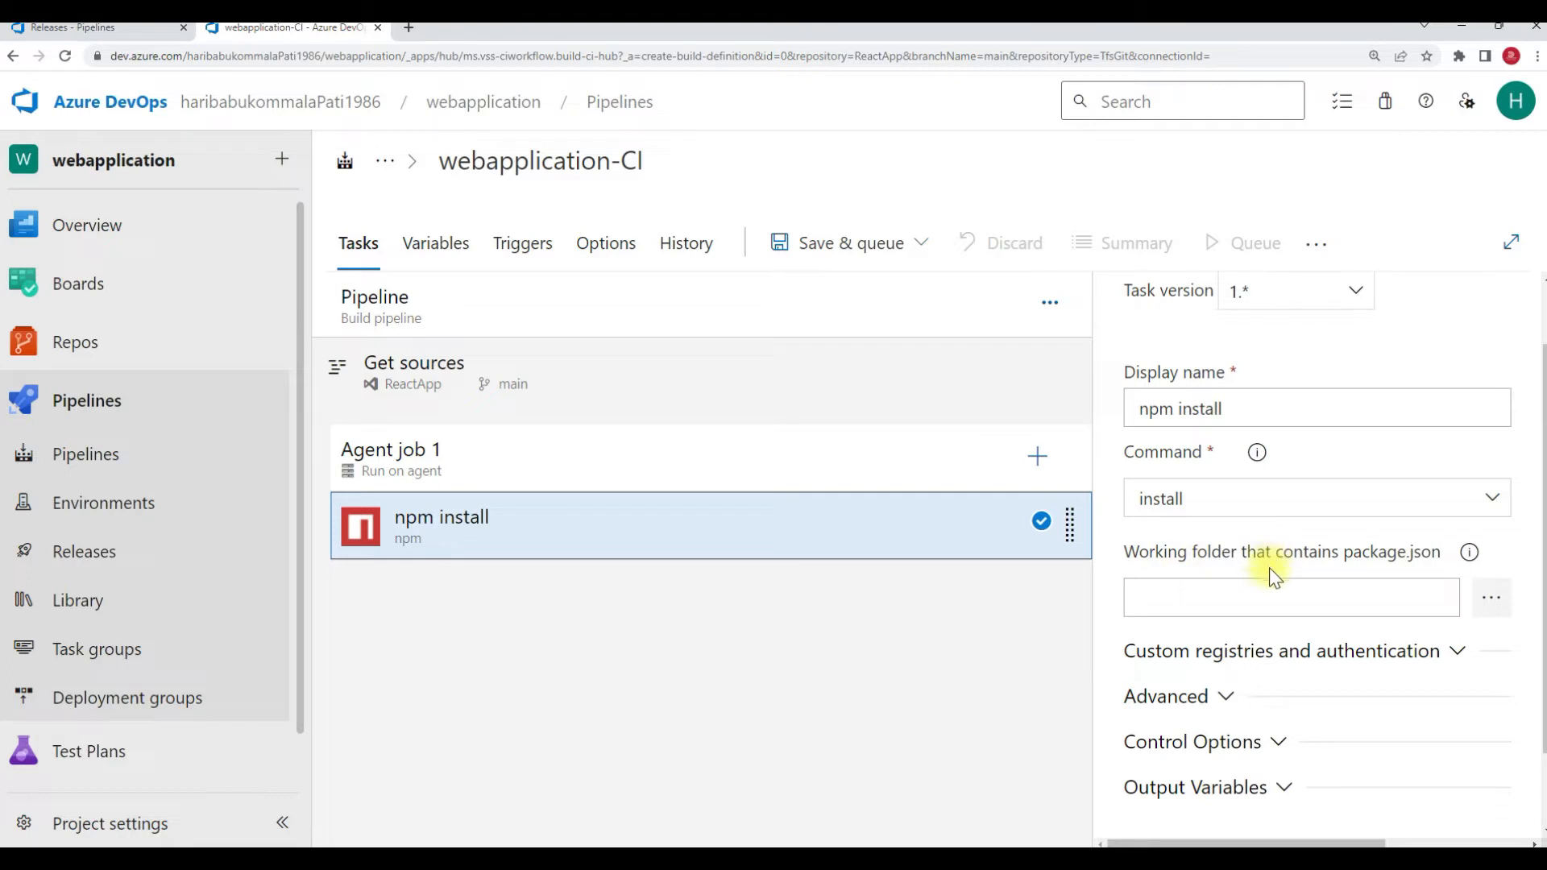
pyautogui.click(1491, 600)
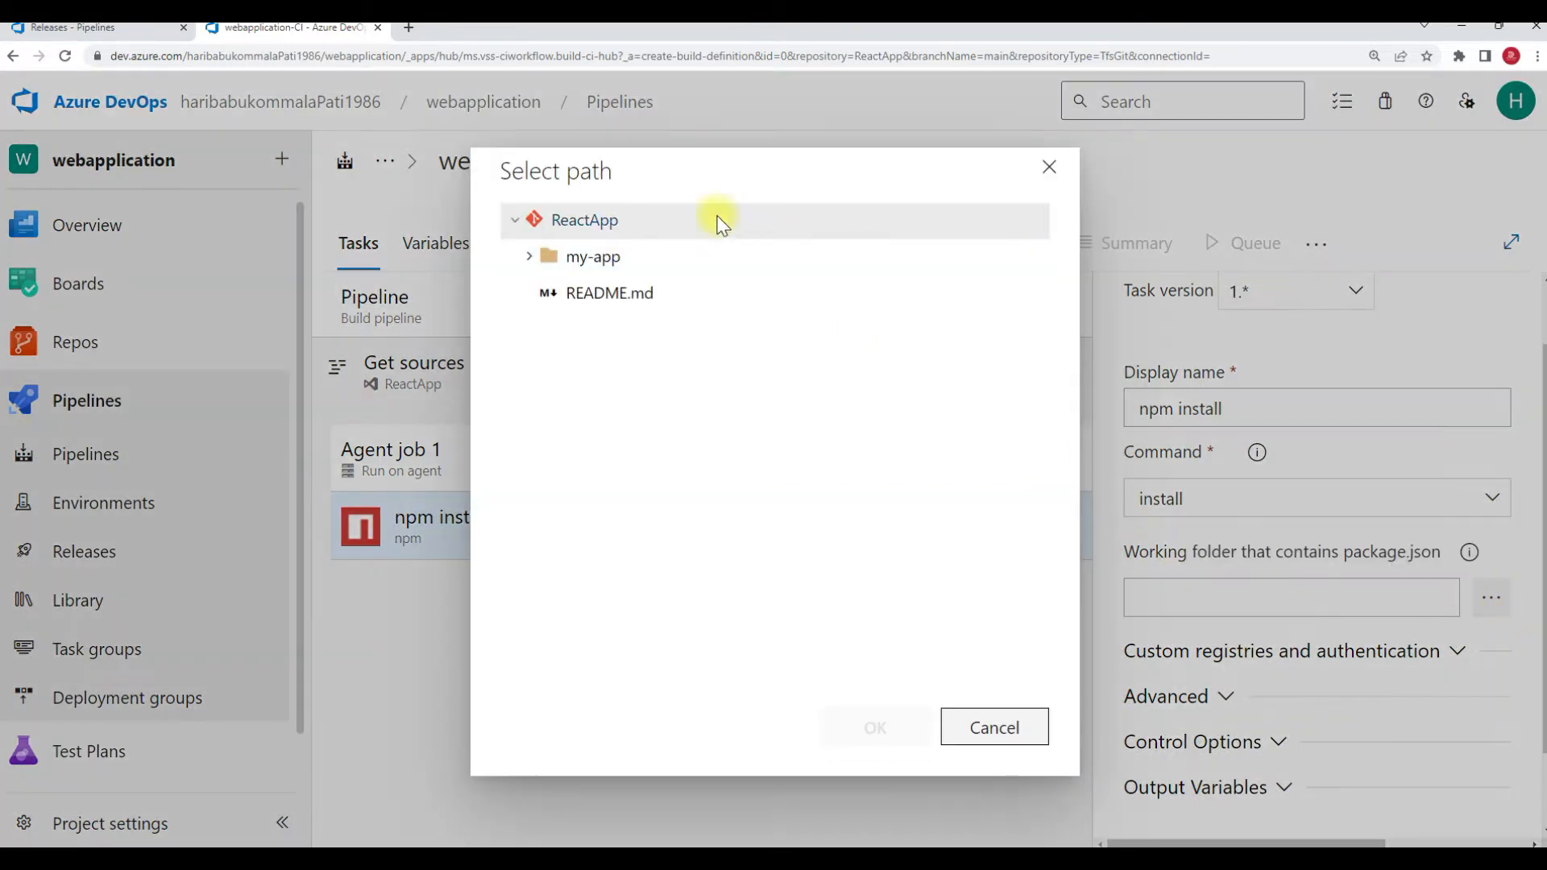
pyautogui.click(600, 258)
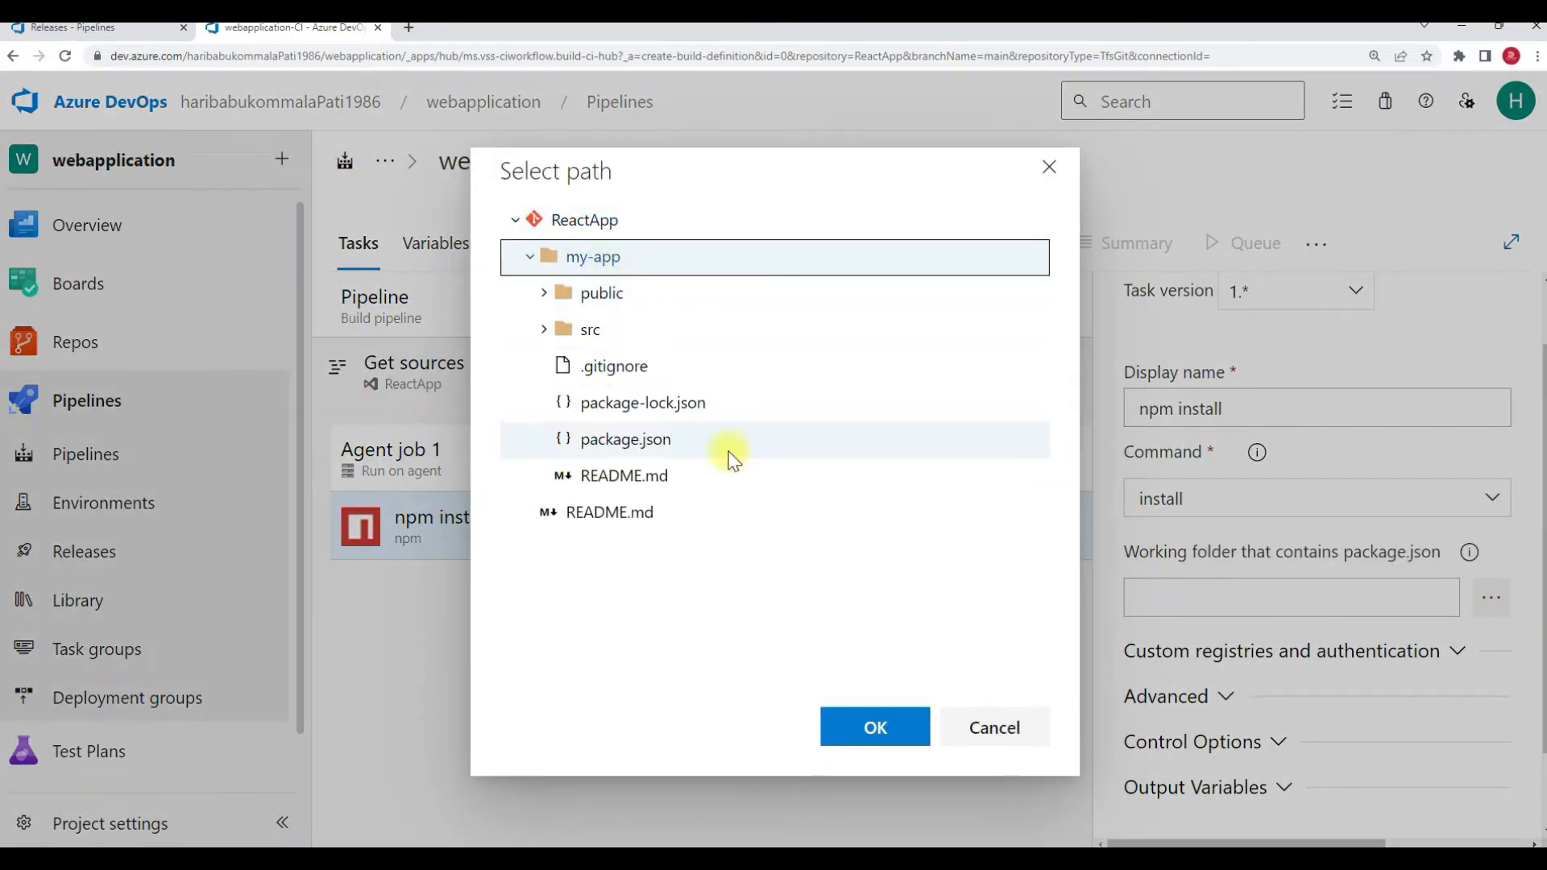
pyautogui.click(875, 727)
pyautogui.moveTo(1215, 594); pyautogui.dragTo(1081, 594)
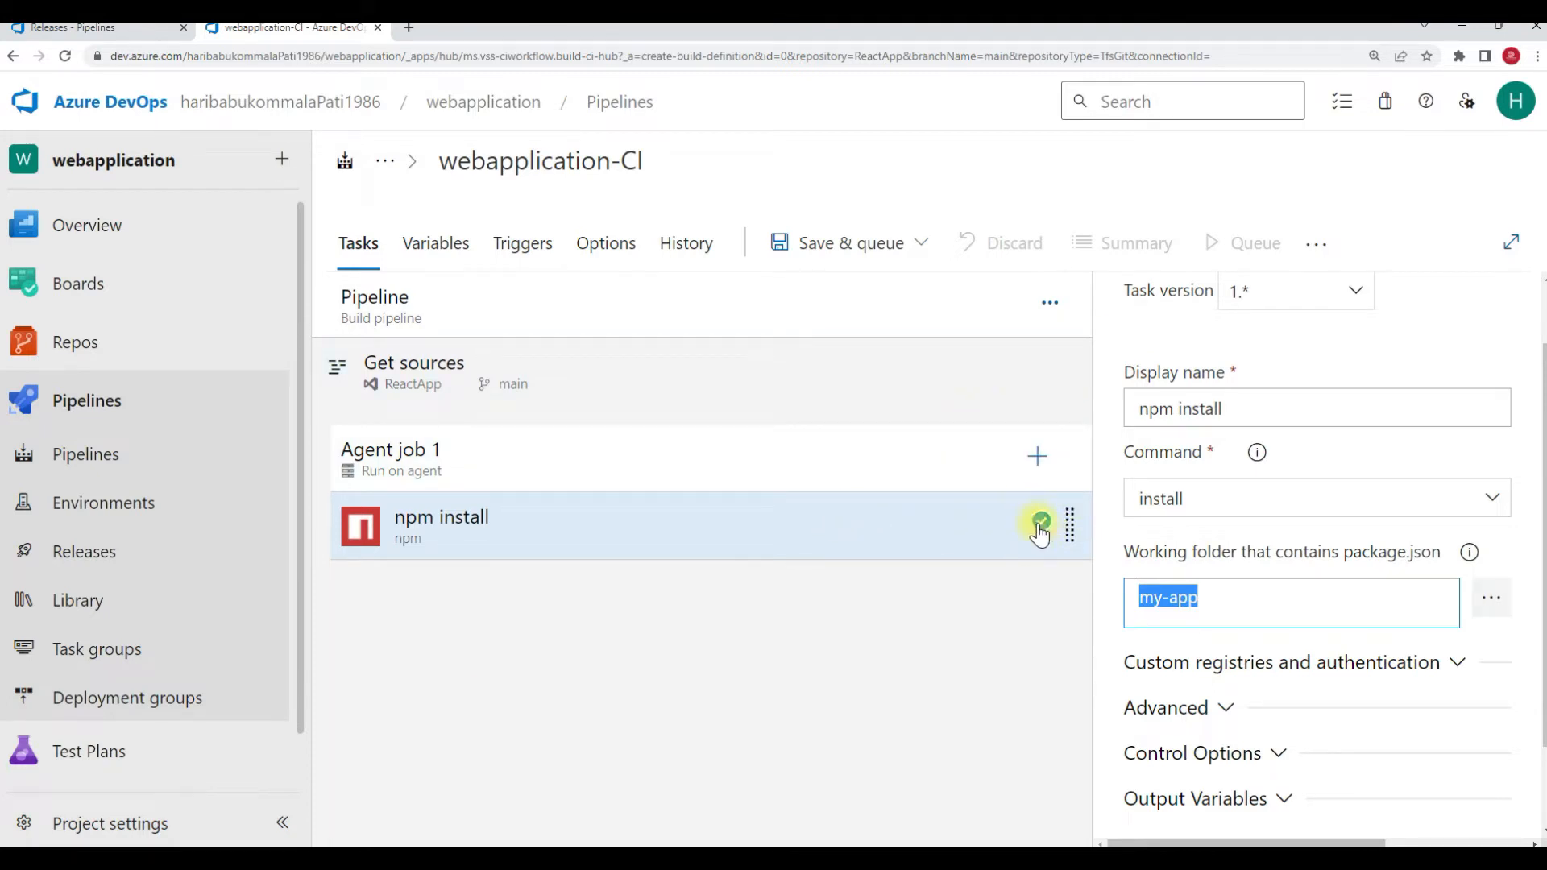
# - Clone the npm install task and set the copy's display name to "npm build"
pyautogui.click(967, 538)
pyautogui.rightClick(967, 538)
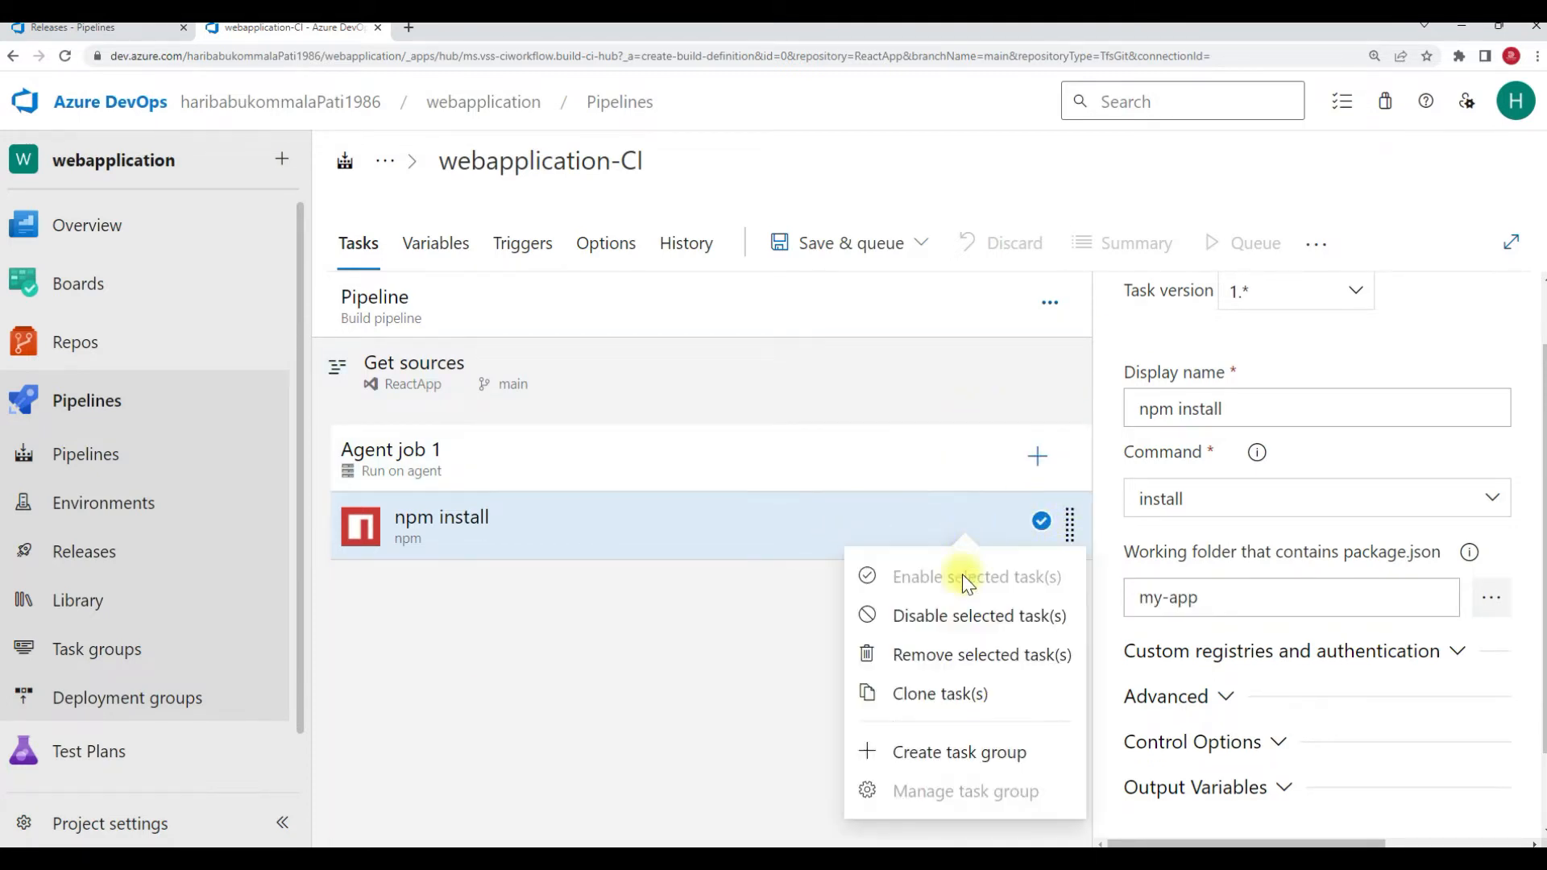
pyautogui.click(944, 691)
pyautogui.click(611, 612)
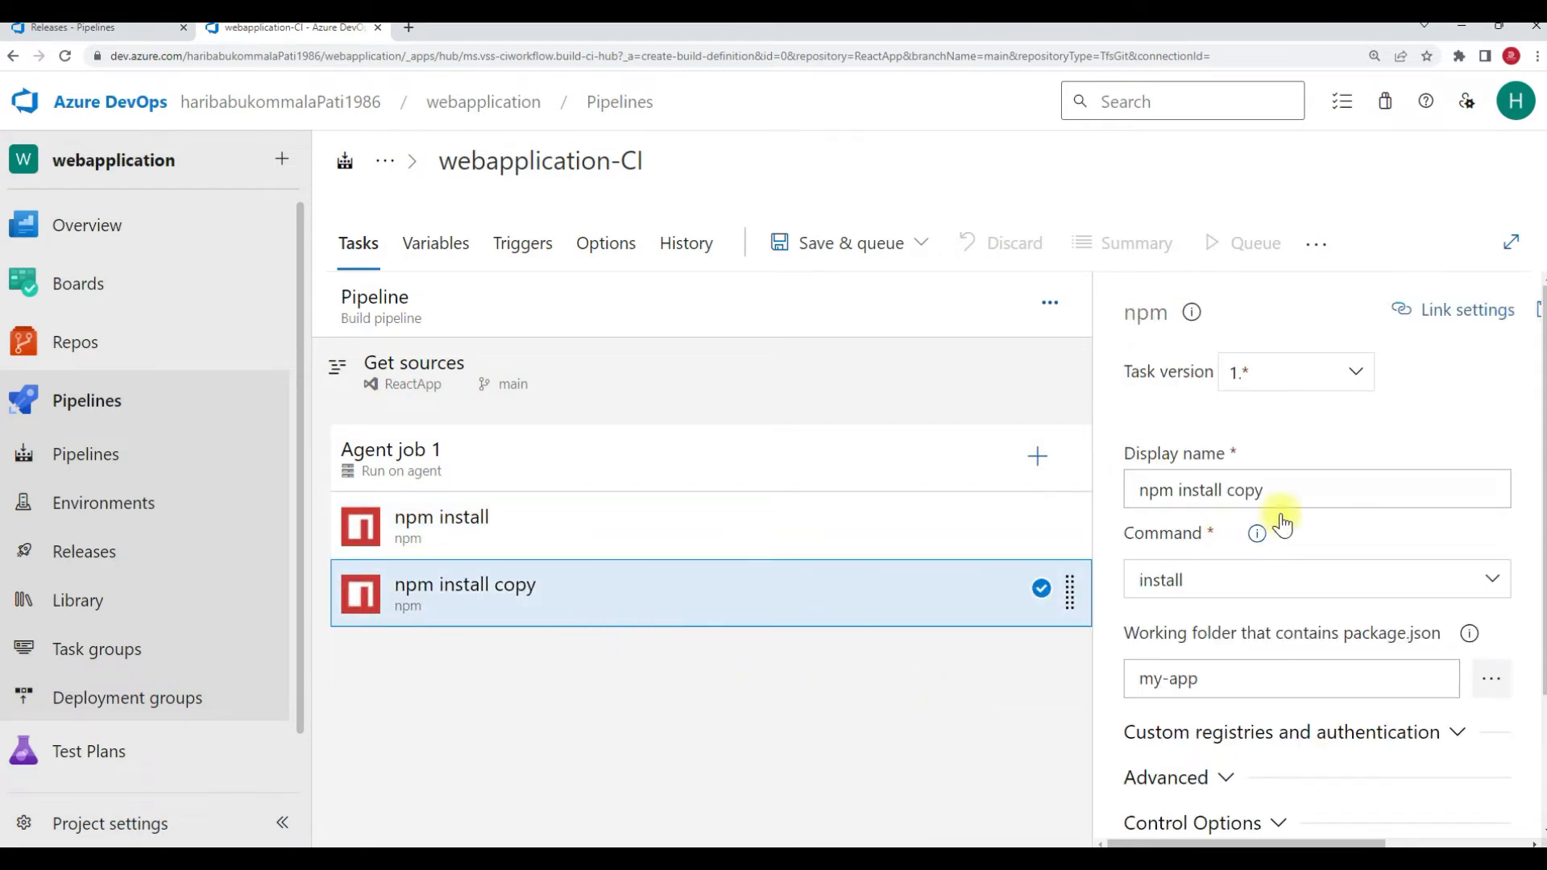
pyautogui.moveTo(1178, 487); pyautogui.dragTo(1332, 480)
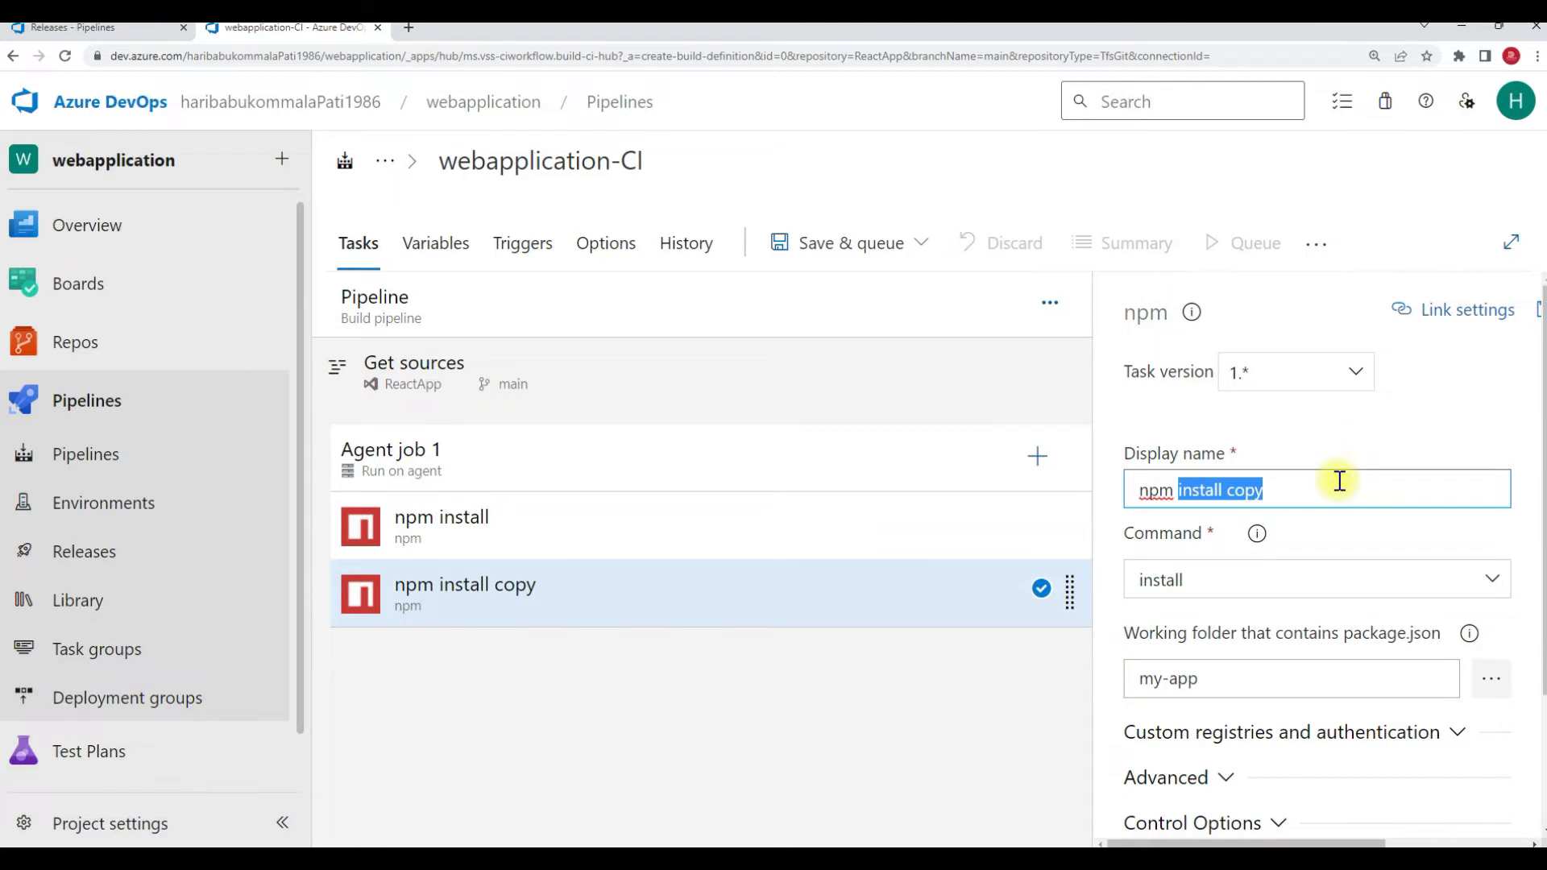
pyautogui.write('build')
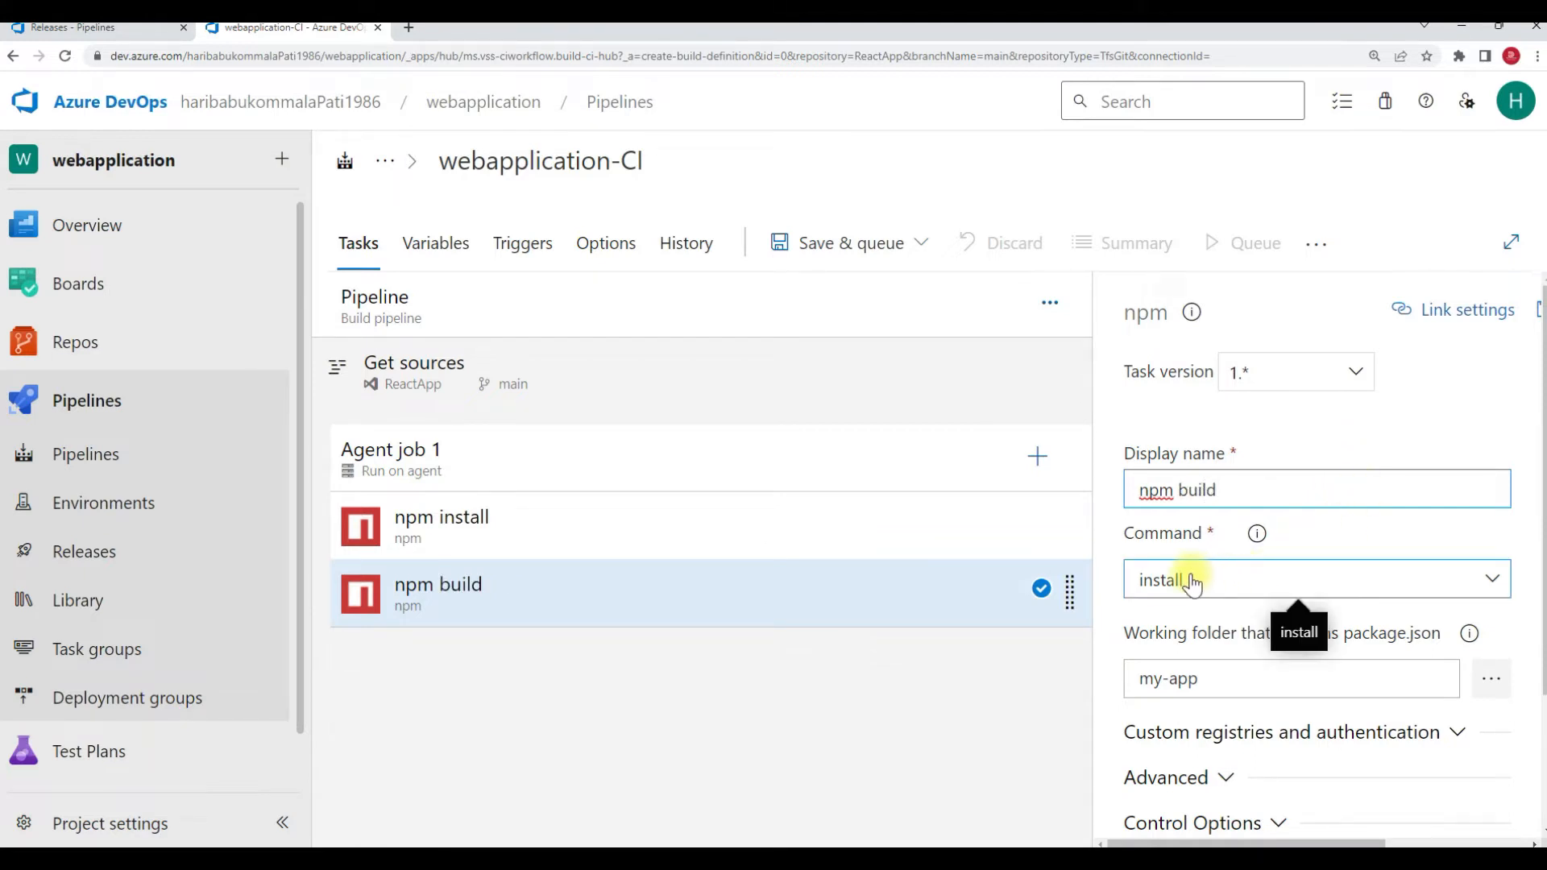
# - Set the npm build task's command to custom with "run build" as its command and arguments
pyautogui.click(1191, 582)
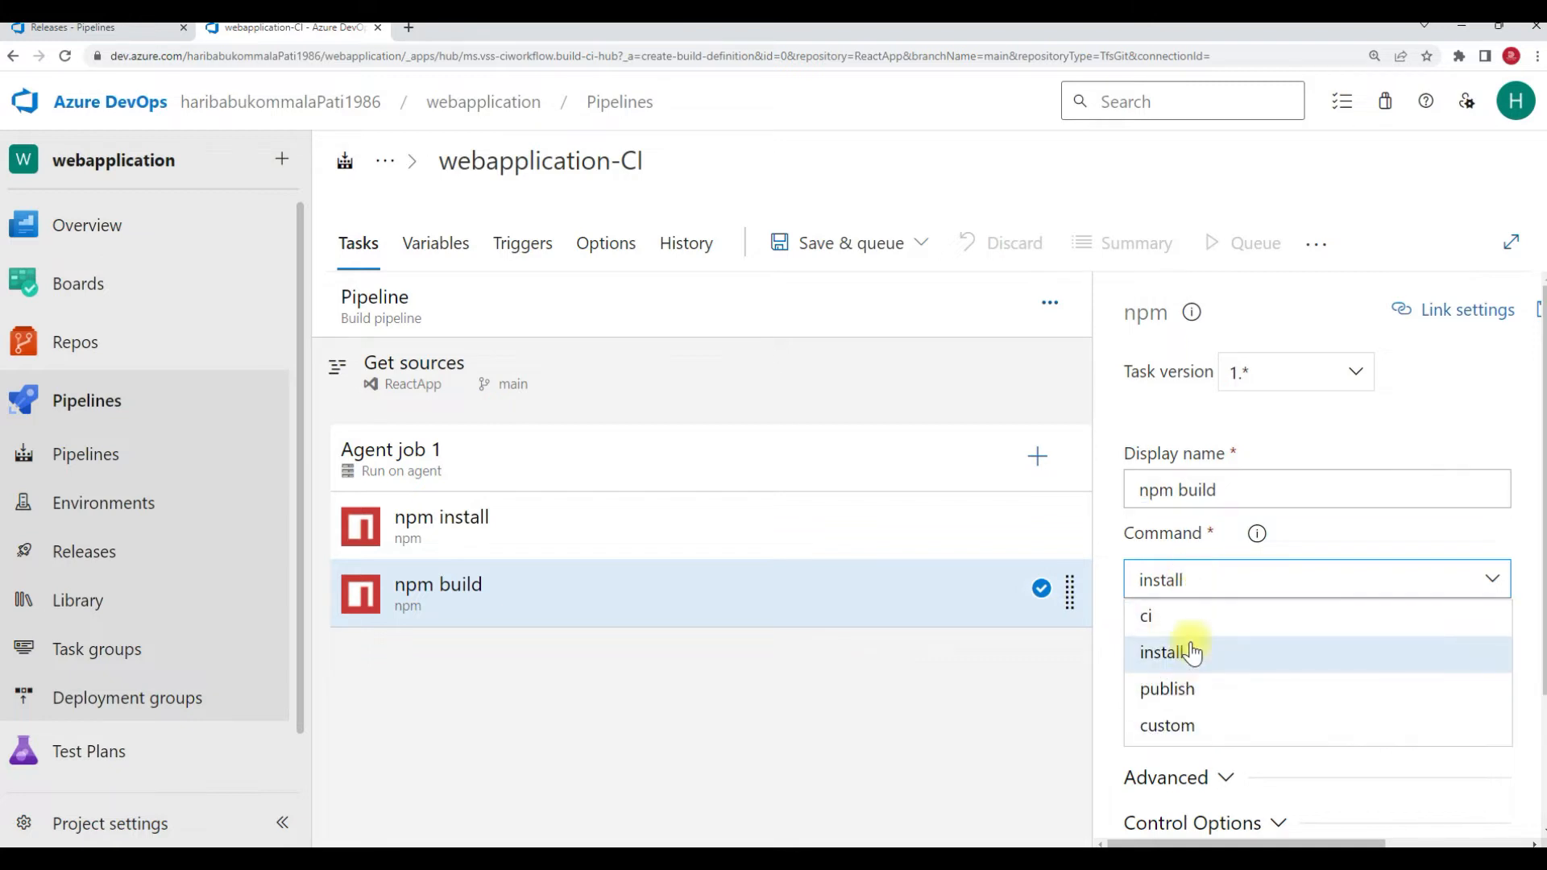
pyautogui.click(1191, 728)
pyautogui.scroll(-1, 1216, 637)
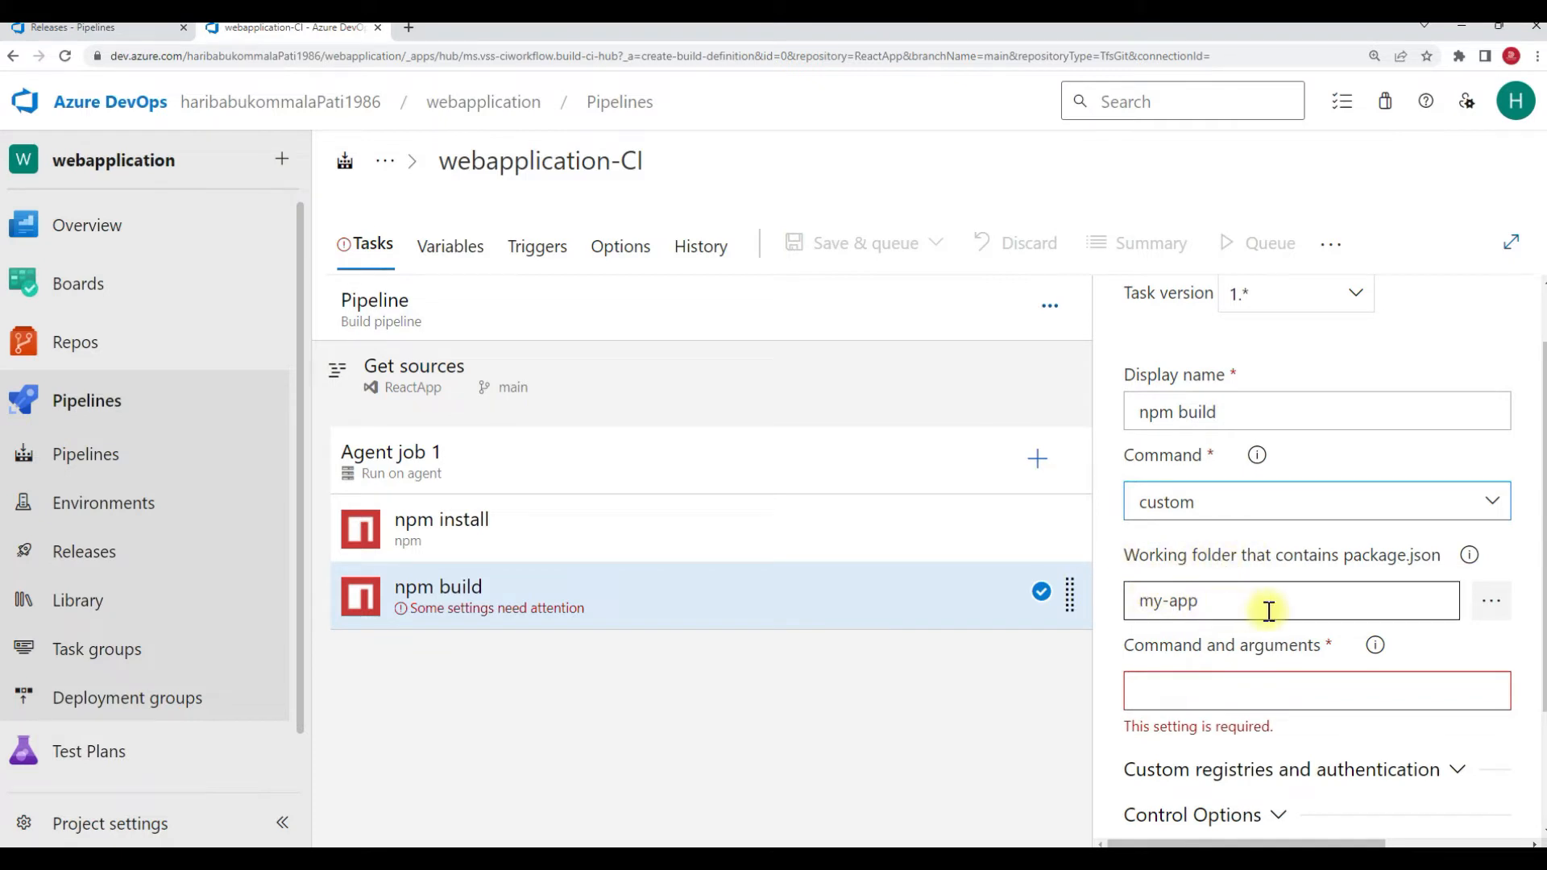
pyautogui.scroll(-2, 1217, 647)
pyautogui.click(1208, 526)
pyautogui.write('b')
pyautogui.press('BackSpace')
pyautogui.write('run')
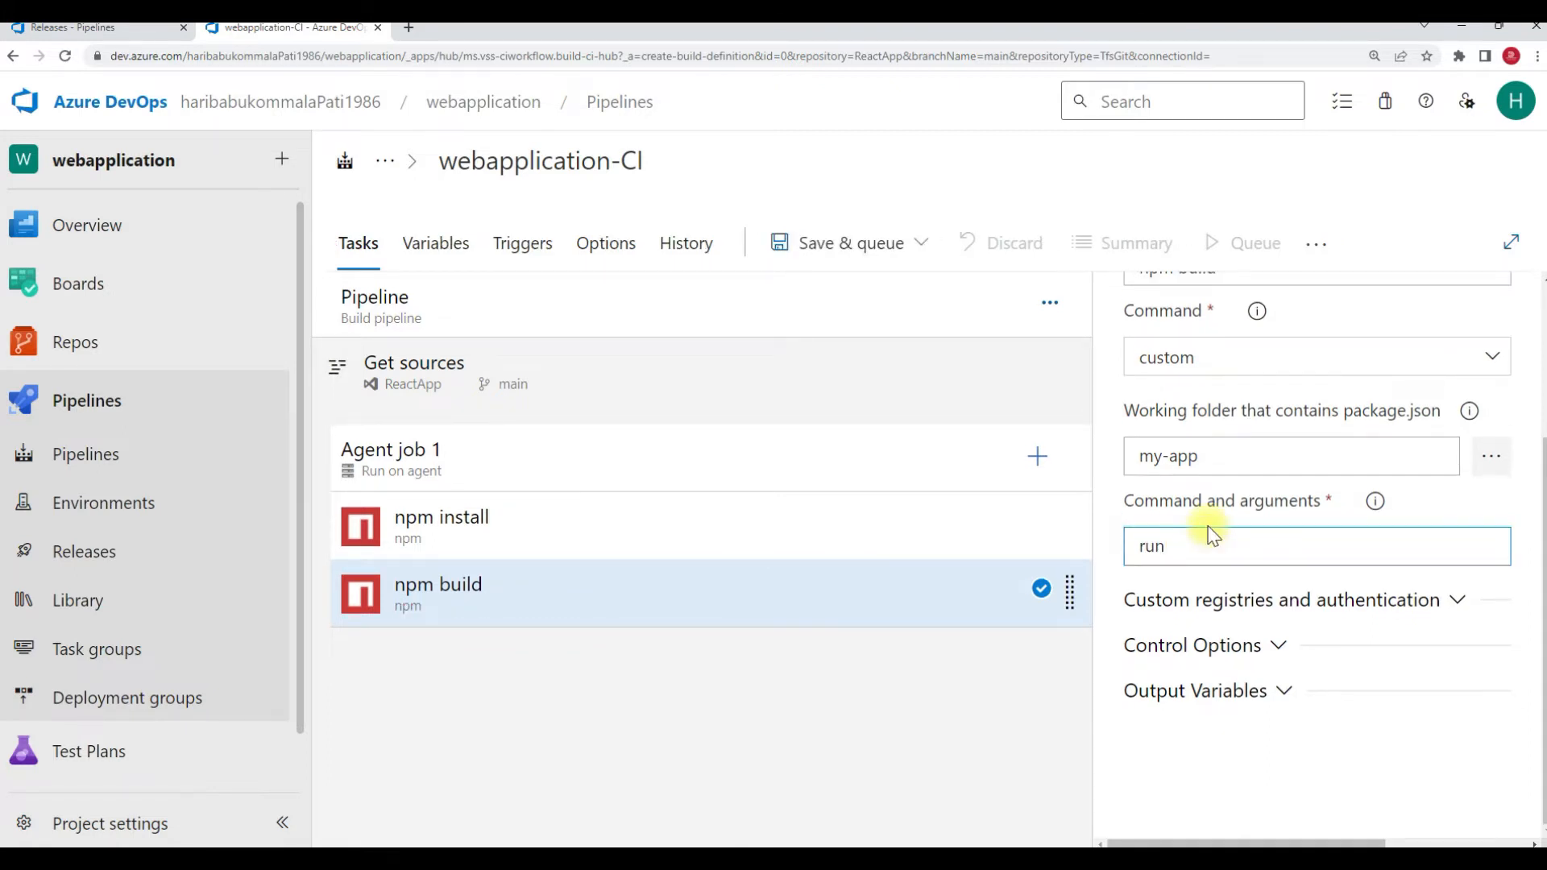
pyautogui.write(' build')
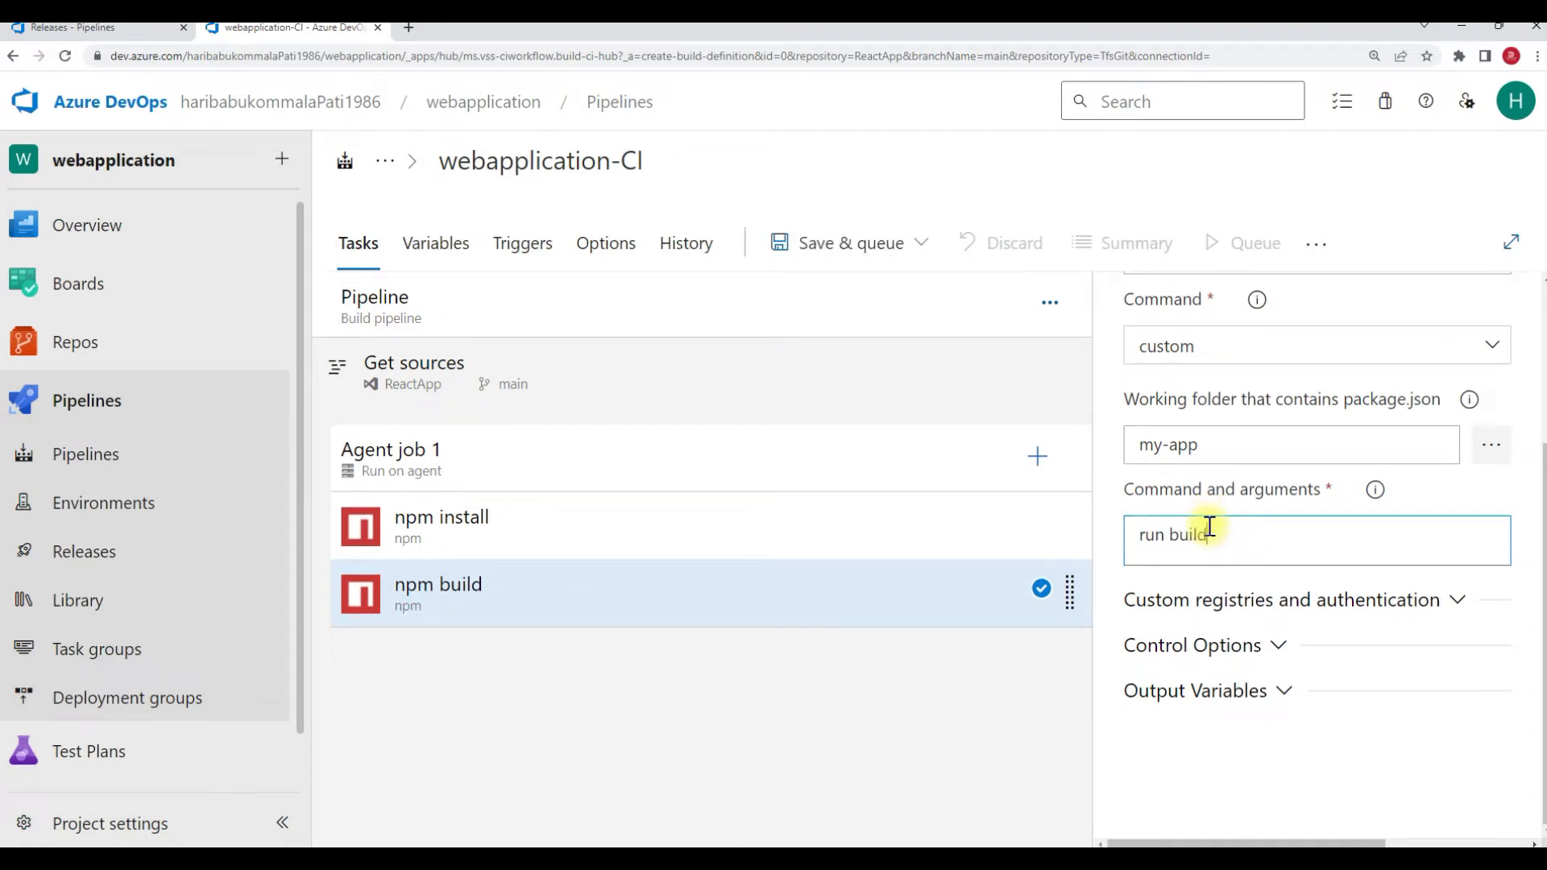
pyautogui.scroll(3, 1255, 612)
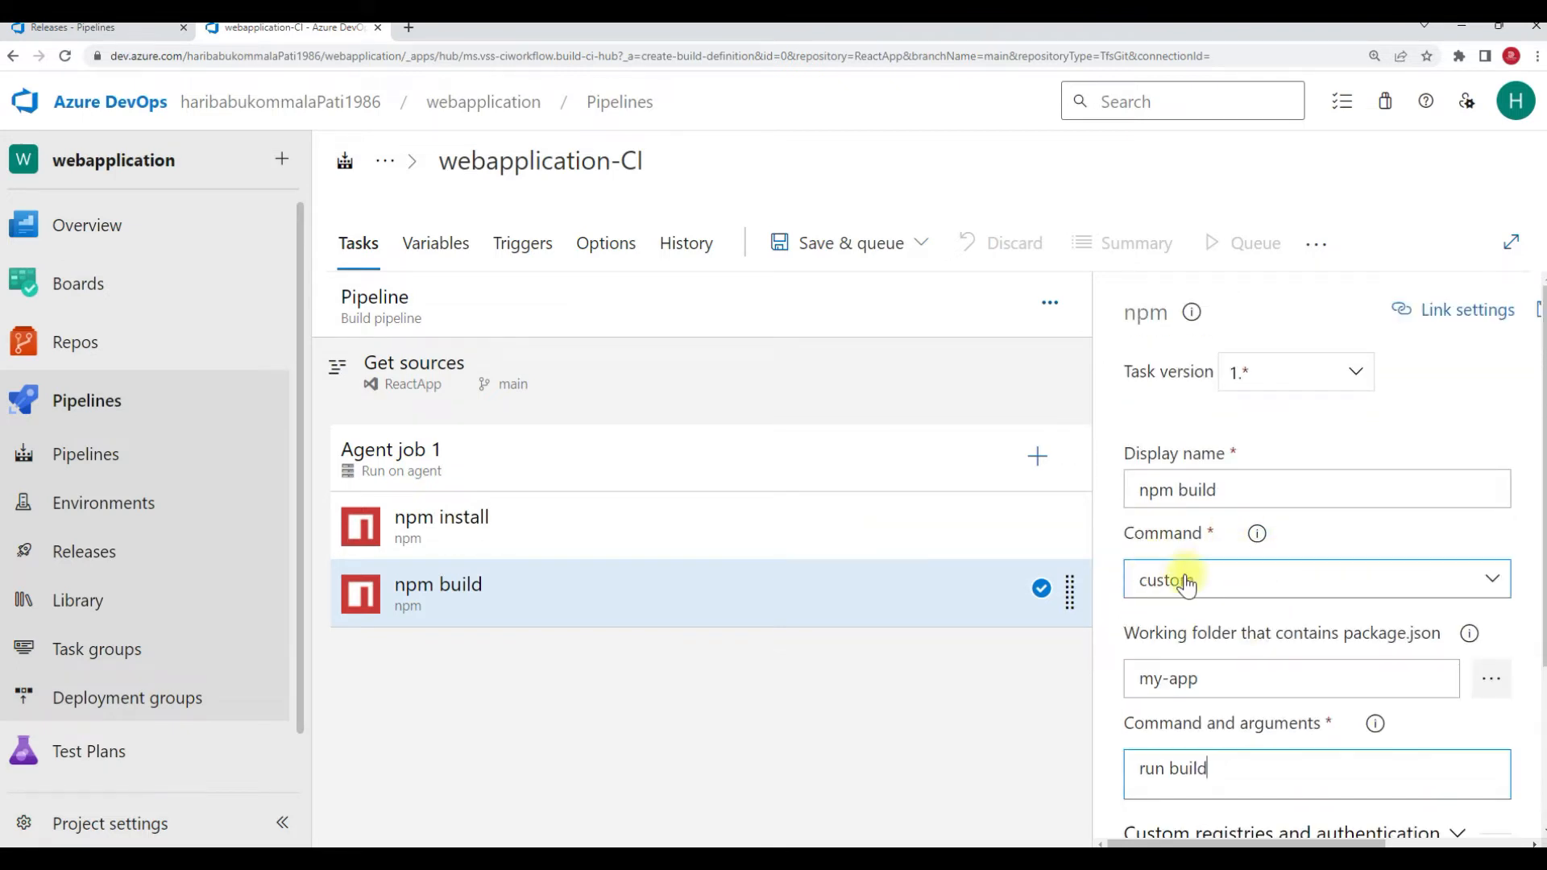
# - Replace the npm build task's working folder with the variable $(packagejsonPath)
pyautogui.click(635, 522)
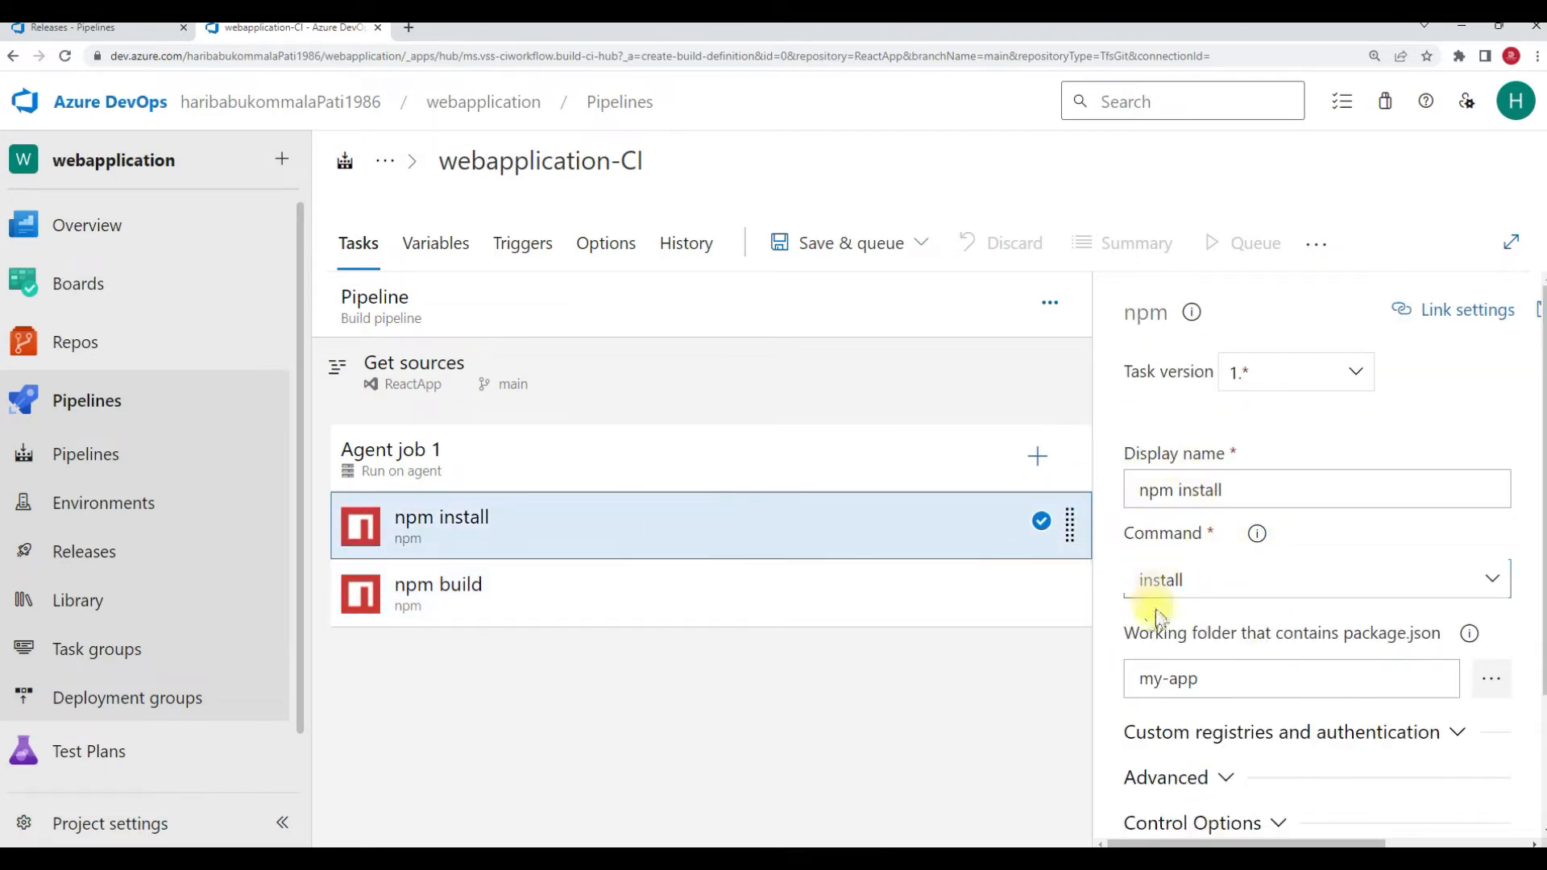
pyautogui.click(667, 617)
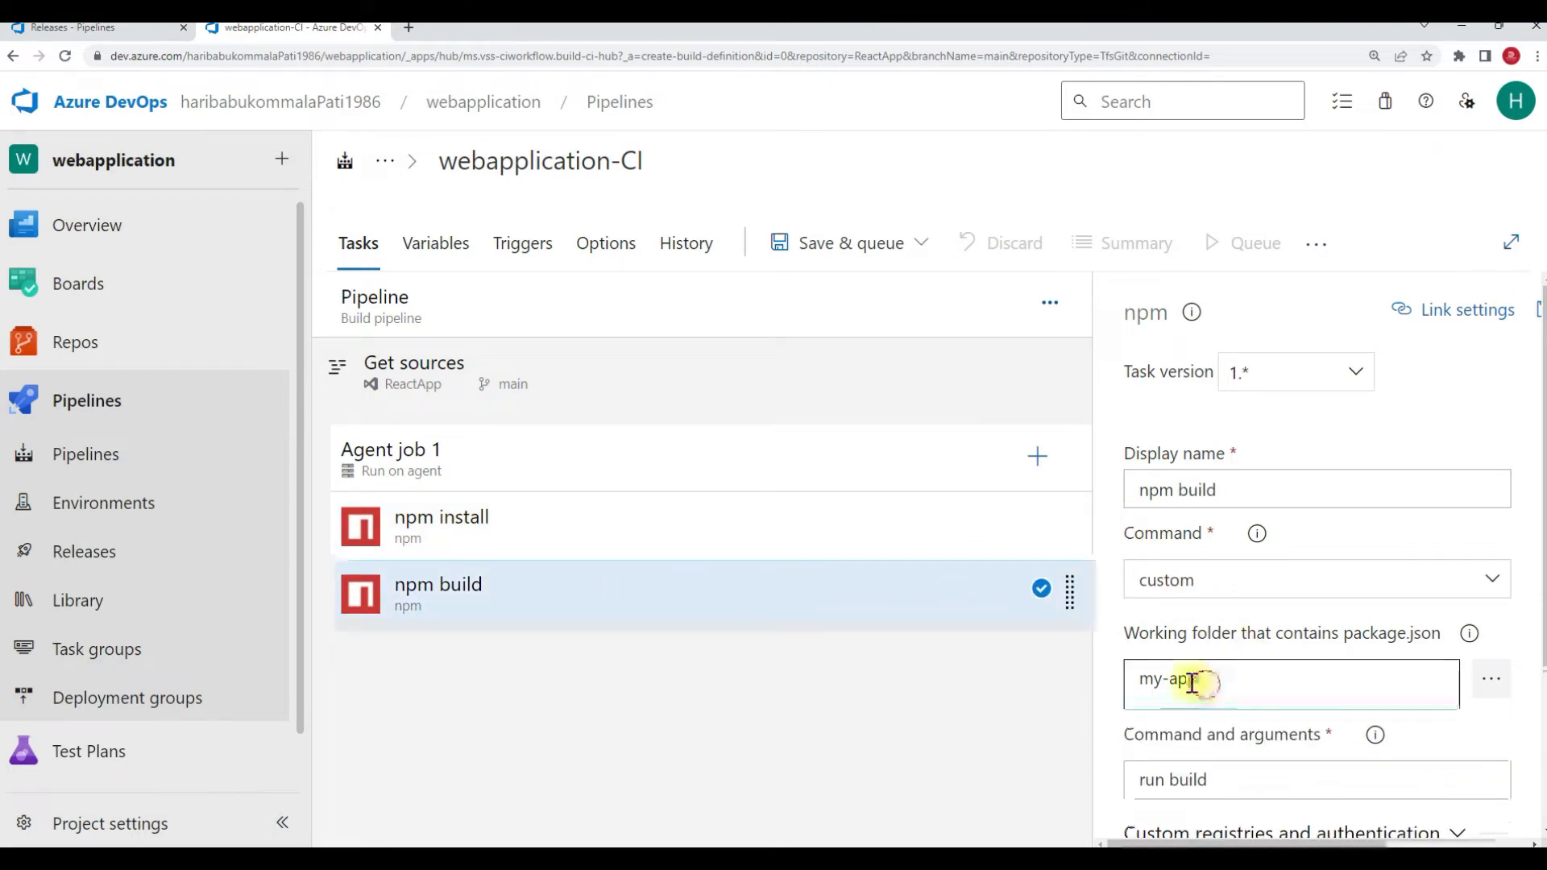
pyautogui.moveTo(1204, 679); pyautogui.dragTo(1128, 678)
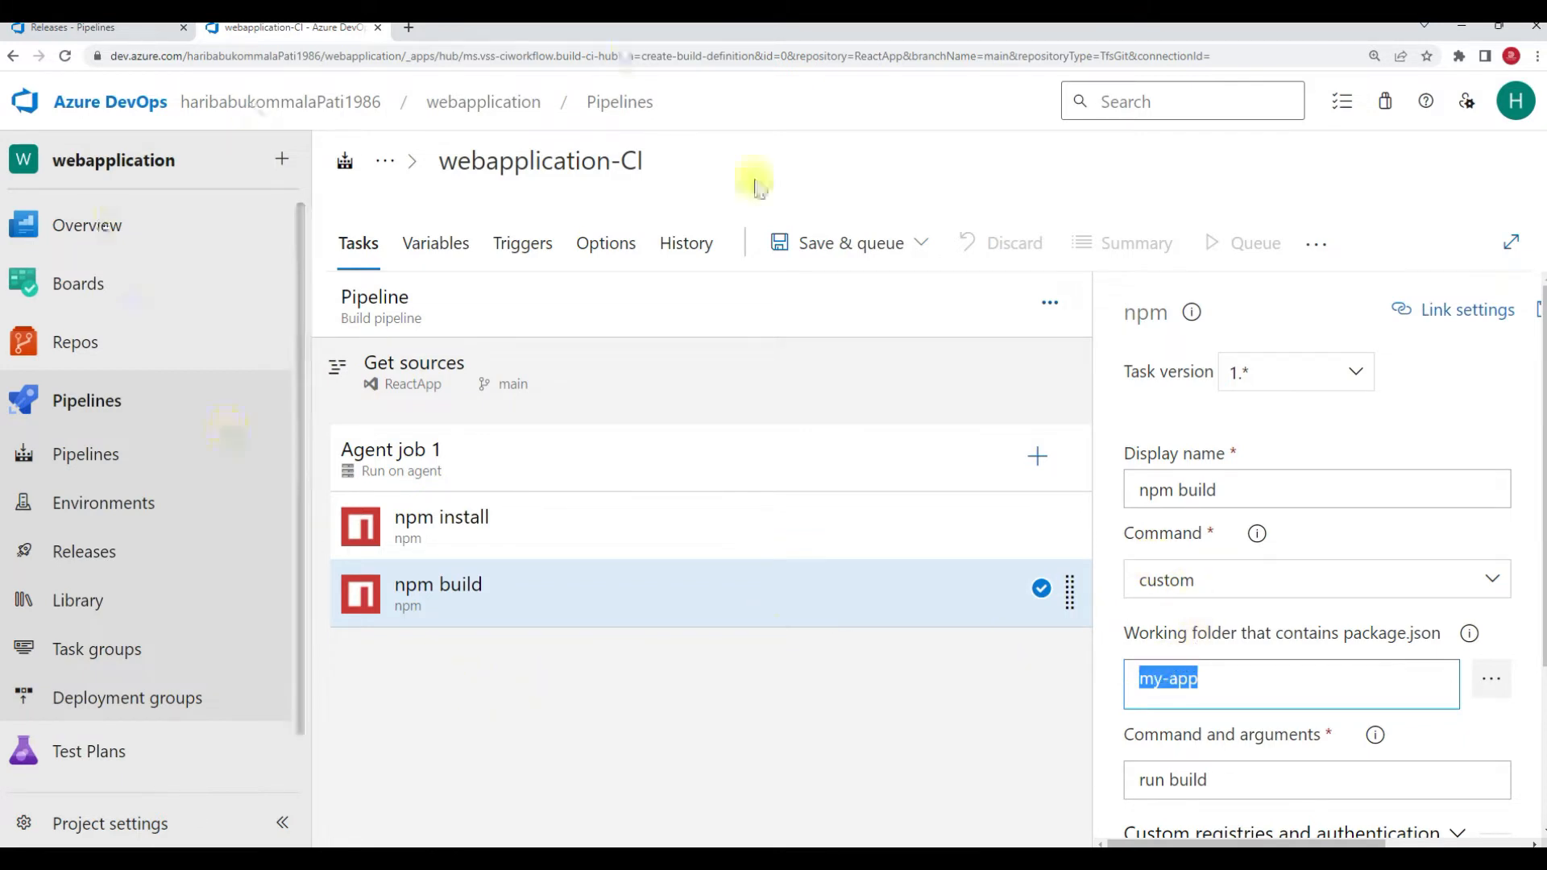
pyautogui.click(1230, 687)
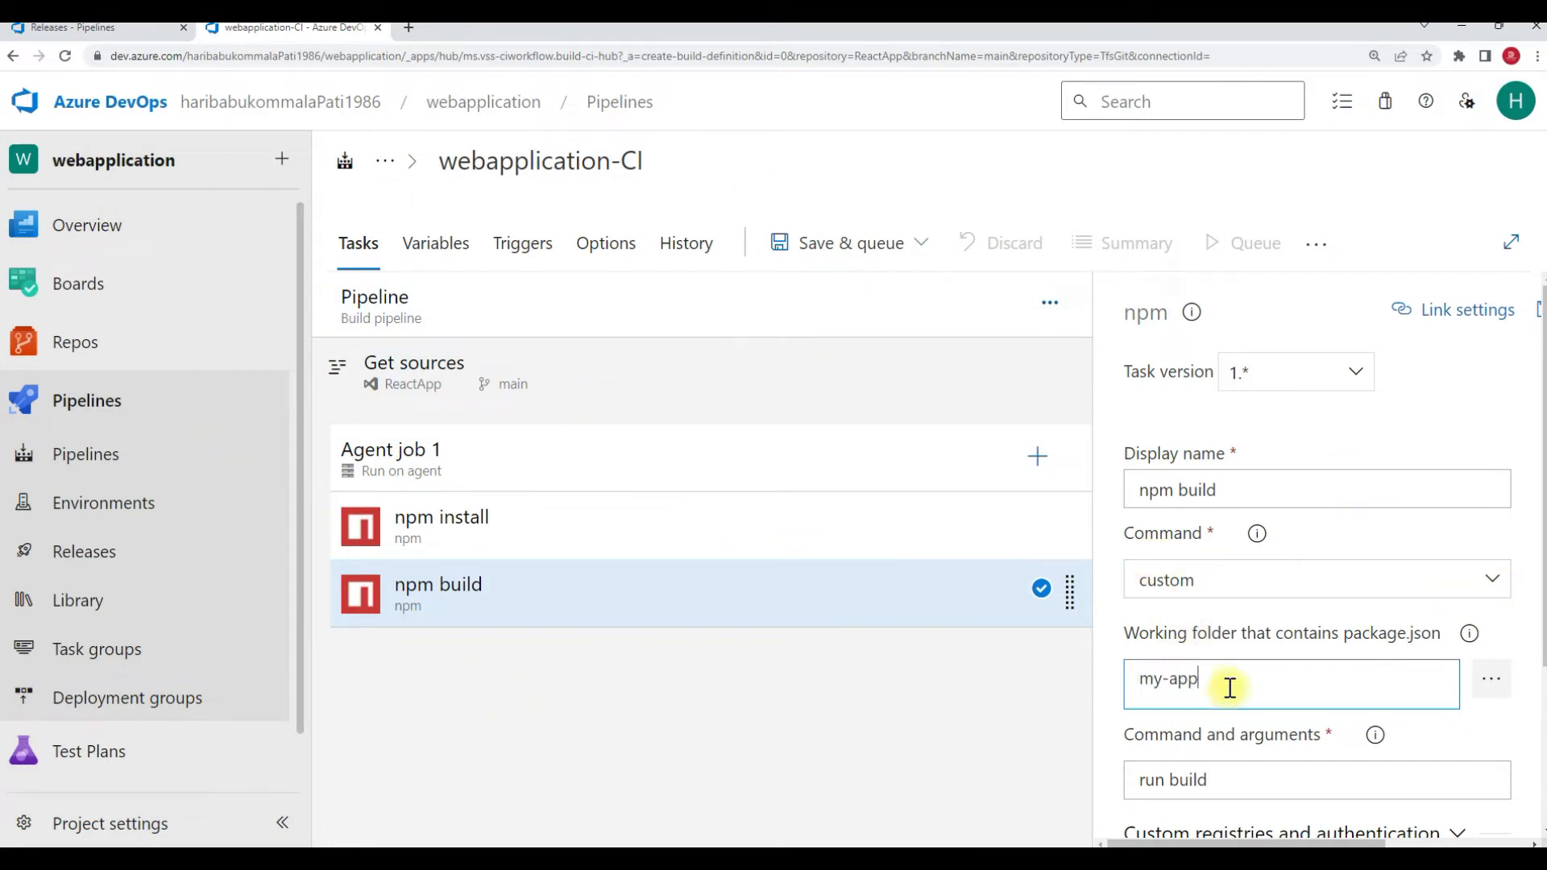
pyautogui.moveTo(1223, 684); pyautogui.dragTo(1130, 679)
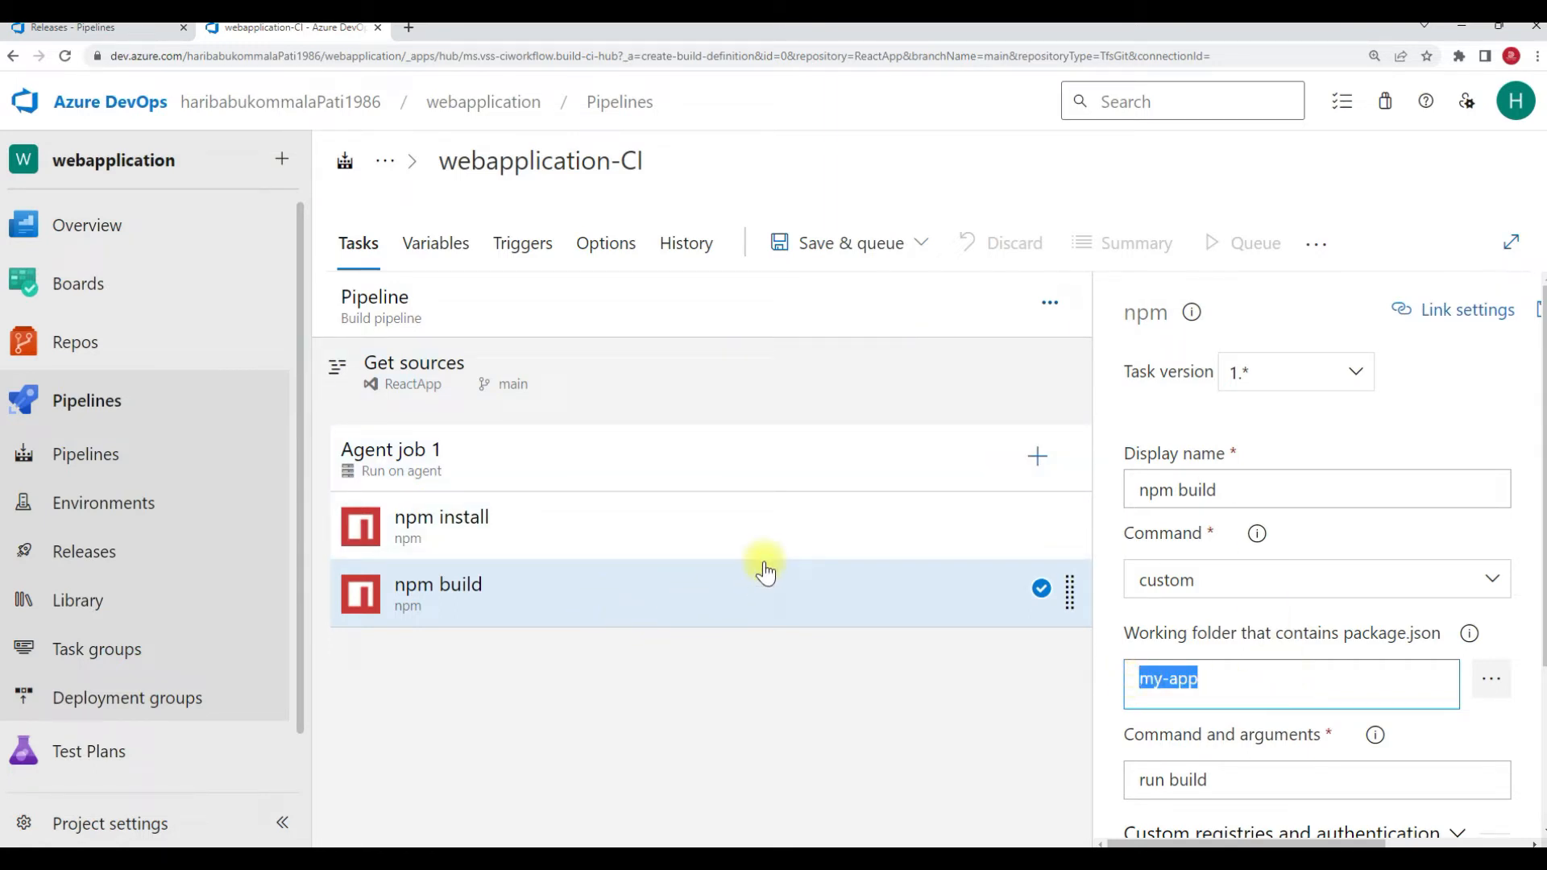
pyautogui.write('$(packagejsonPath')
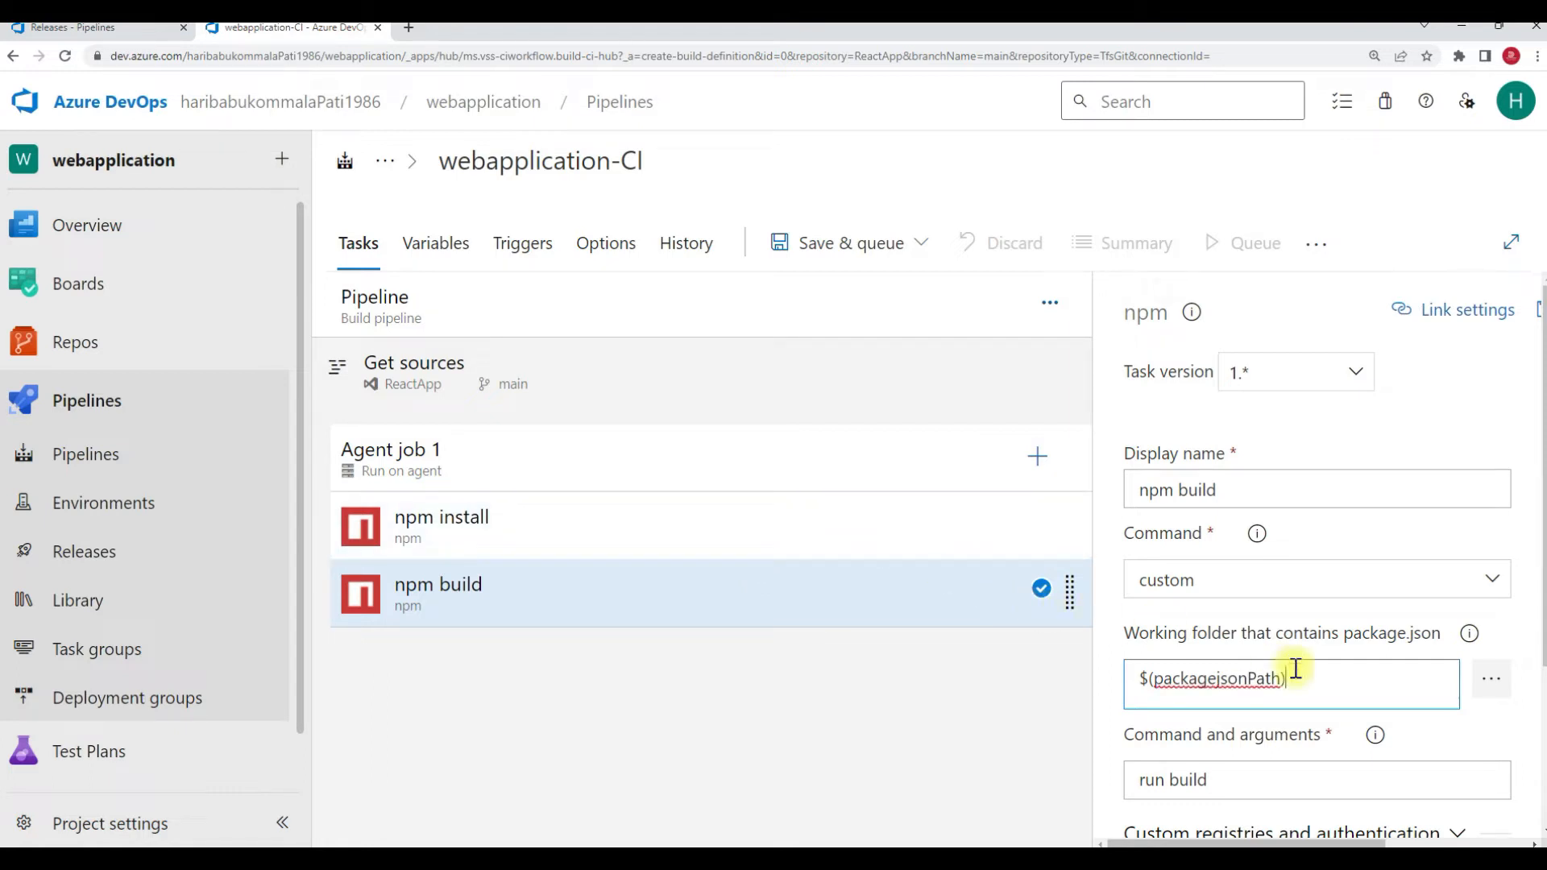
# - Replace the npm install task's working folder with the variable $(packagejsonPath) copied from the npm build task
pyautogui.moveTo(1291, 676); pyautogui.dragTo(1080, 687)
pyautogui.hotkey('ctrl', 'c')
pyautogui.click(739, 518)
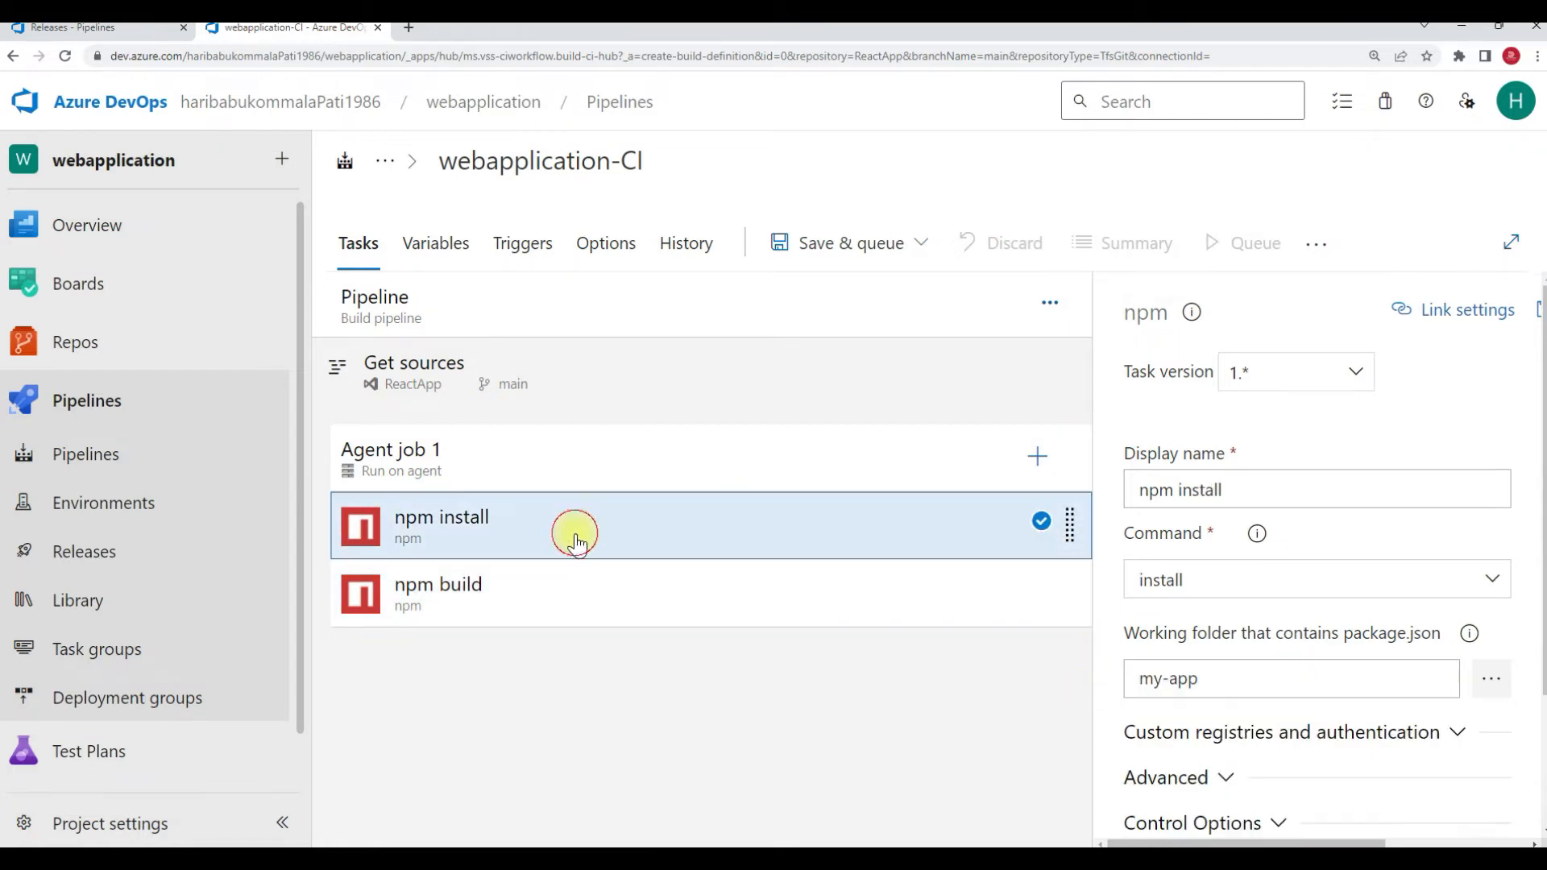
pyautogui.moveTo(1216, 679); pyautogui.dragTo(1089, 697)
pyautogui.hotkey('ctrl', 'v')
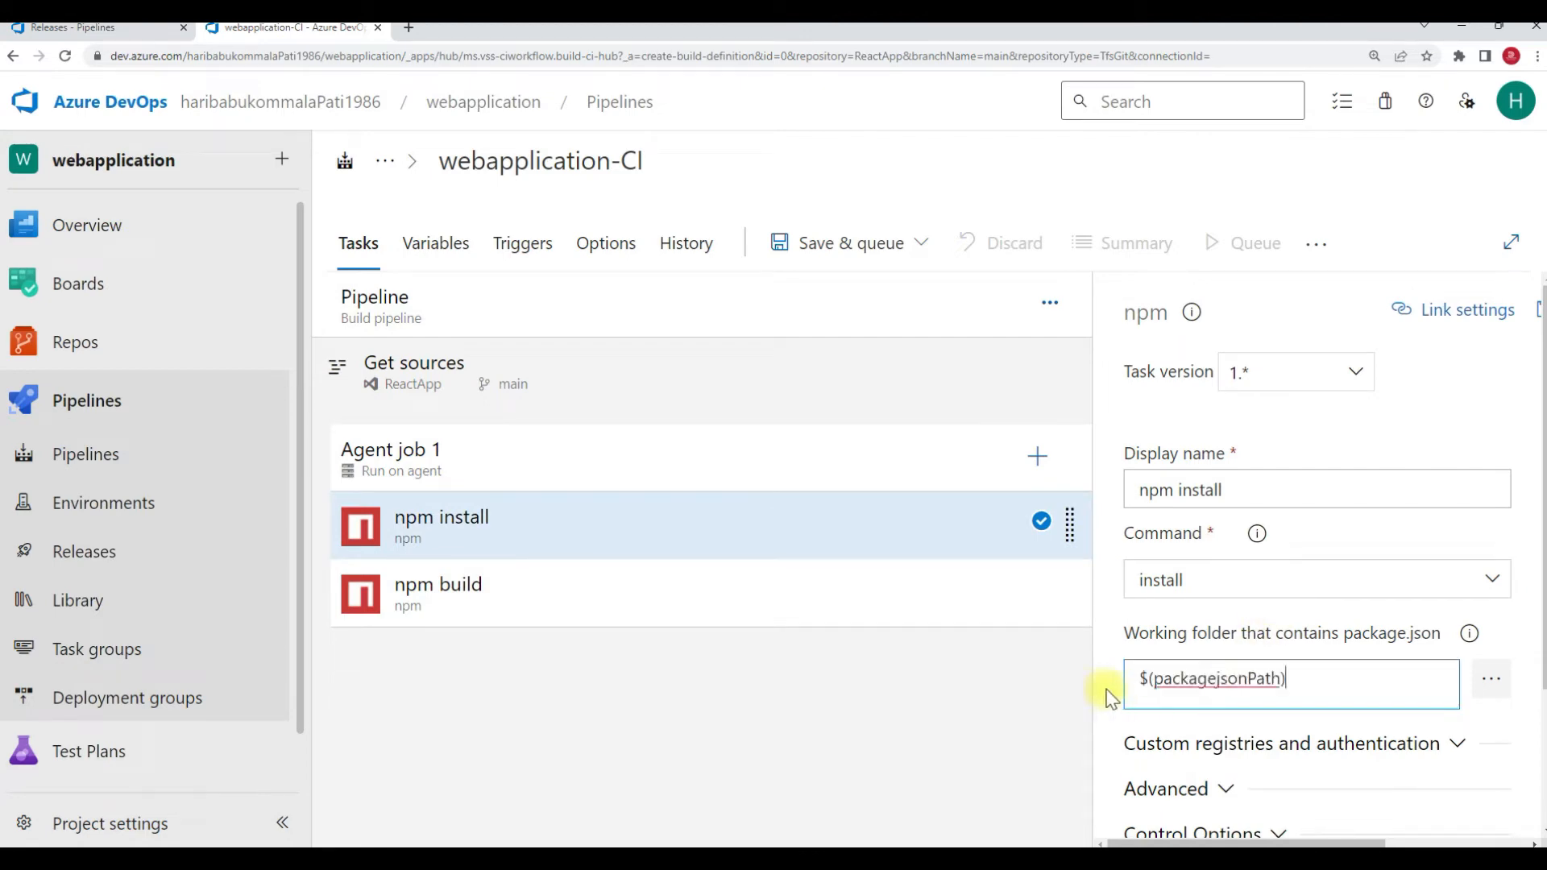
pyautogui.click(1044, 713)
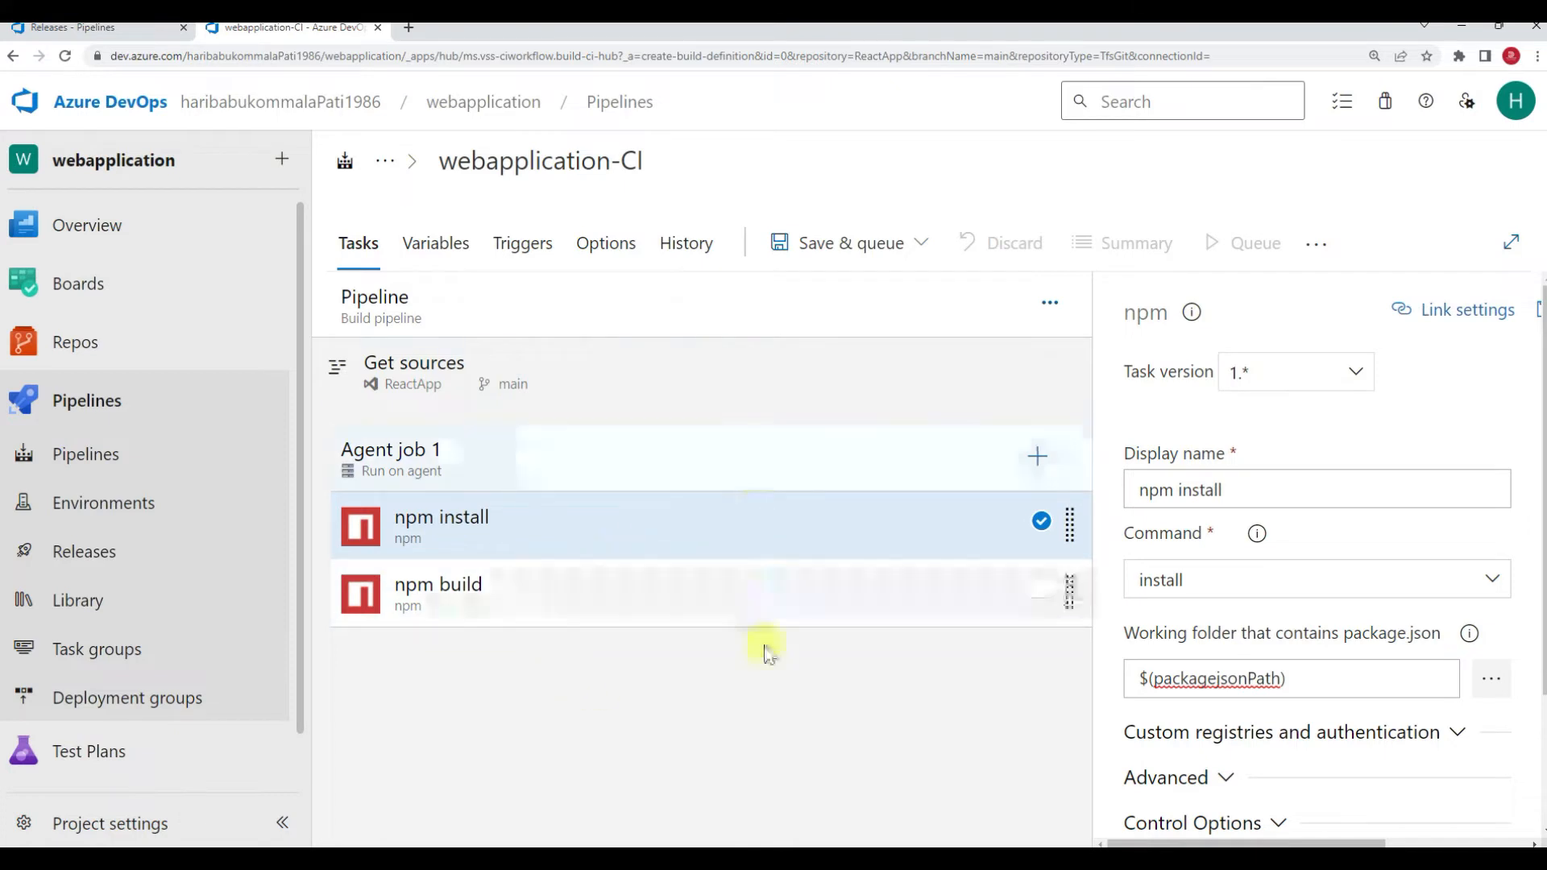
# - Create a task group named "build" in the Build category from the npm install and npm build tasks
pyautogui.scroll(-2, 1244, 525)
pyautogui.scroll(2, 1242, 528)
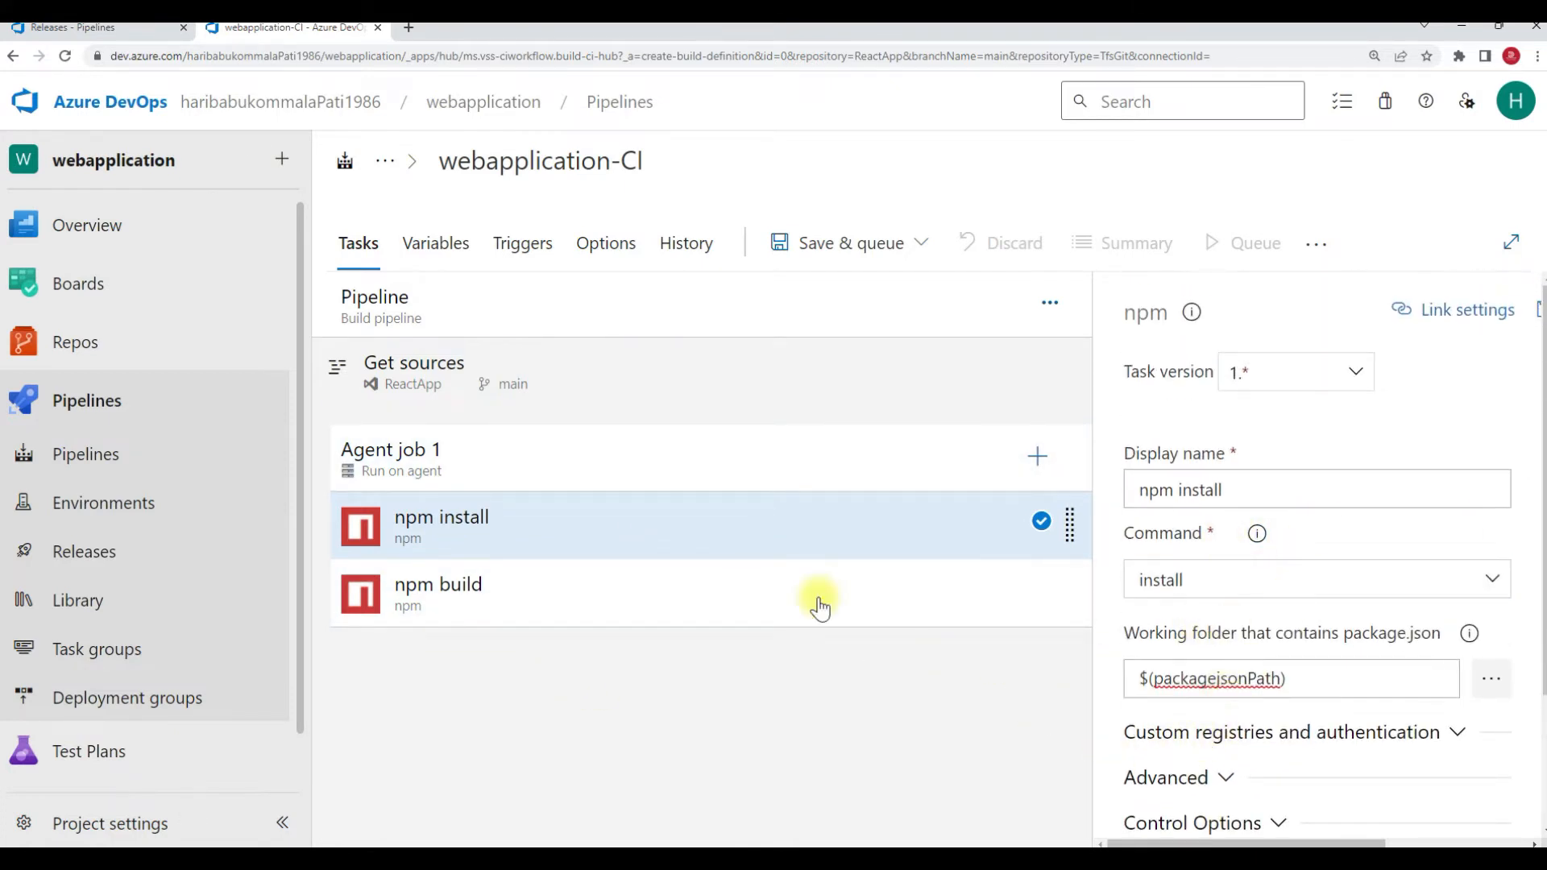
pyautogui.click(675, 602)
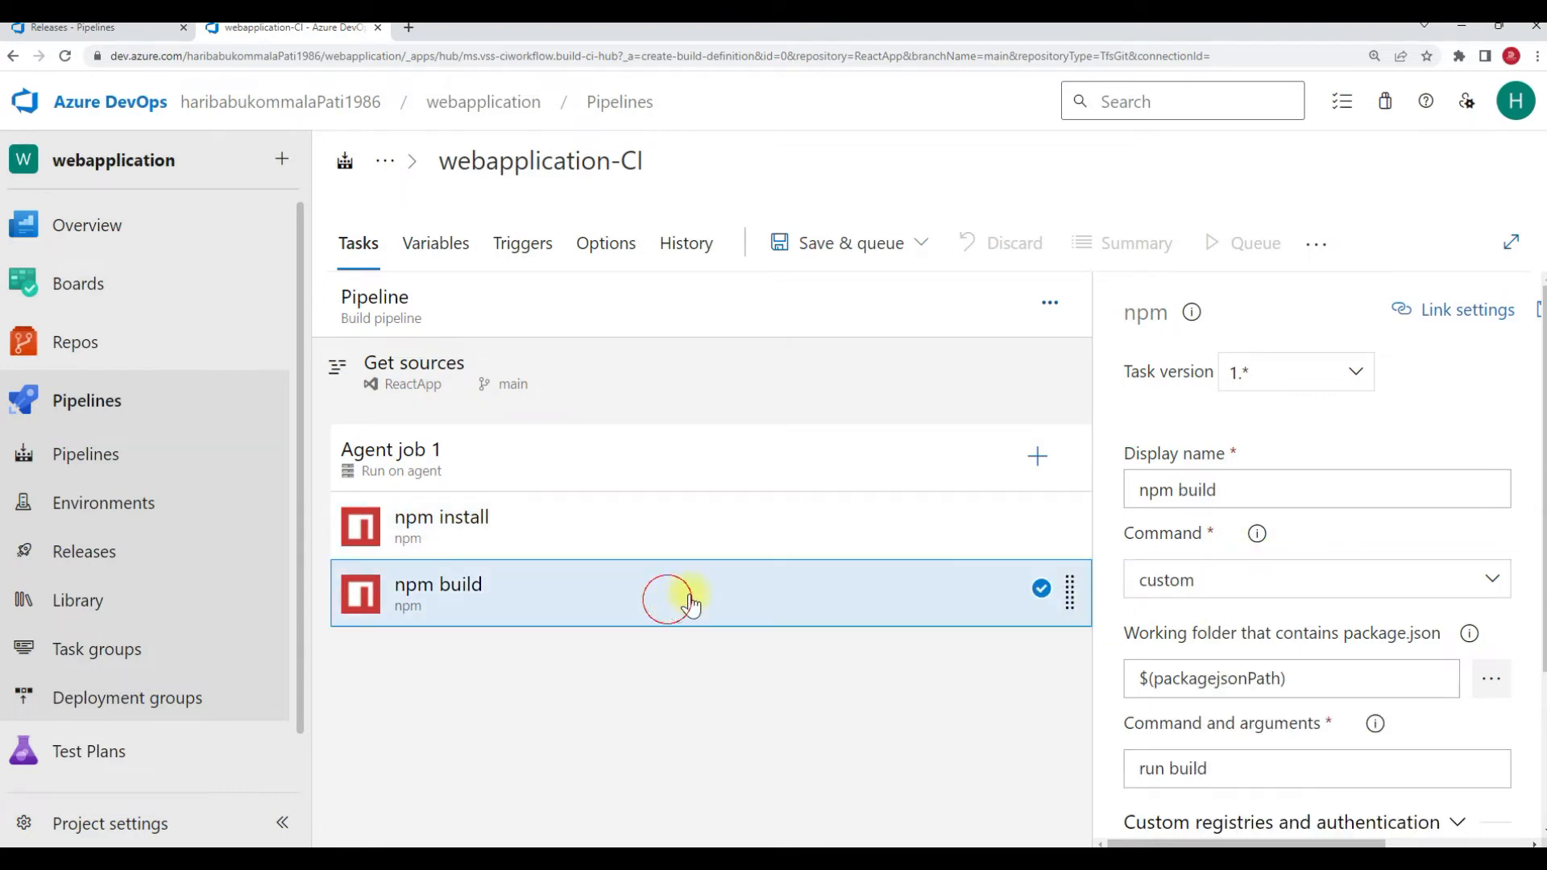
pyautogui.scroll(-2, 1353, 508)
pyautogui.scroll(2, 1298, 434)
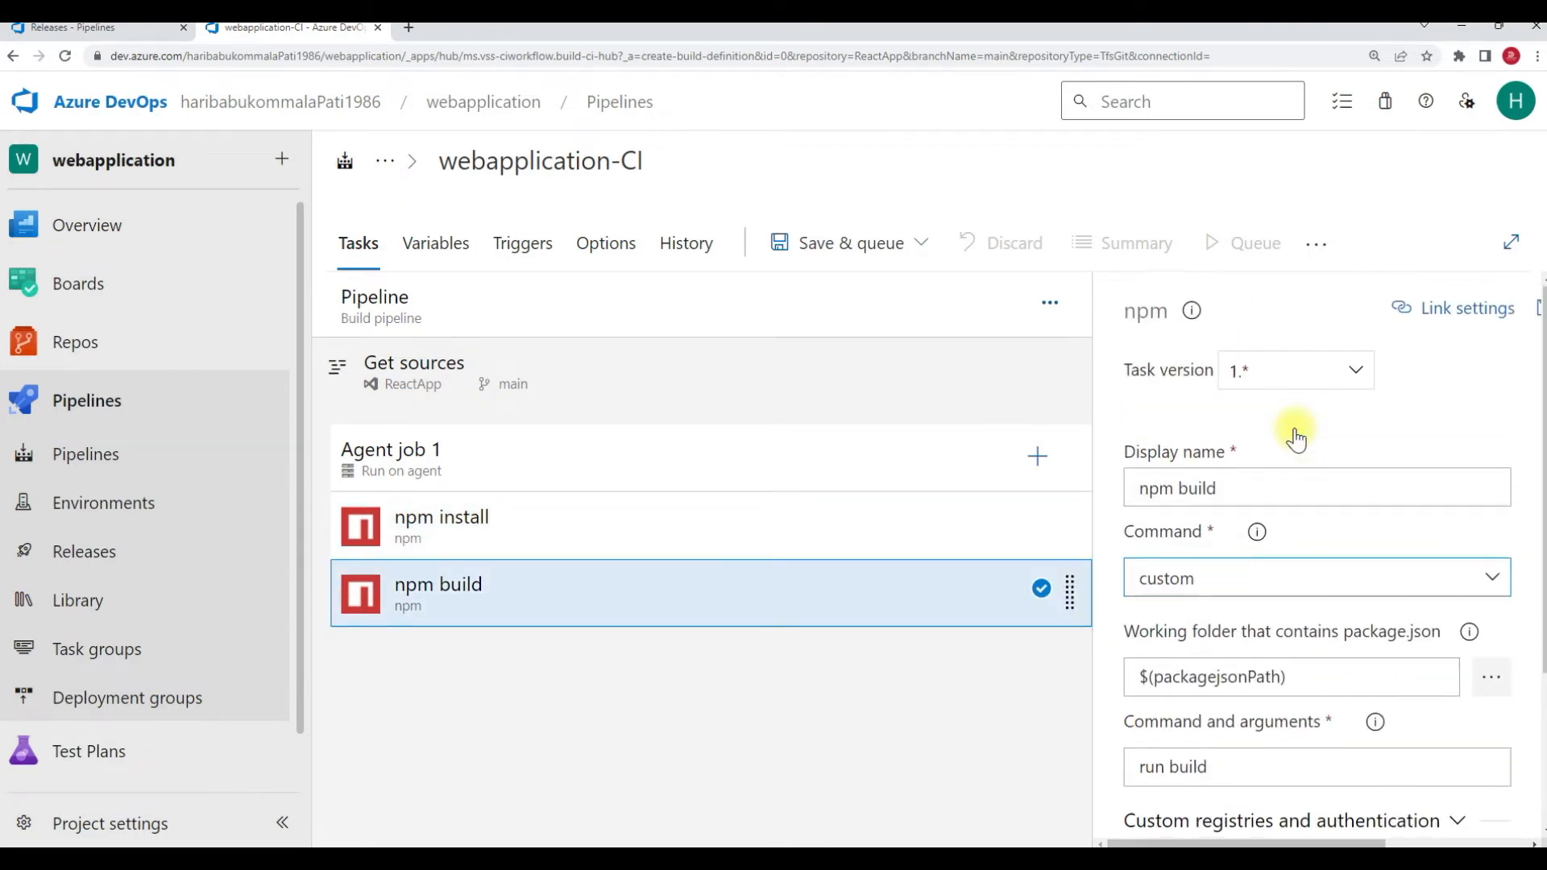
pyautogui.scroll(-2, 1295, 490)
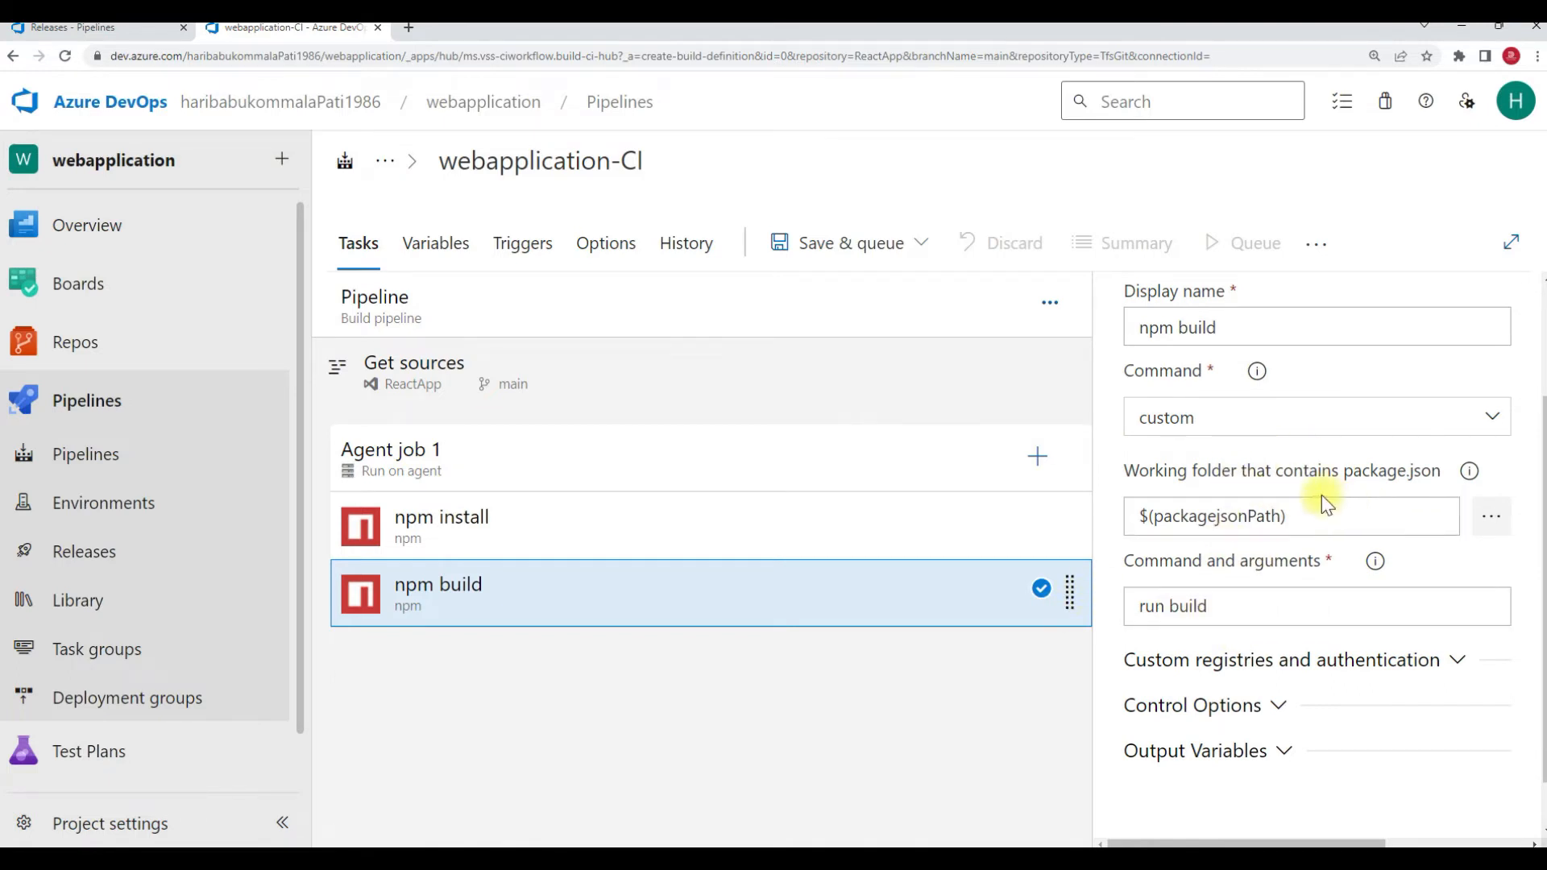
pyautogui.click(1047, 528)
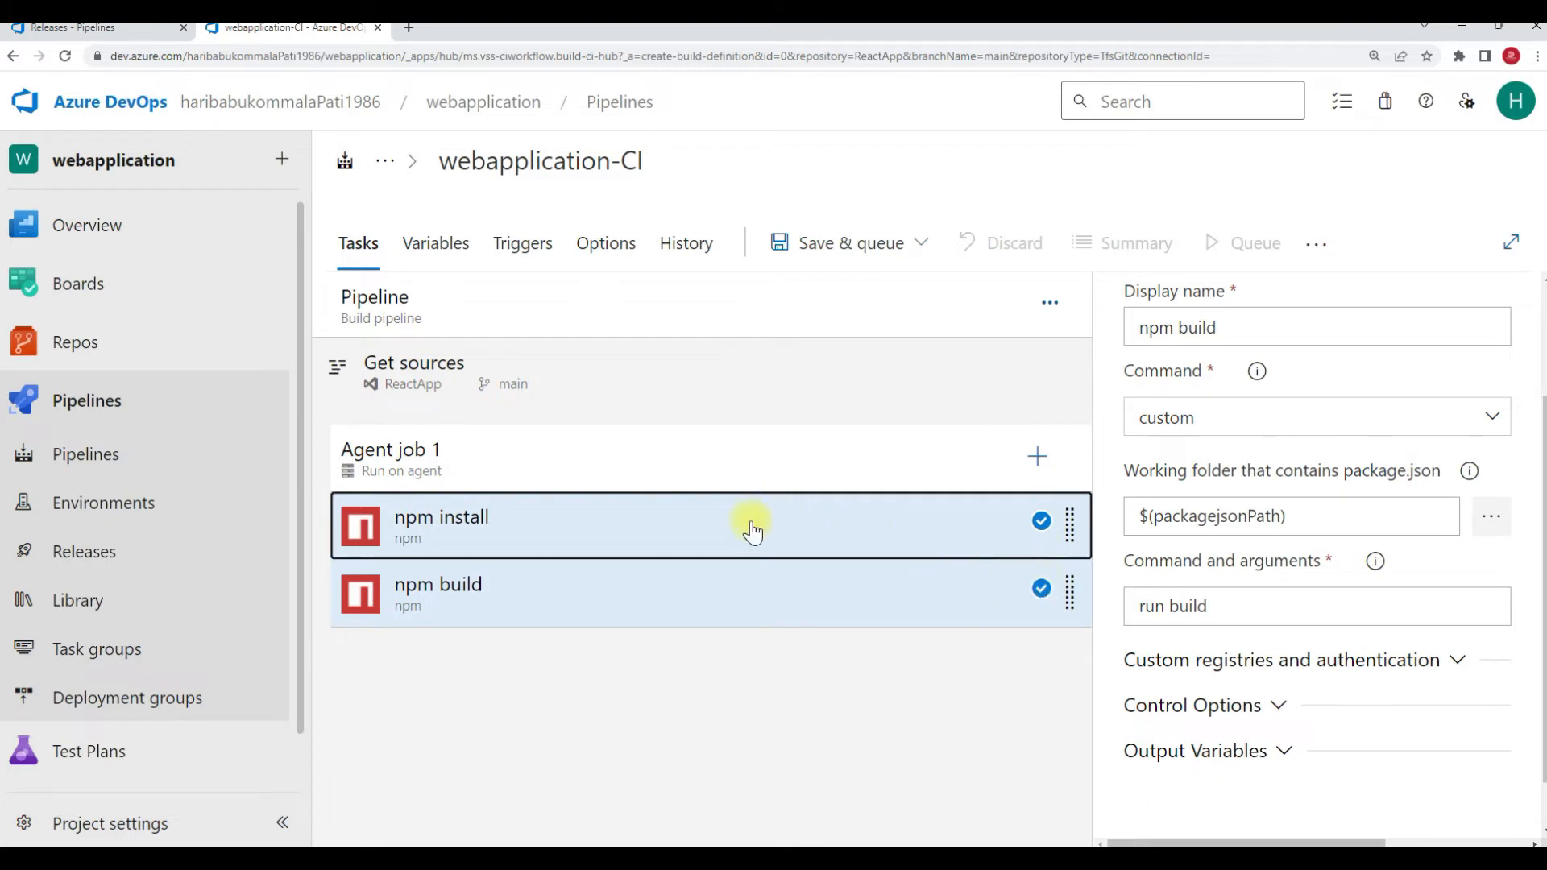
pyautogui.rightClick(596, 535)
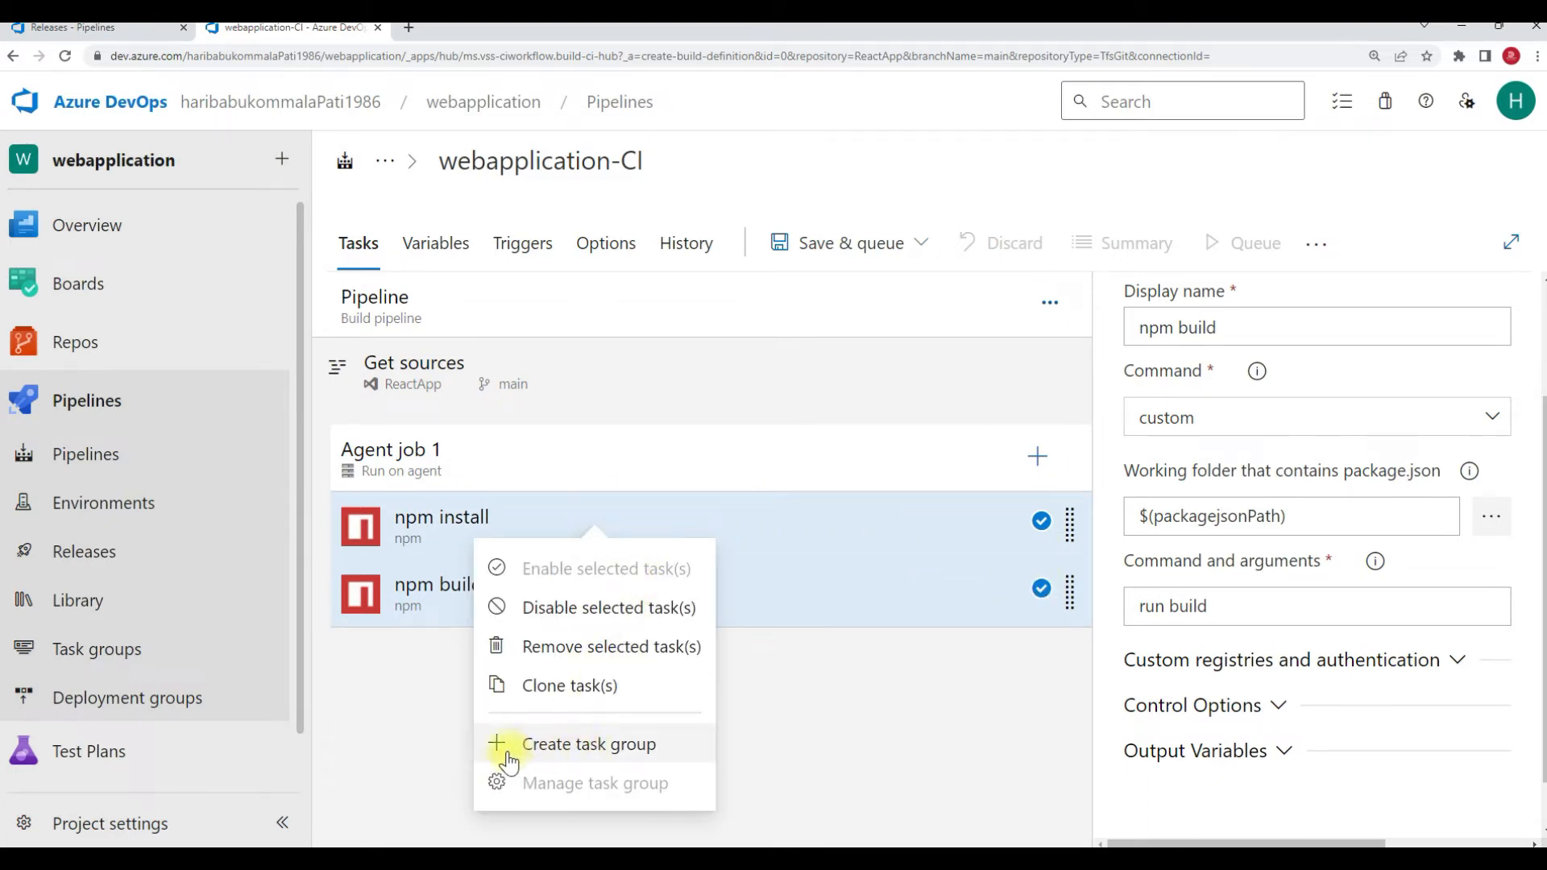
pyautogui.click(563, 746)
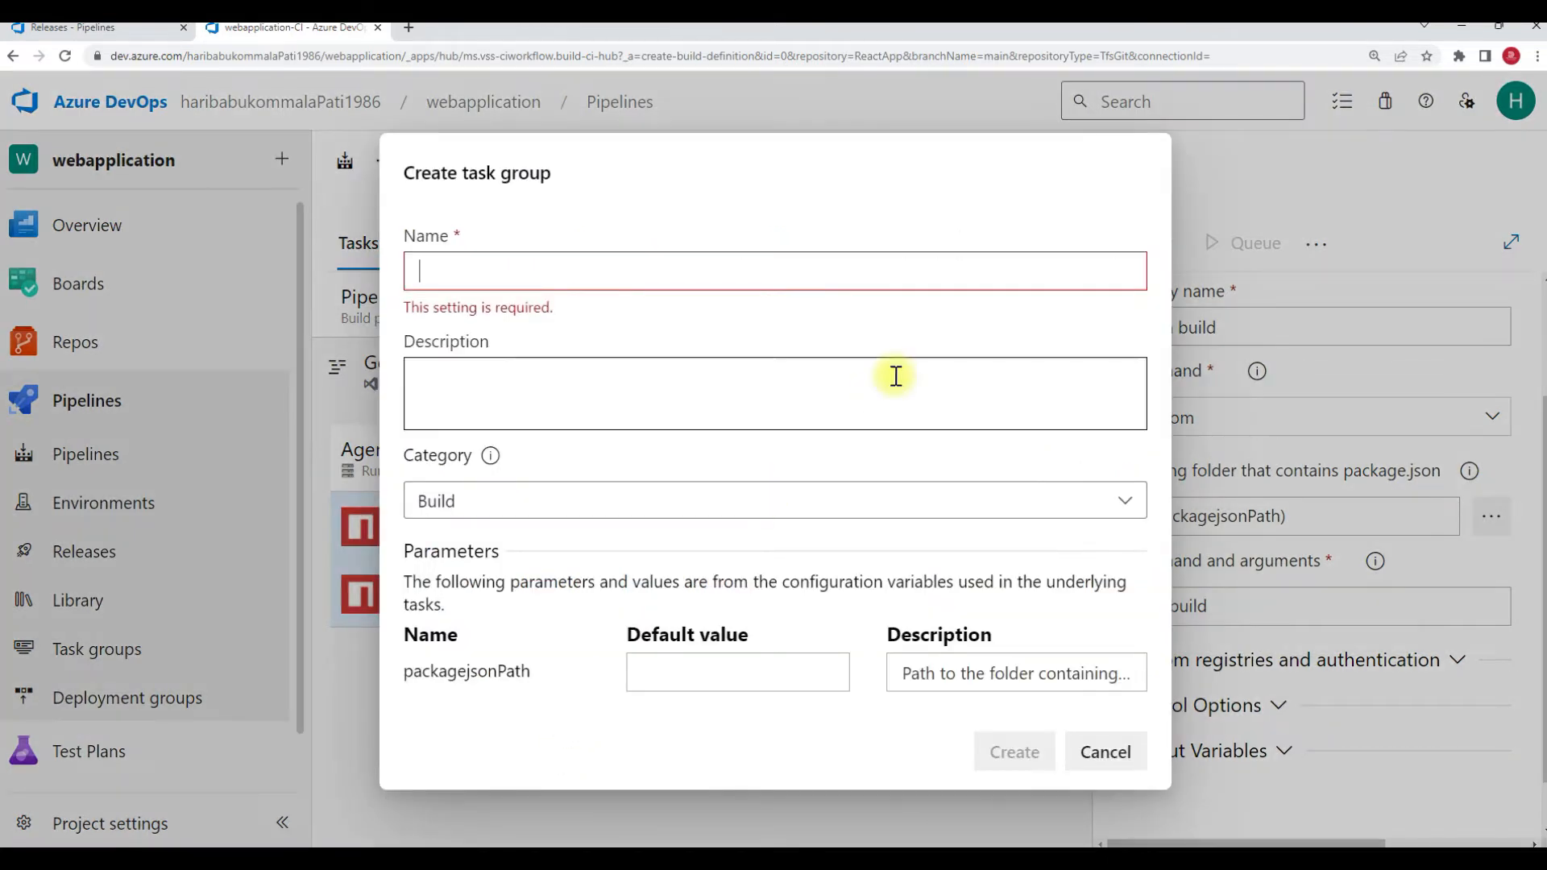
pyautogui.write('build')
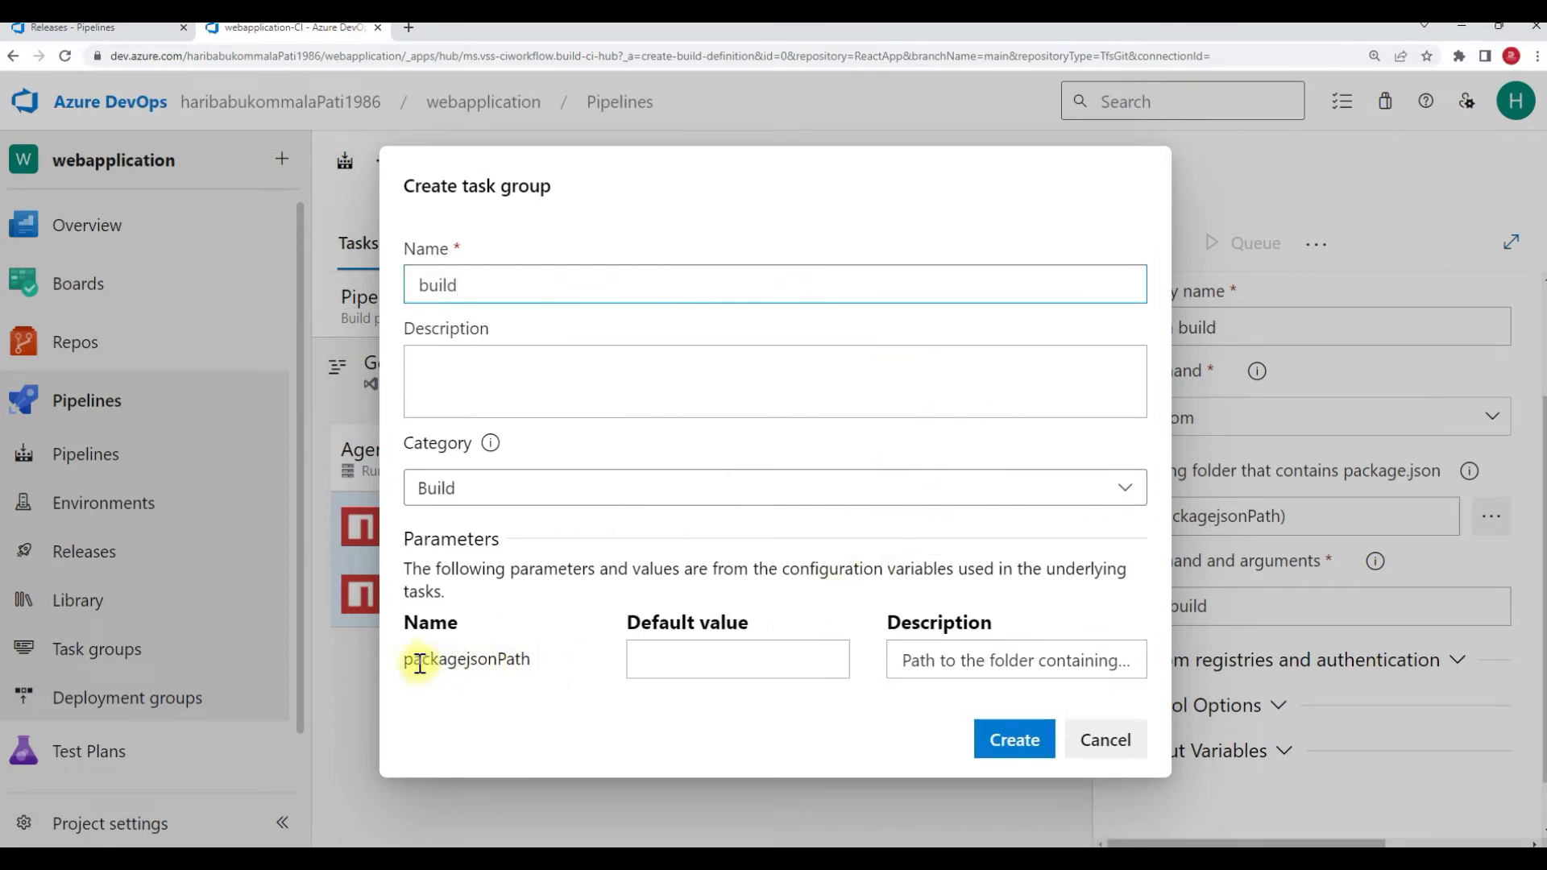
pyautogui.moveTo(410, 659); pyautogui.dragTo(511, 668)
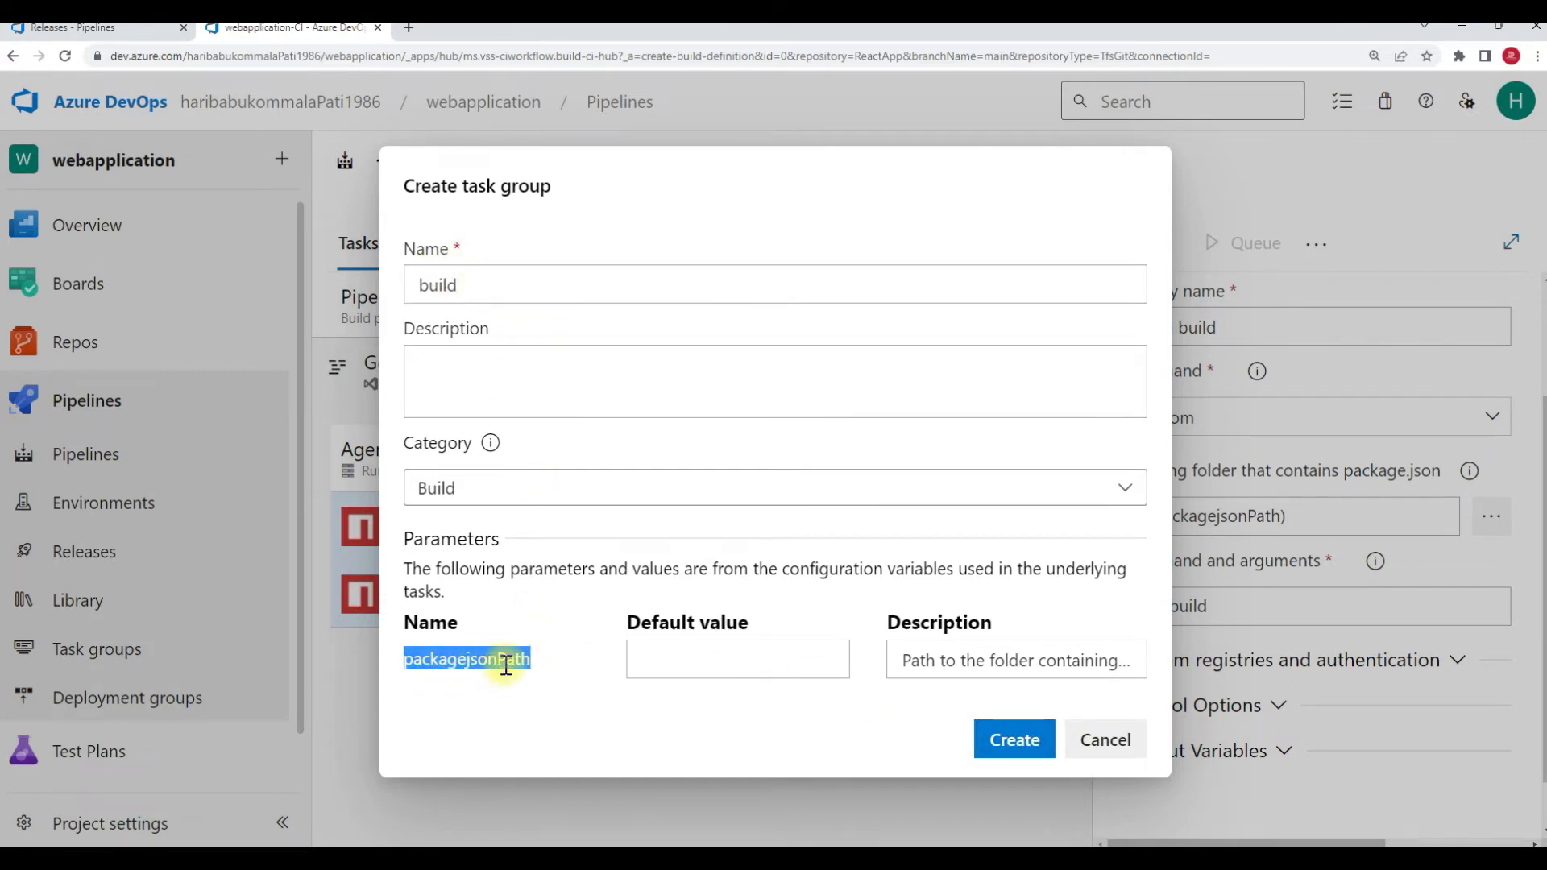
pyautogui.click(1017, 741)
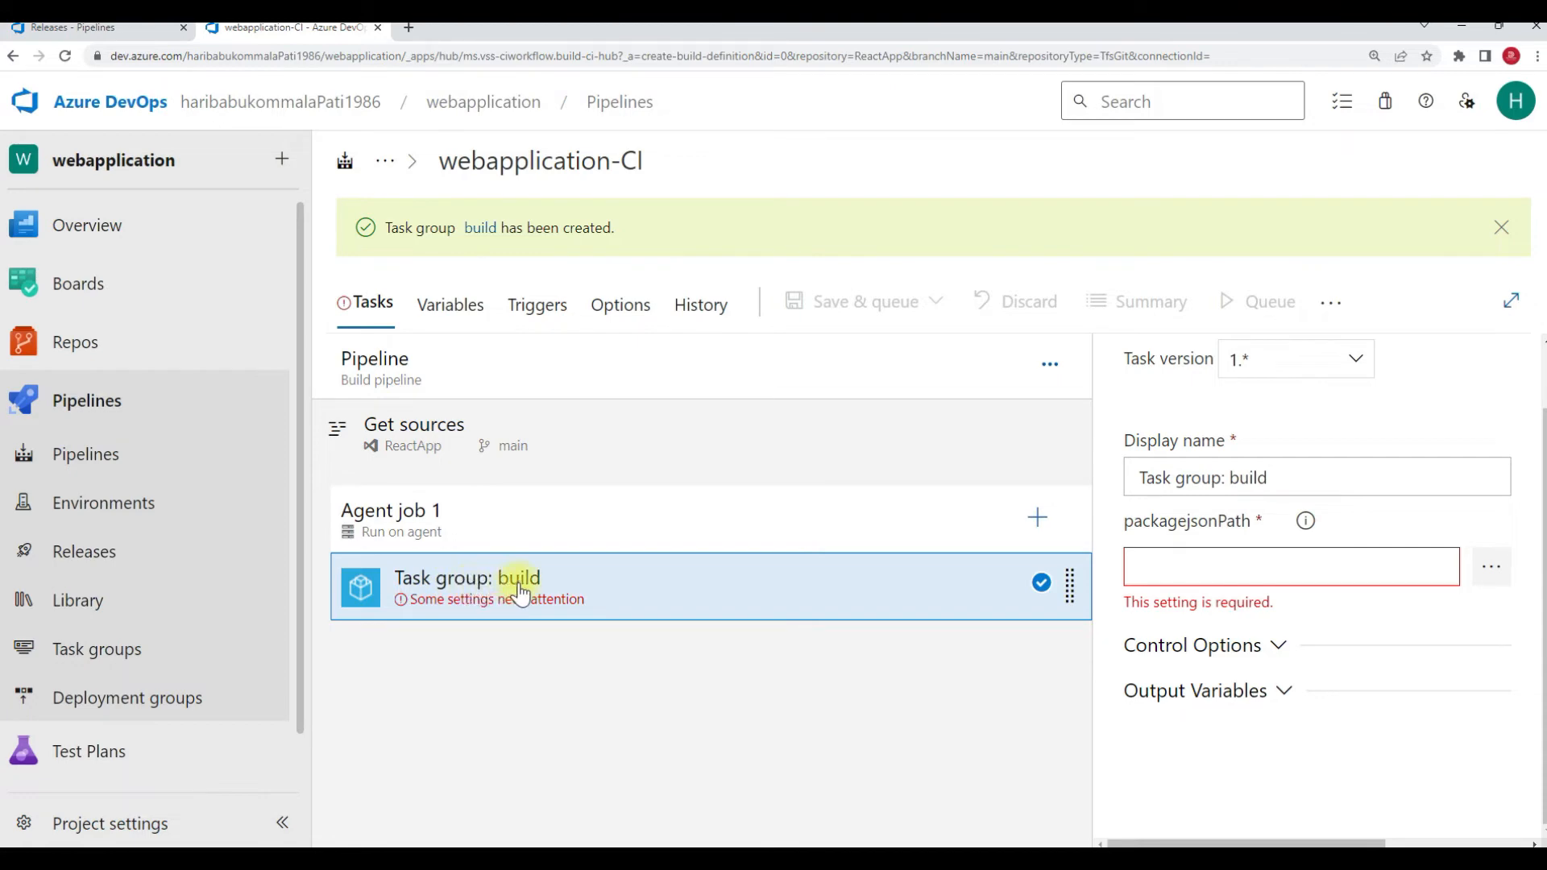
# - Set the build task group's packagejsonPath to the repository's my-app folder and save the pipeline in the root folder
pyautogui.click(1195, 560)
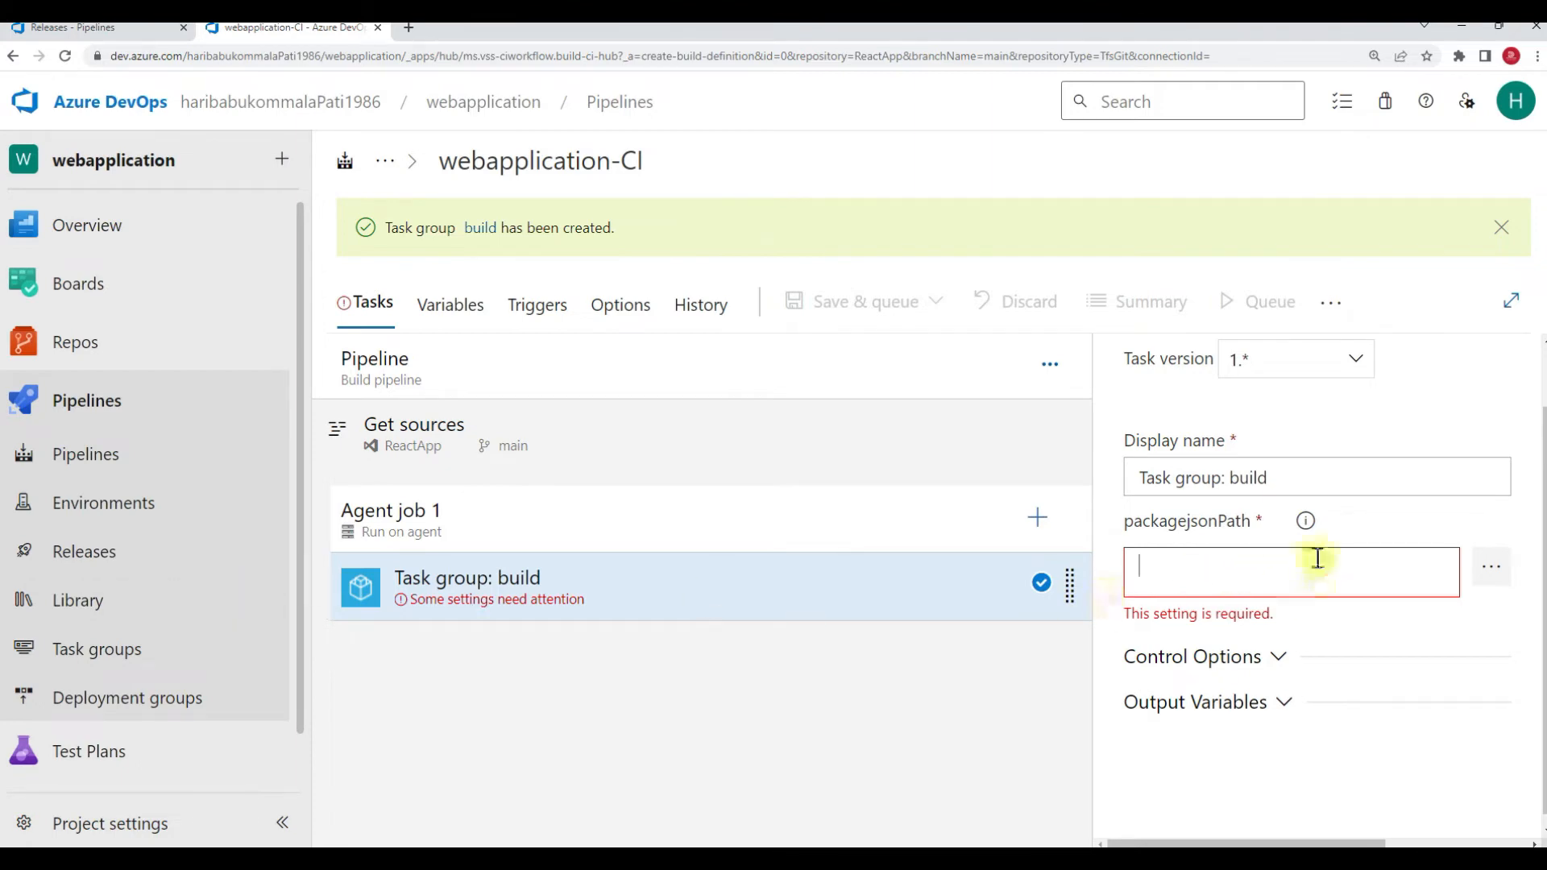
pyautogui.click(1491, 568)
pyautogui.click(599, 258)
pyautogui.click(878, 728)
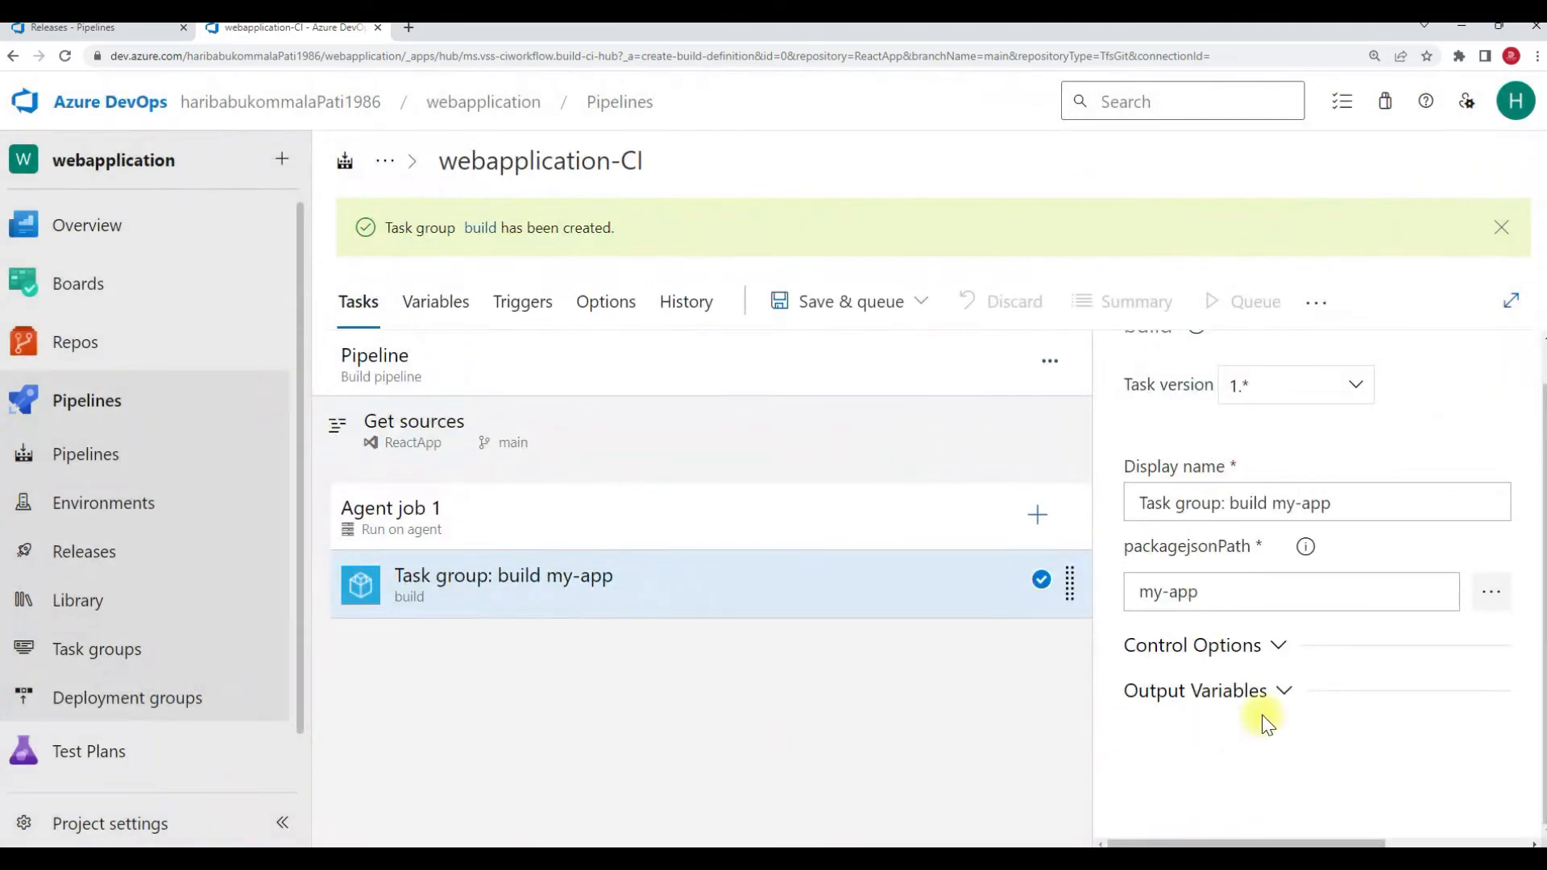
pyautogui.click(886, 305)
pyautogui.click(839, 385)
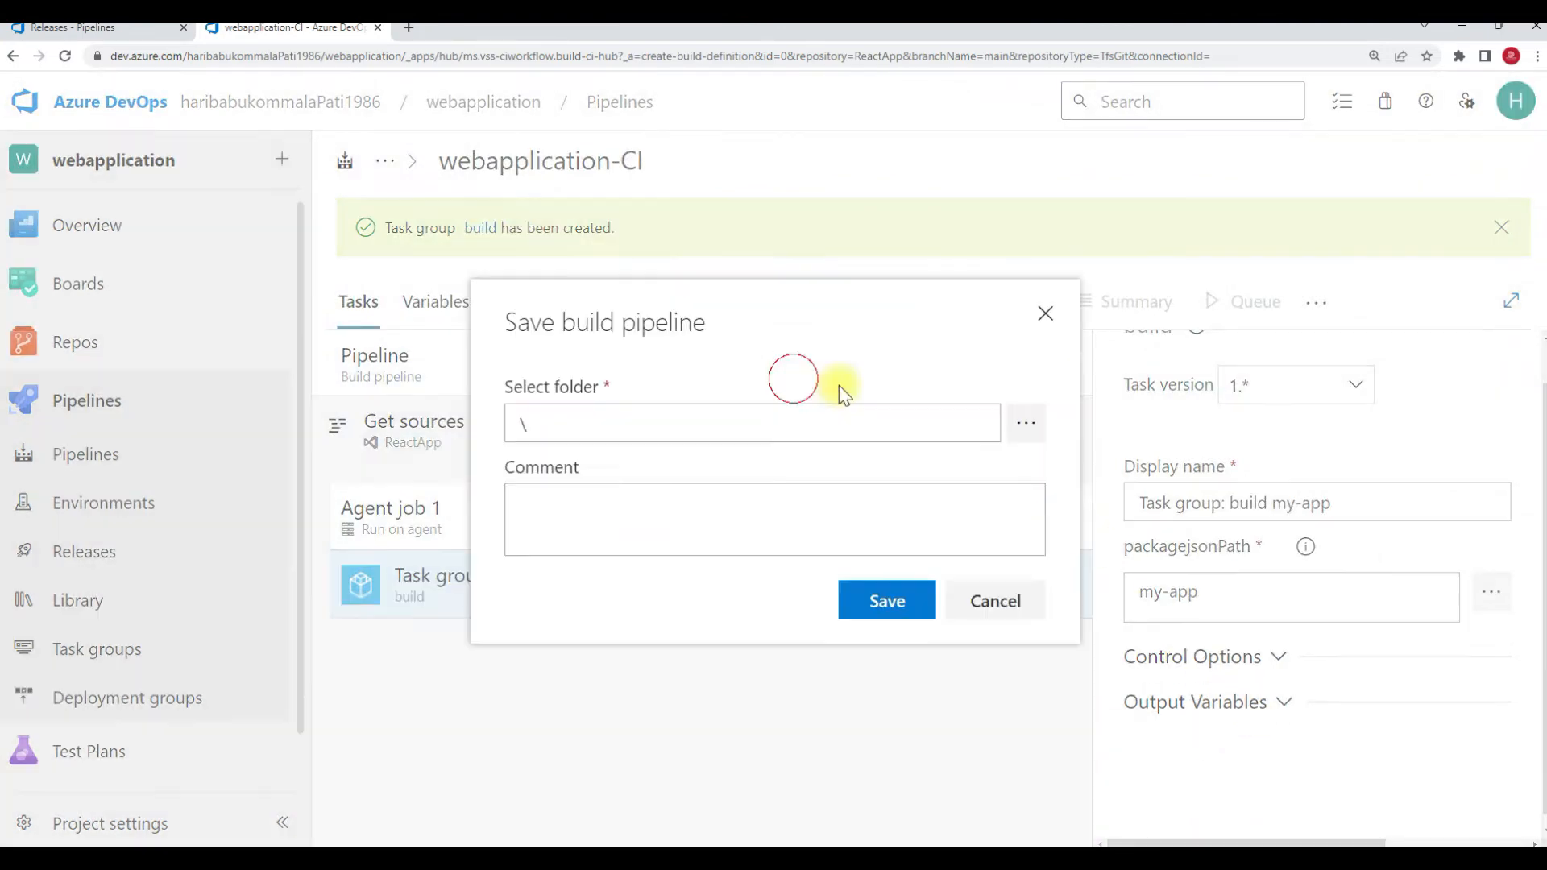
pyautogui.click(880, 598)
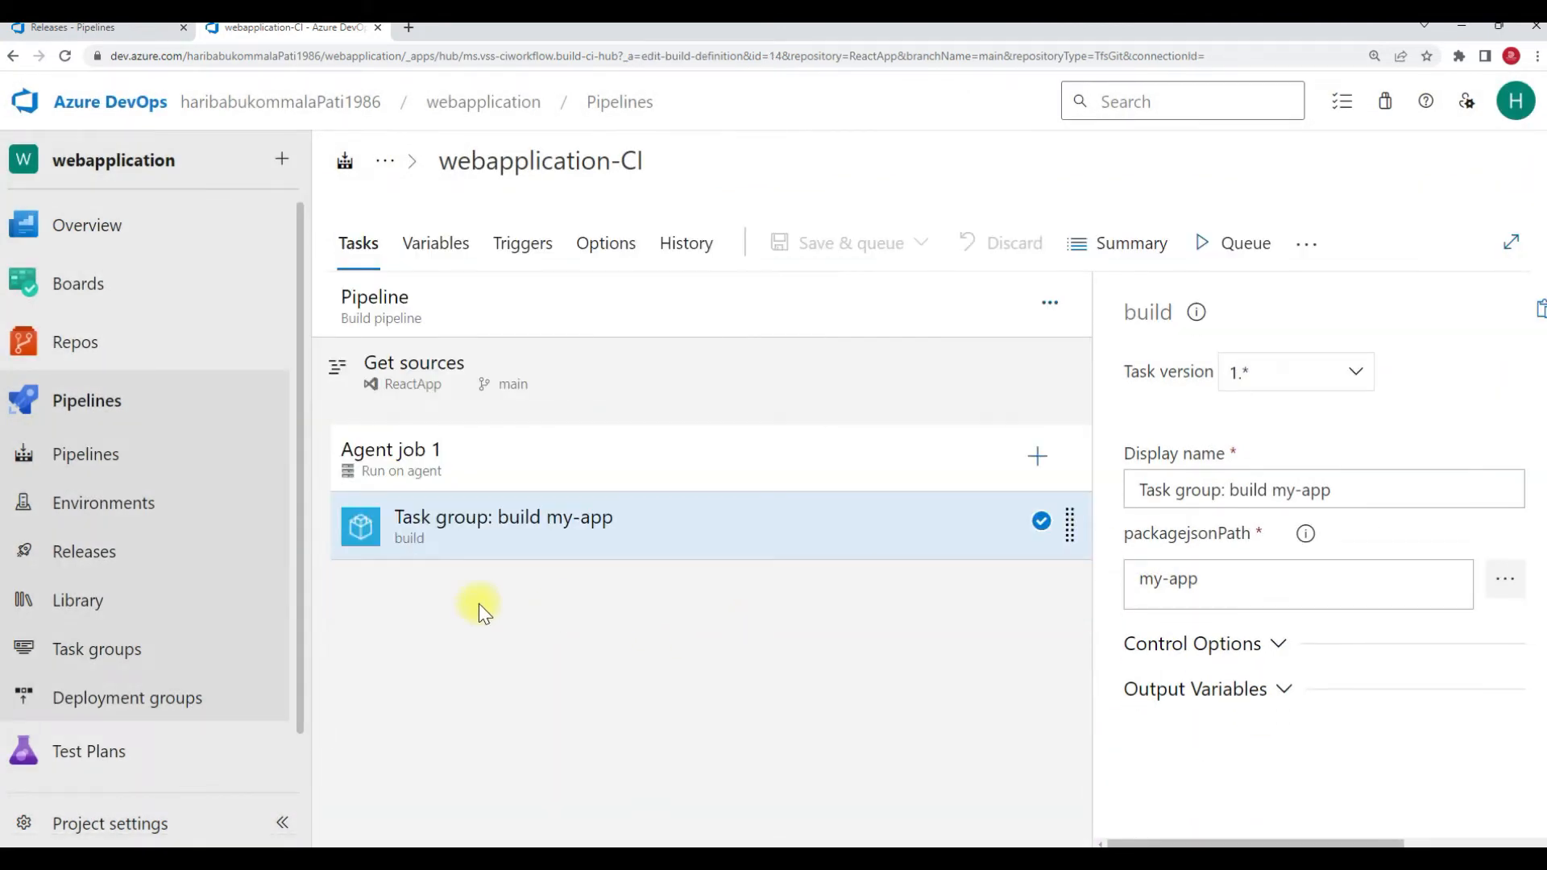
# - Open the build task group from the project's task groups and review its npm install and npm build tasks
pyautogui.click(93, 652)
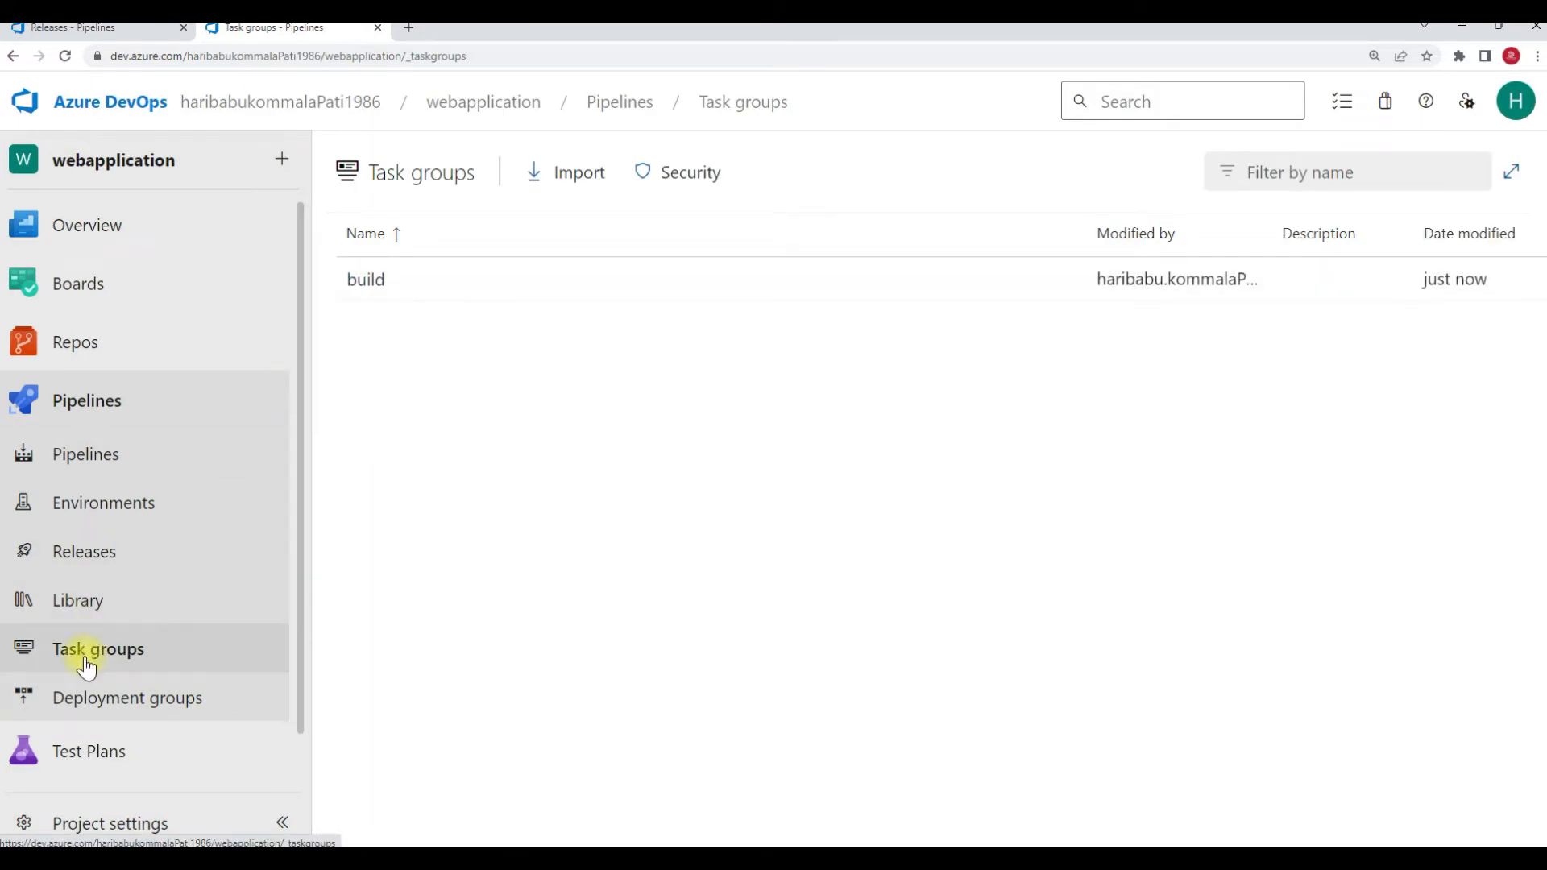
pyautogui.click(371, 283)
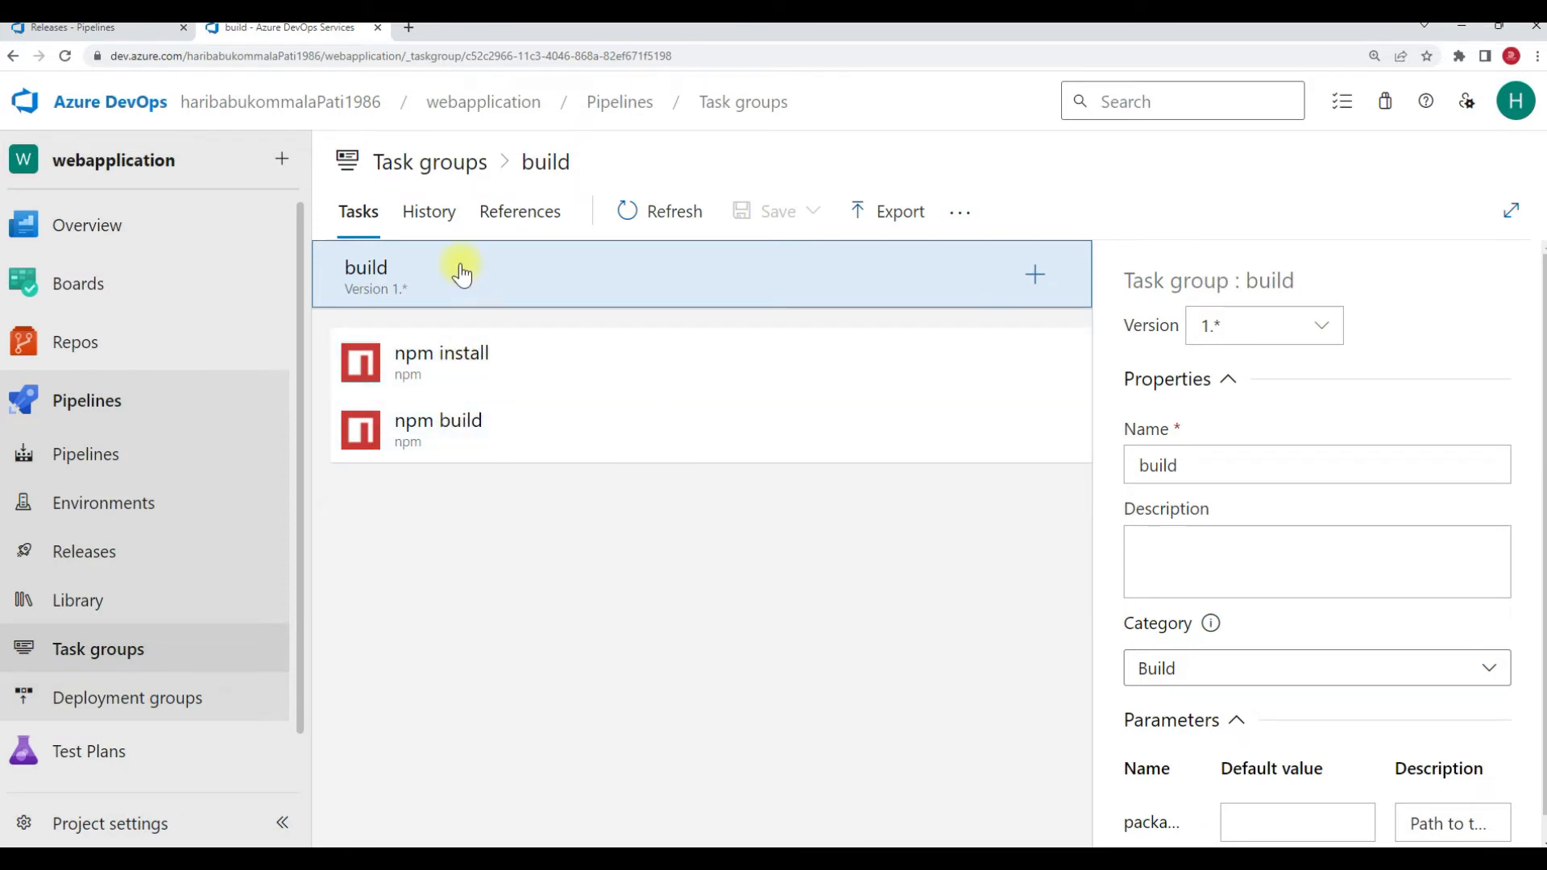
pyautogui.click(492, 380)
pyautogui.click(500, 427)
pyautogui.click(555, 362)
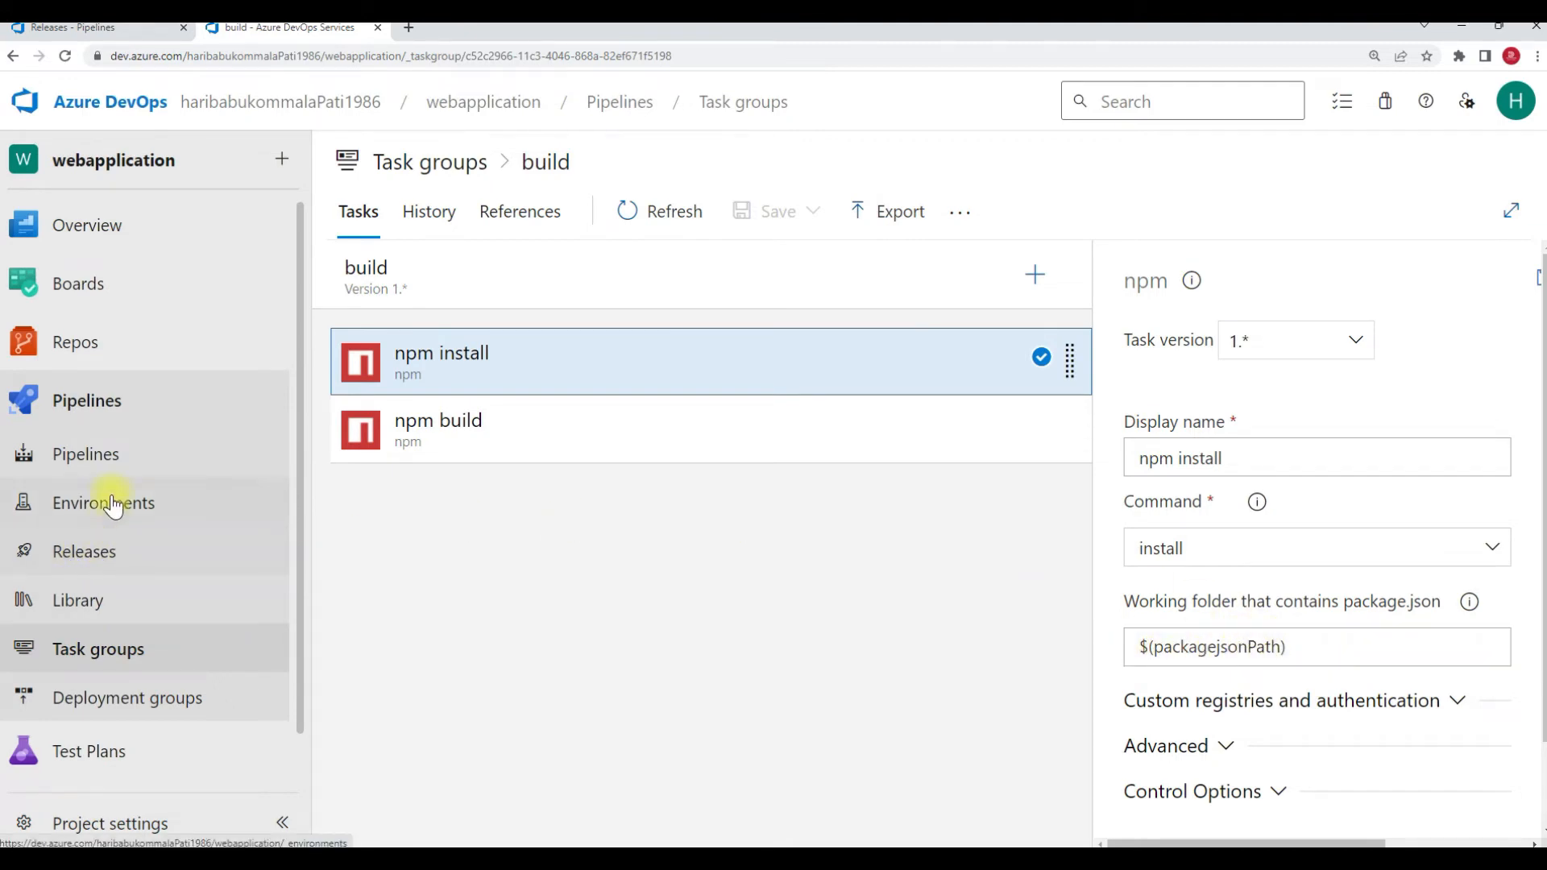
# - Open the webapplication-CI pipeline for editing and run it on the main branch with the Azure Pipelines pool and windows-2019 agent
pyautogui.click(105, 457)
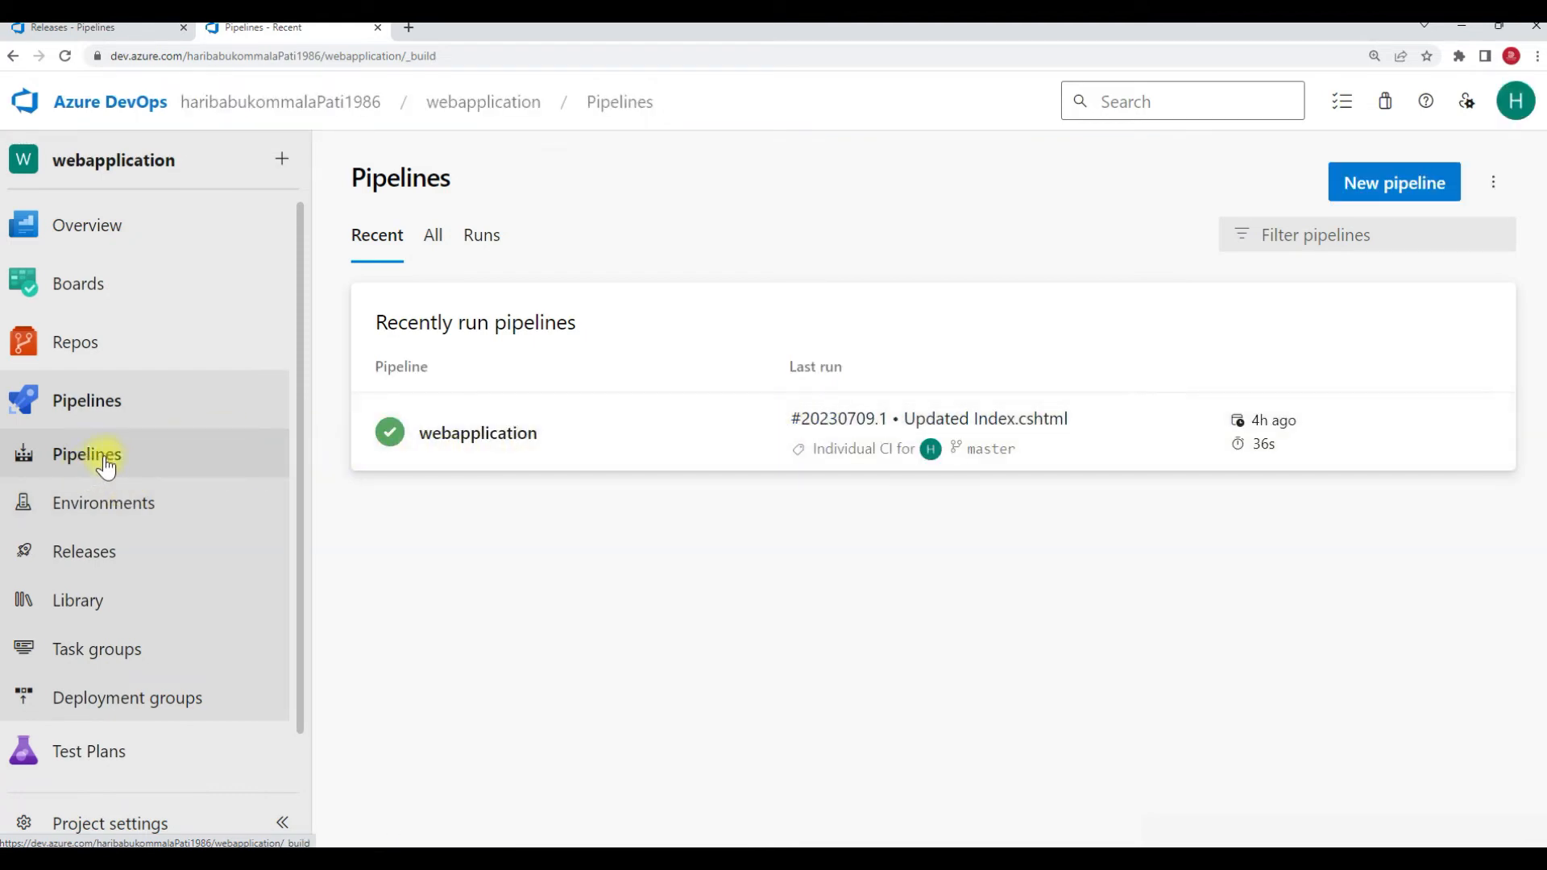
pyautogui.click(429, 240)
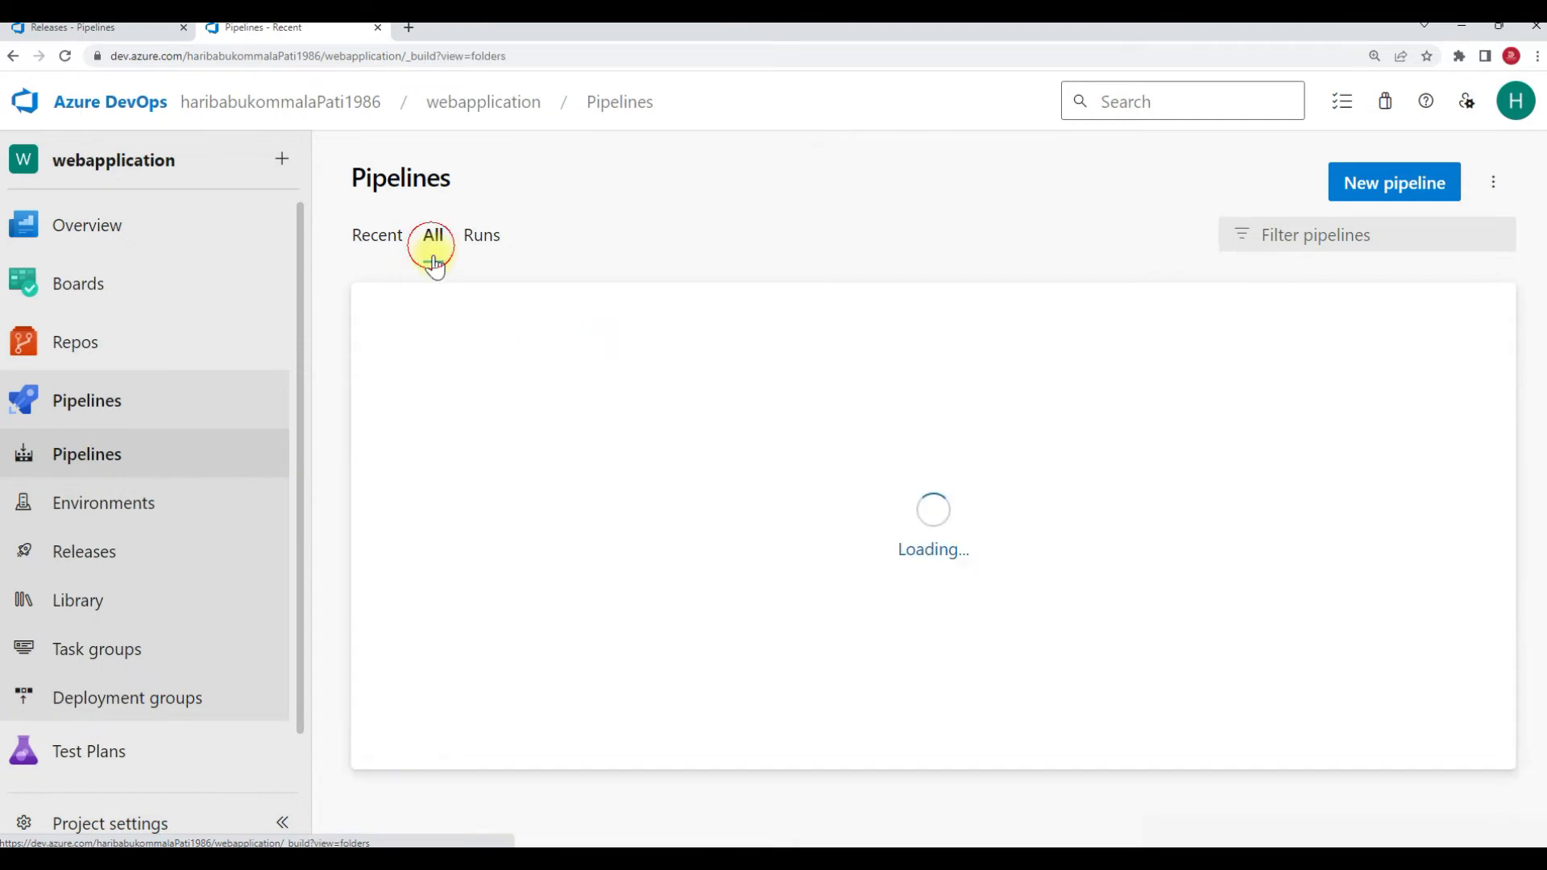
pyautogui.click(518, 426)
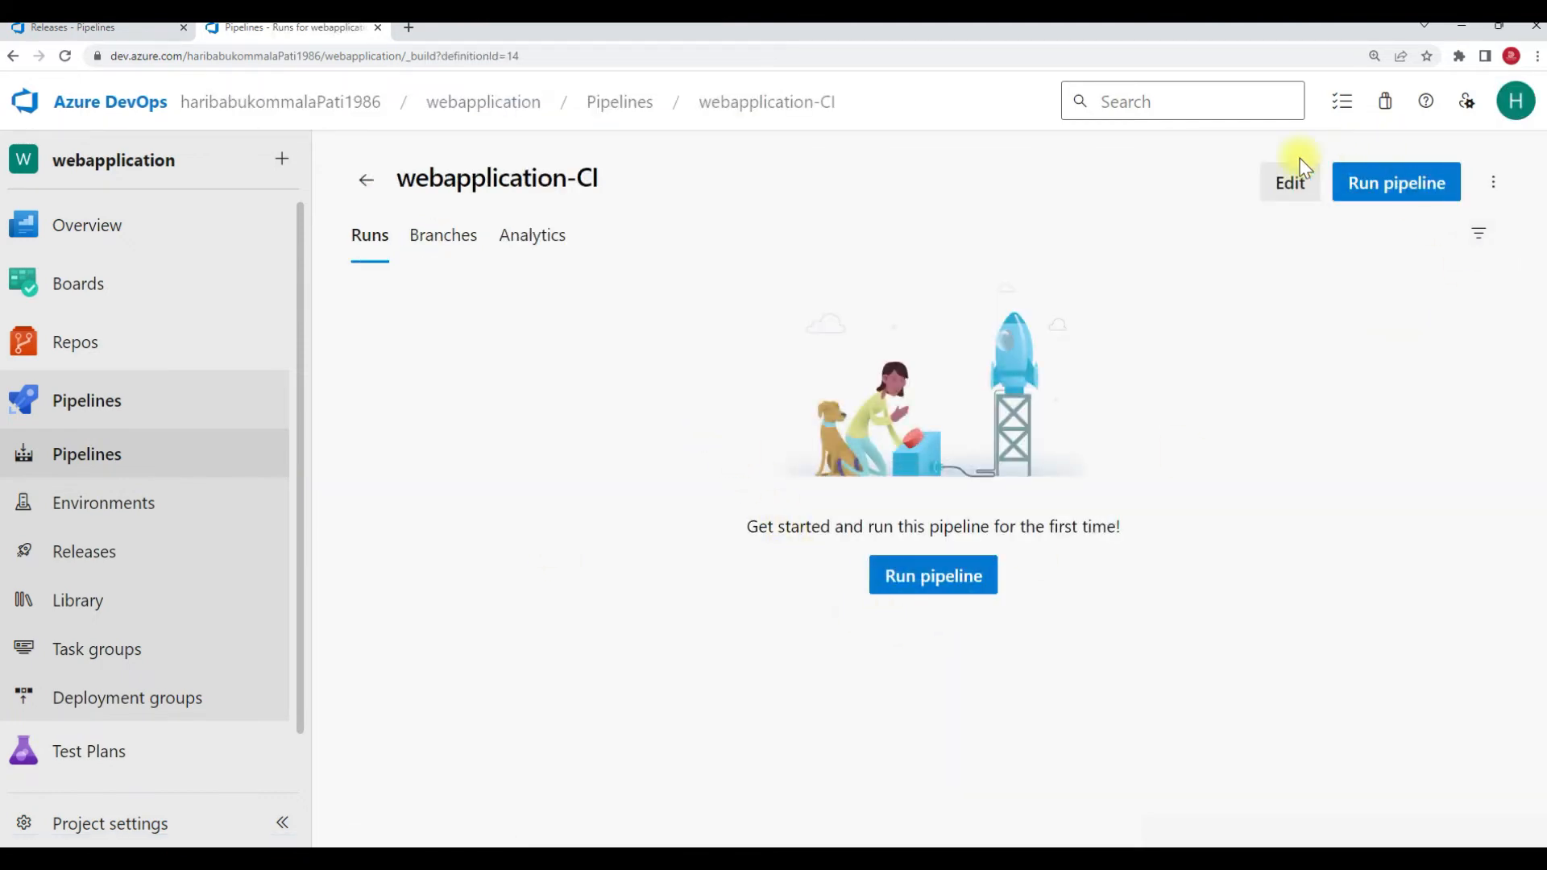
pyautogui.click(1291, 181)
pyautogui.click(1291, 187)
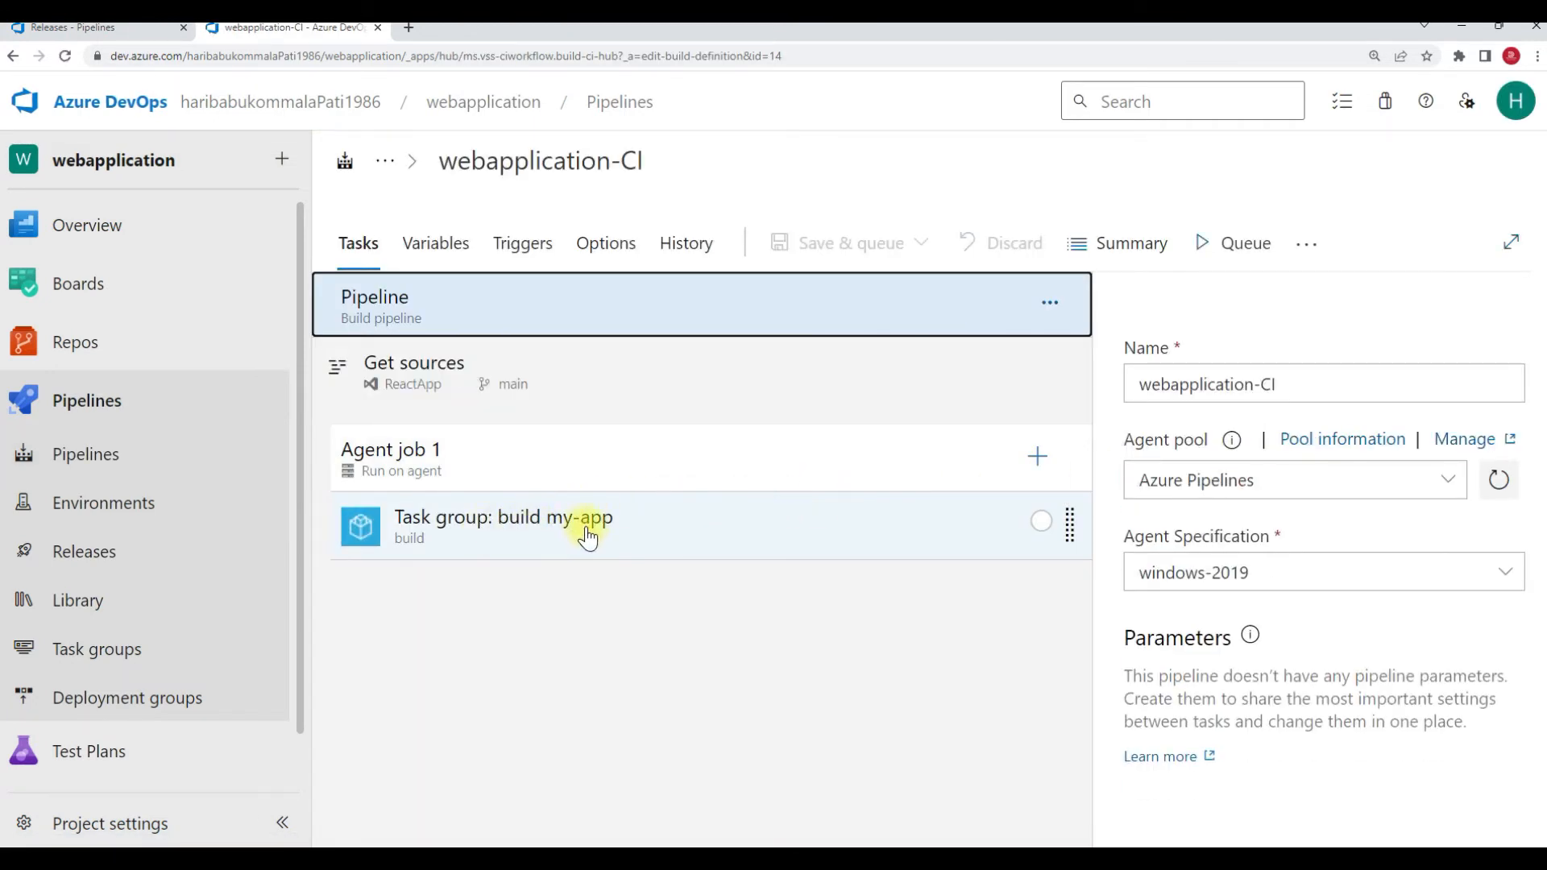
pyautogui.click(536, 518)
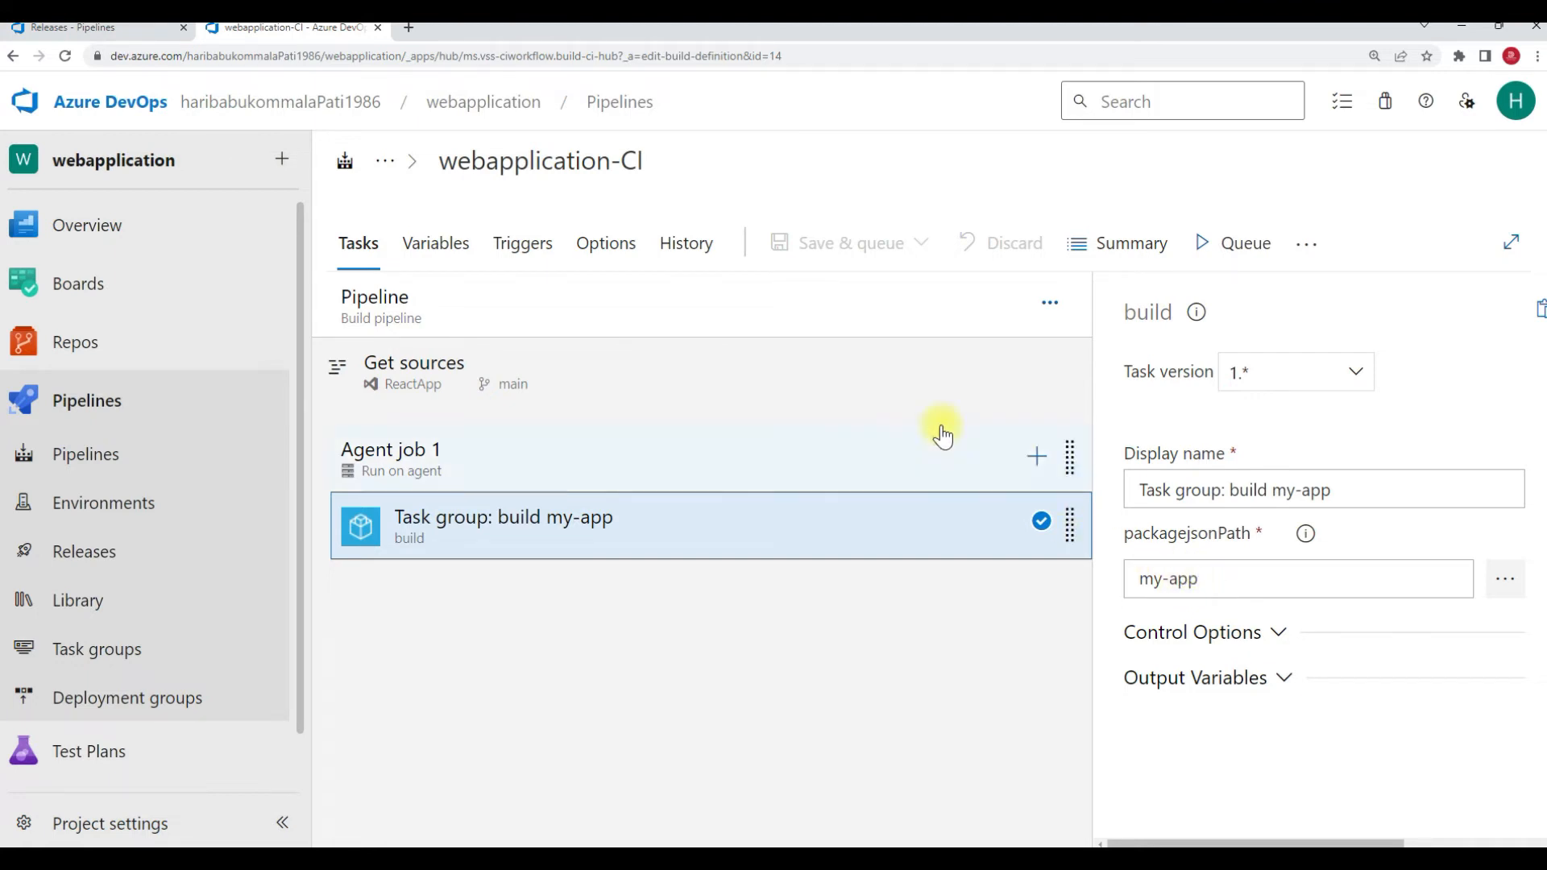
pyautogui.click(1241, 246)
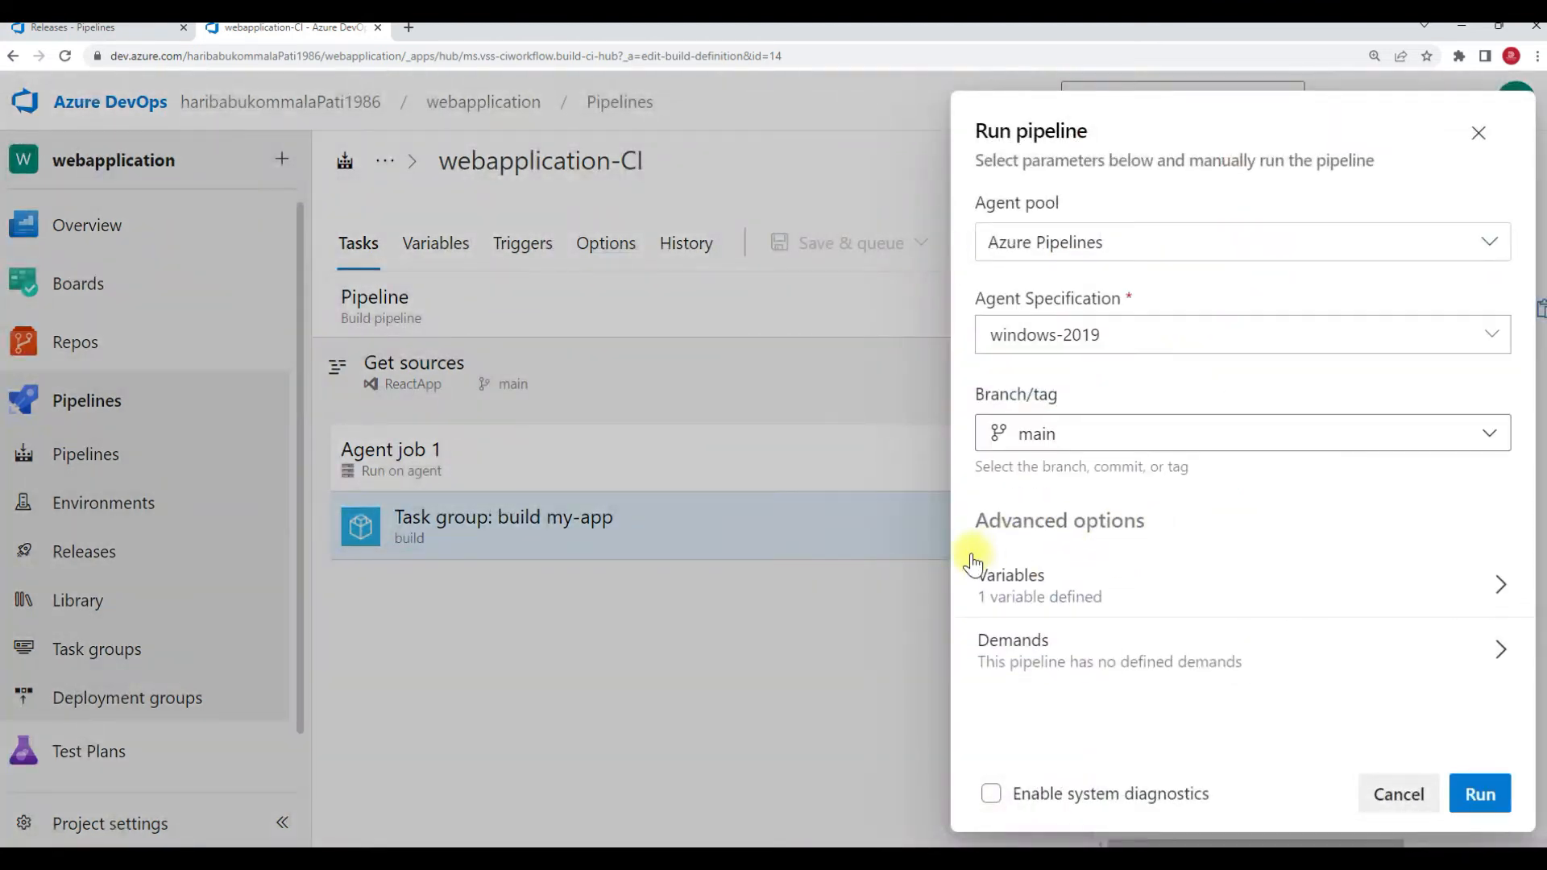
pyautogui.click(1480, 794)
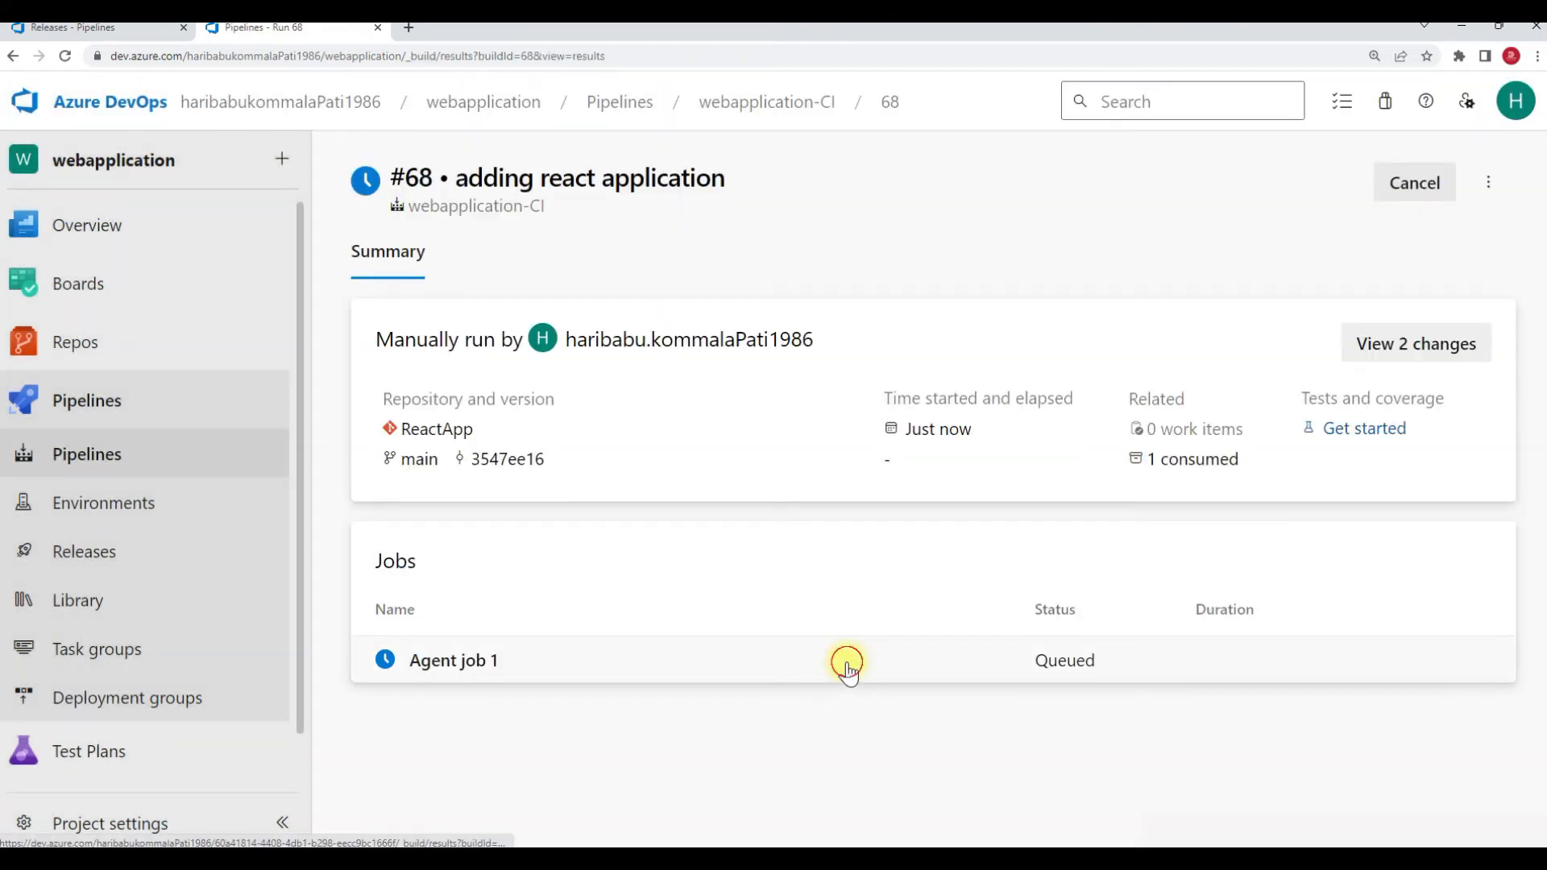
# - Examine the log of Agent job 1 and the run history of webapplication-CI
pyautogui.click(1089, 677)
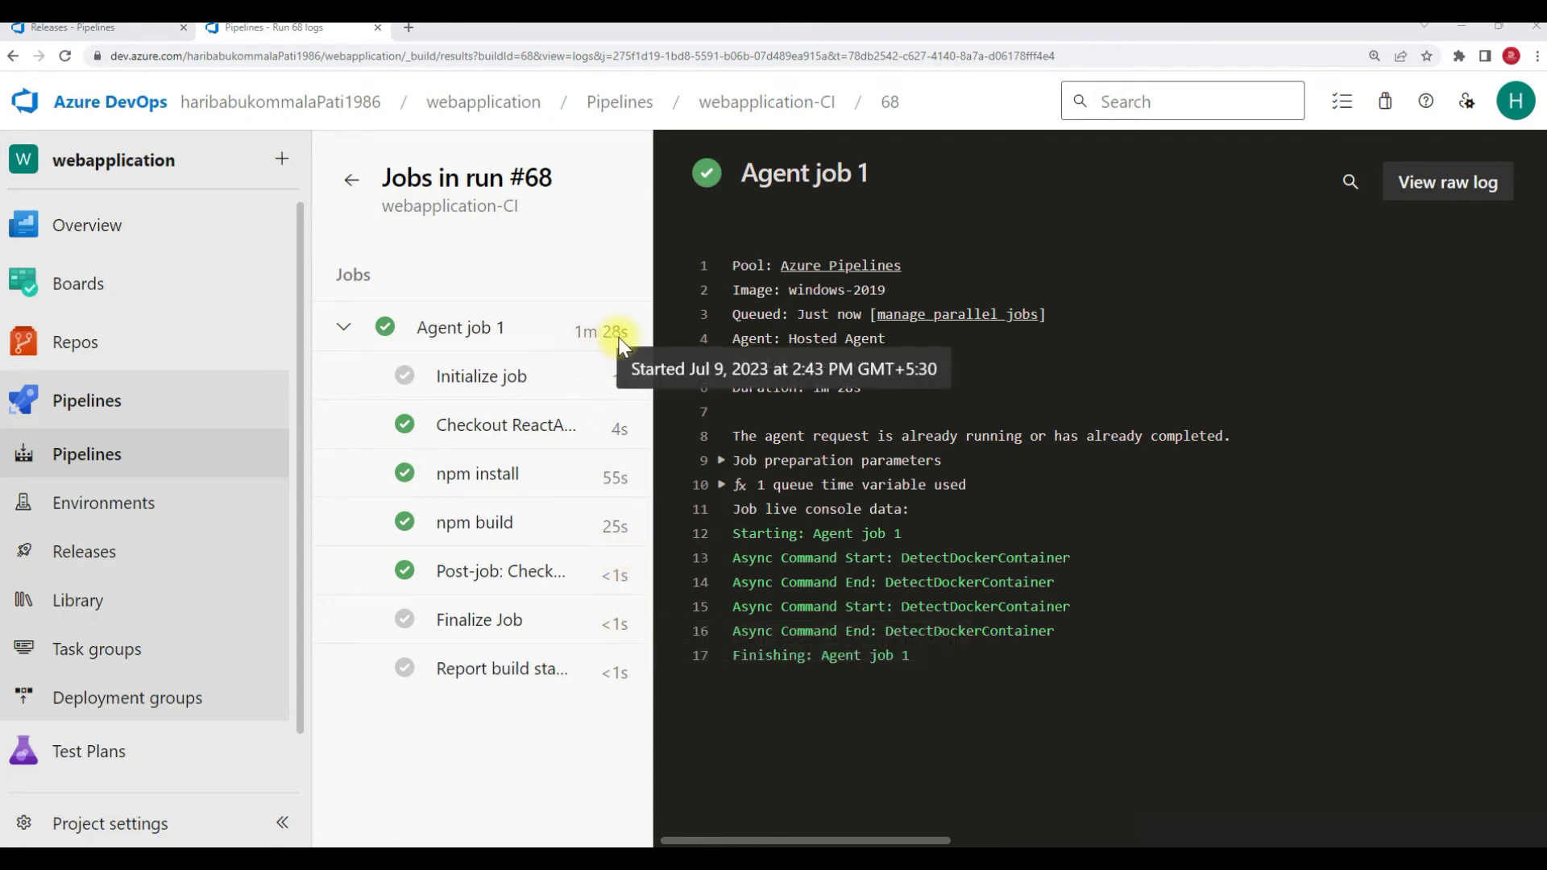
pyautogui.click(351, 179)
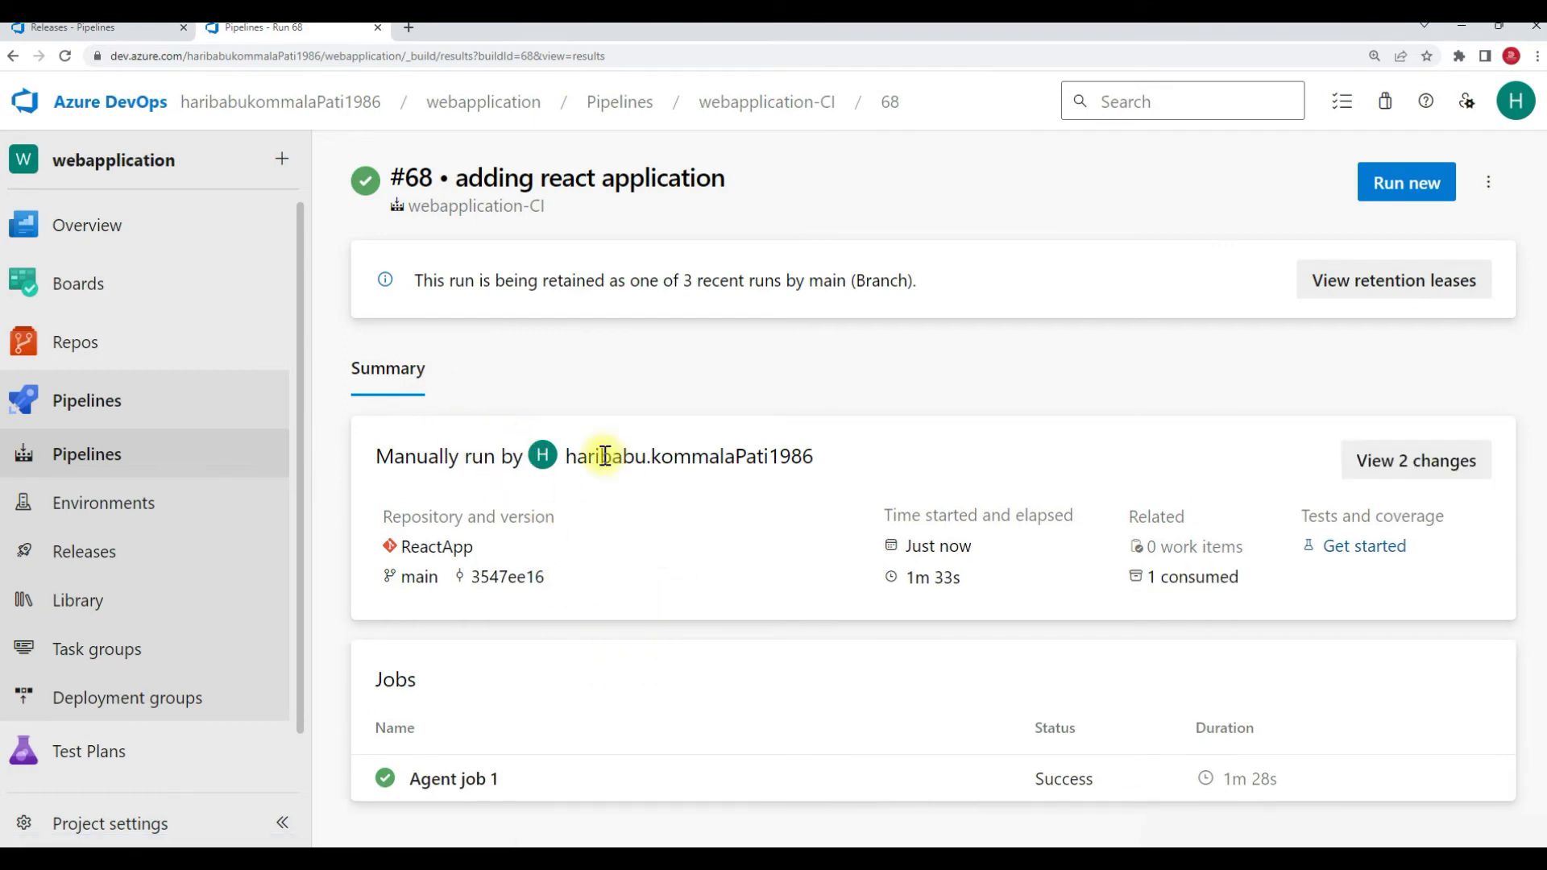
pyautogui.click(103, 454)
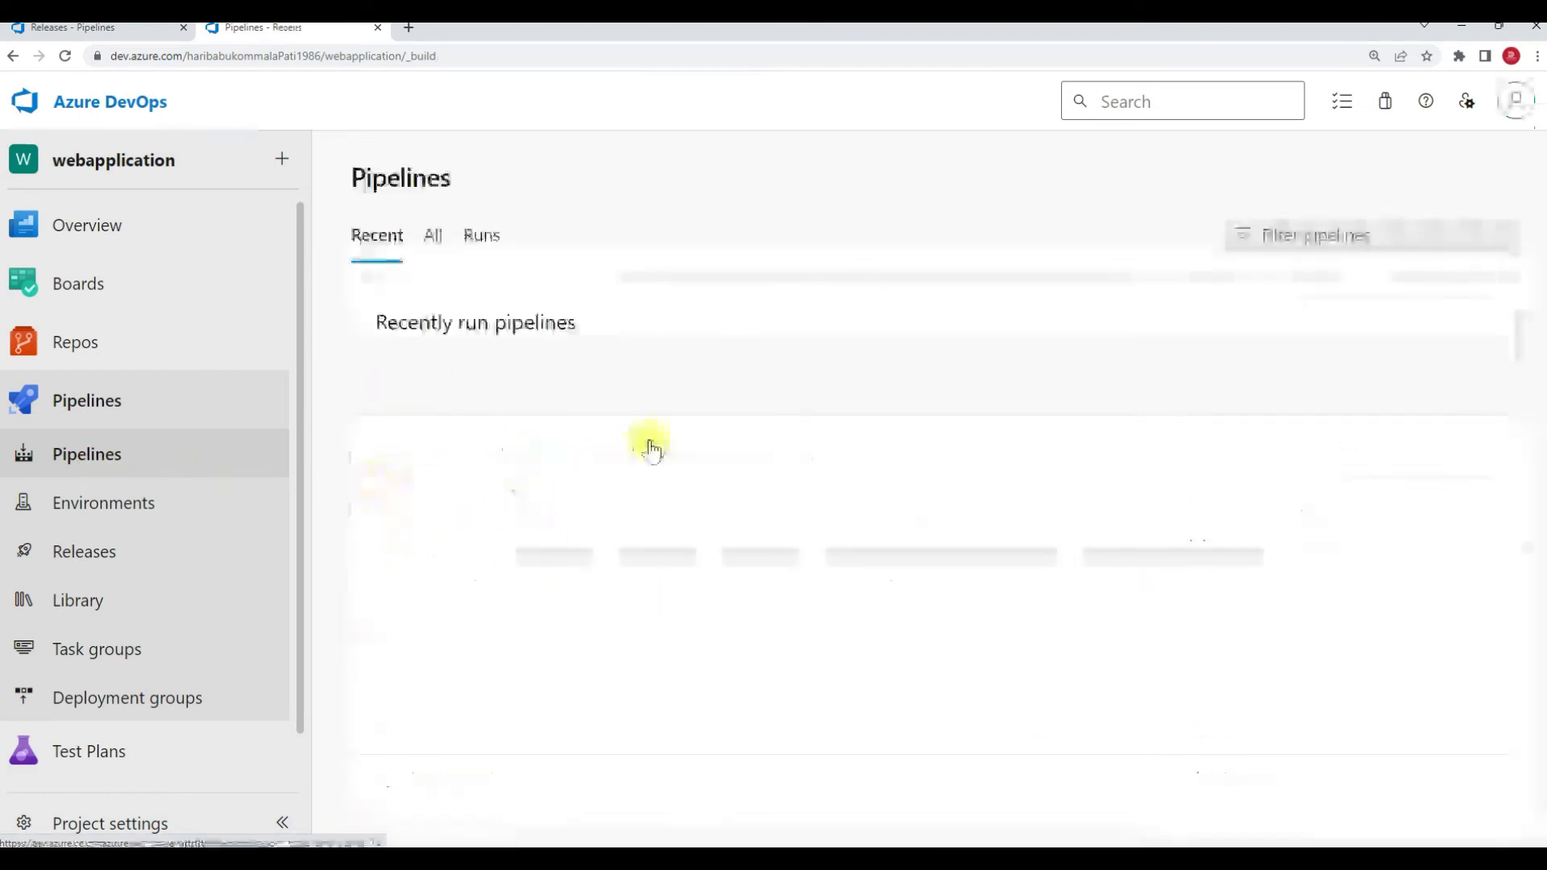
pyautogui.click(661, 449)
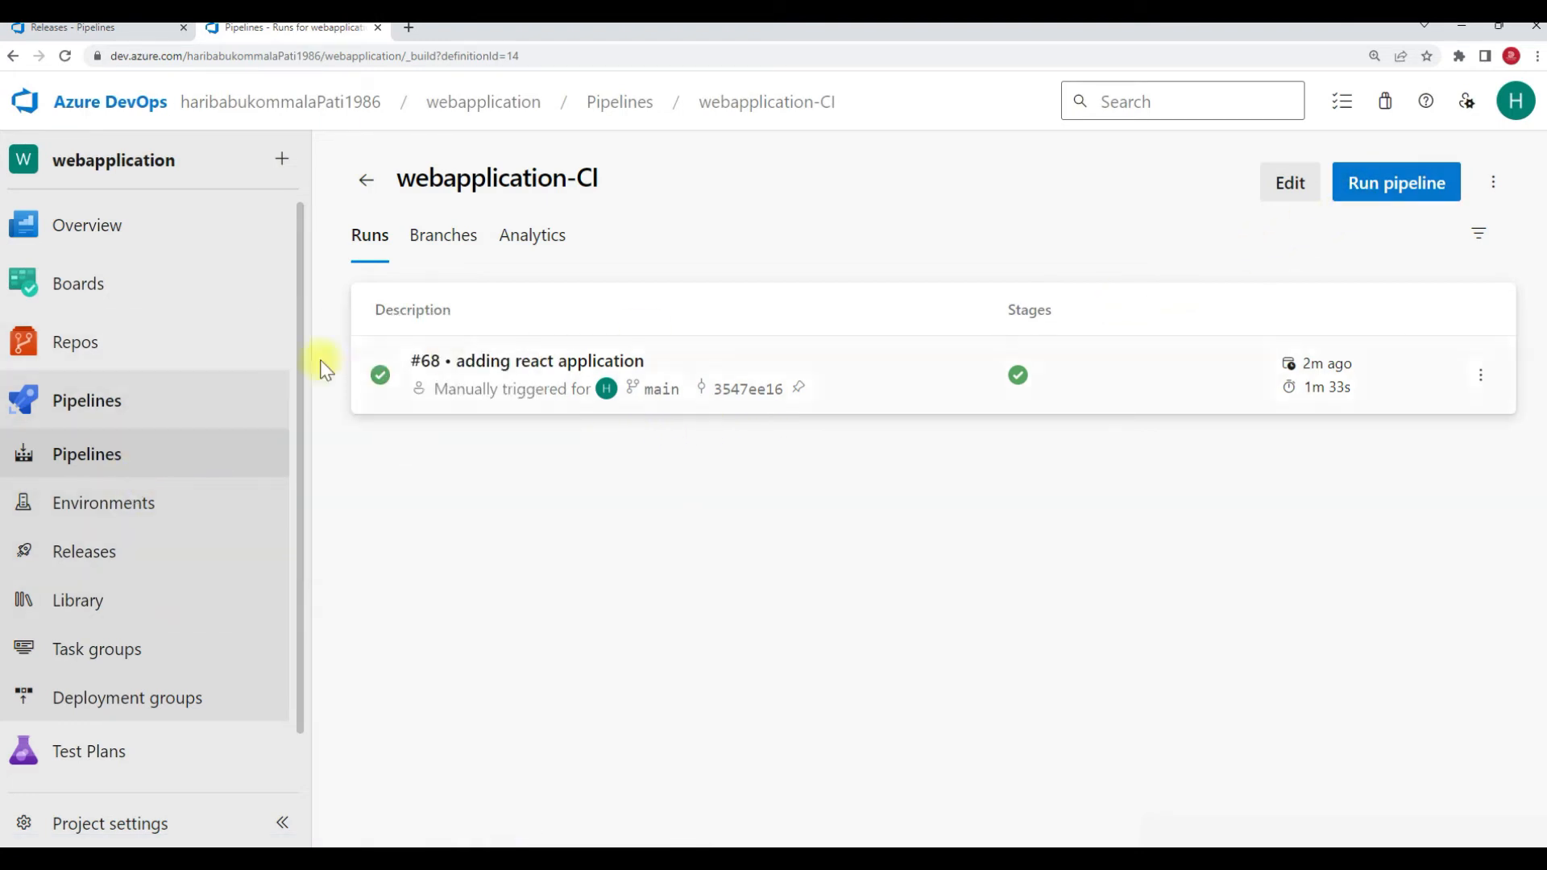
# - Start a new classic pipeline with the Azure Repos Git repository ReactApp2 and its main branch as source
pyautogui.click(97, 453)
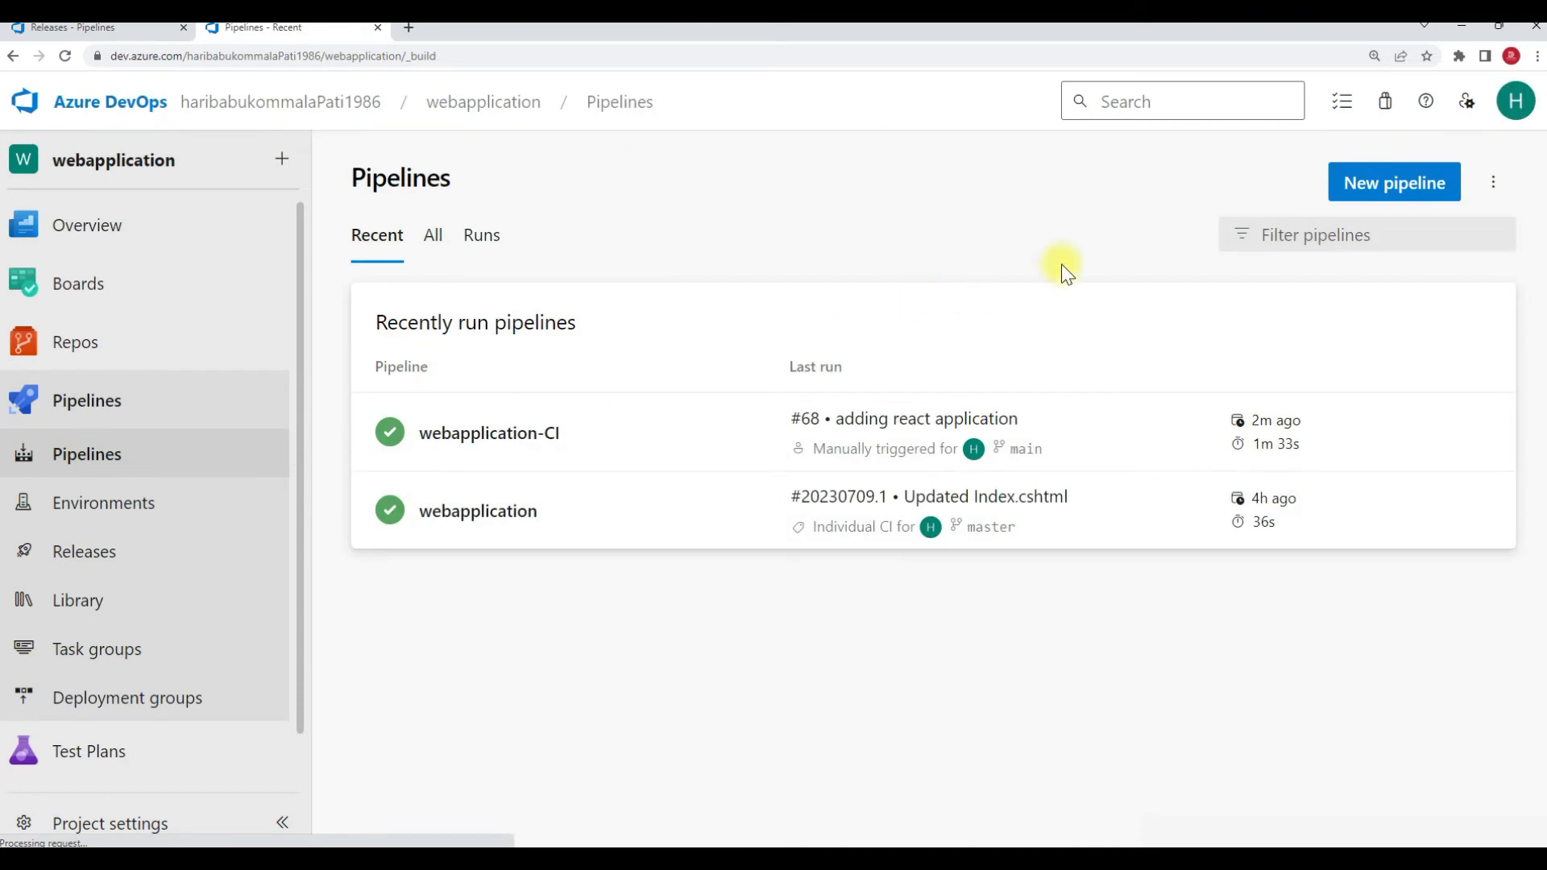
pyautogui.click(1363, 183)
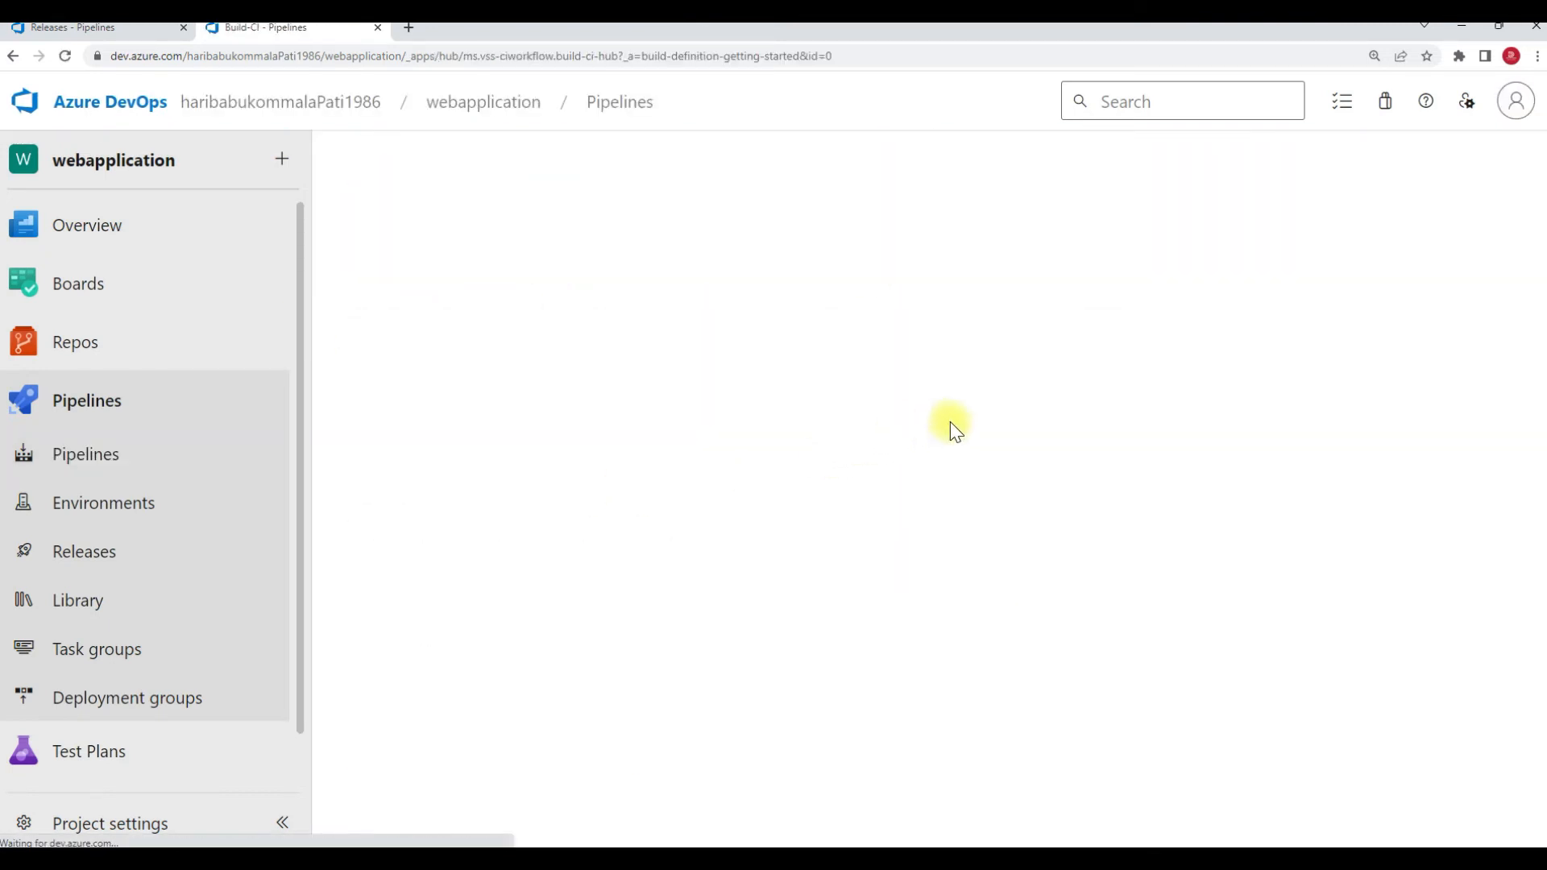
pyautogui.scroll(-1, 973, 610)
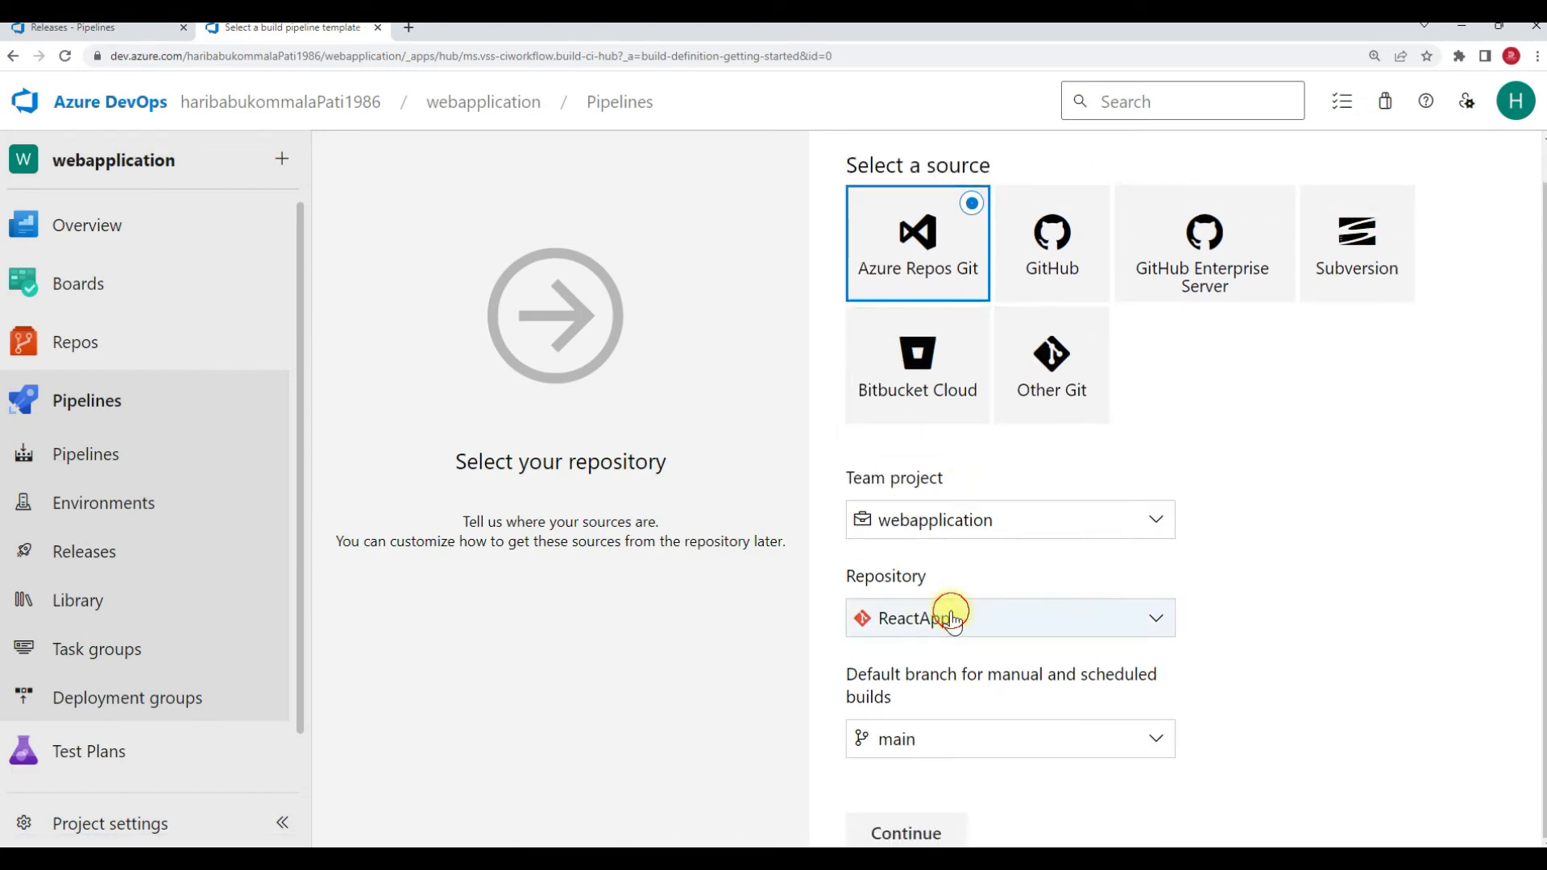
pyautogui.click(950, 618)
pyautogui.click(892, 785)
pyautogui.click(906, 833)
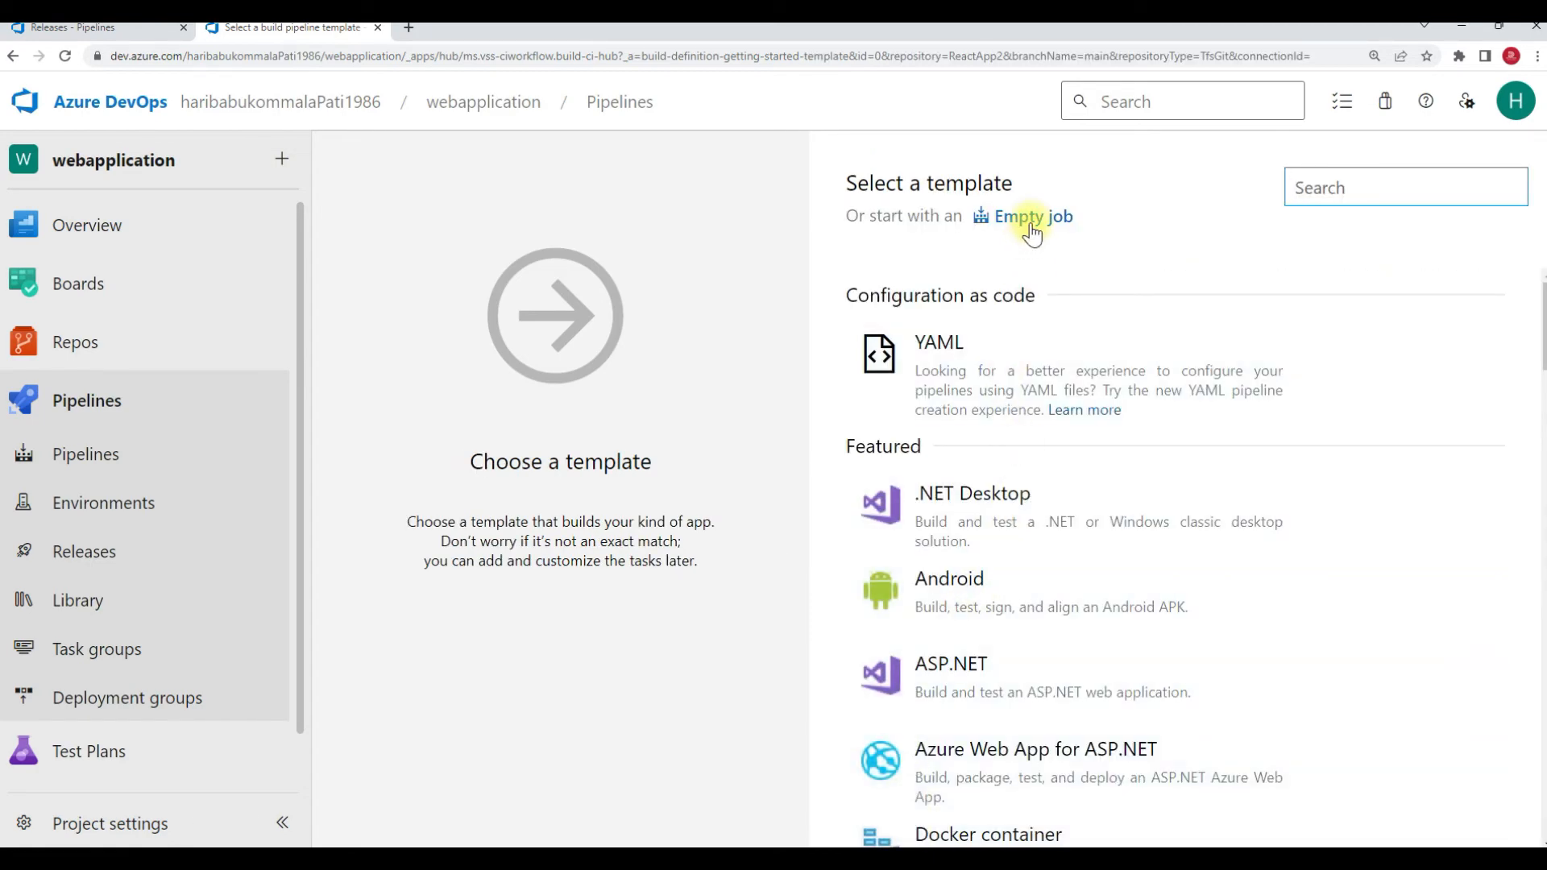
# - Start the pipeline from an empty job and add the build task group from the Build category to Agent job 1
pyautogui.click(1031, 233)
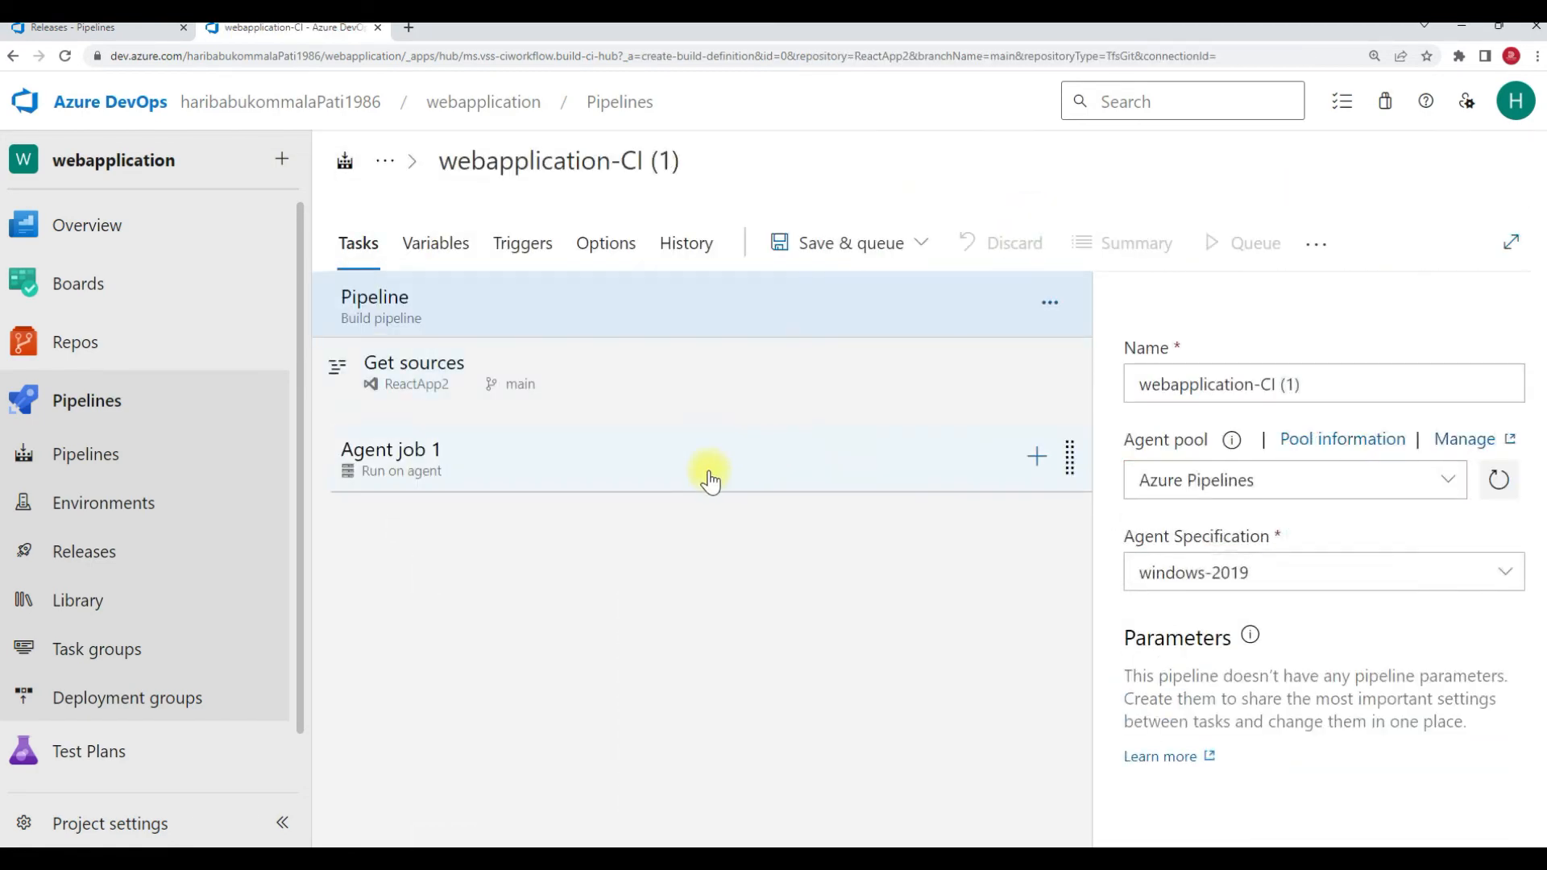
pyautogui.click(1046, 468)
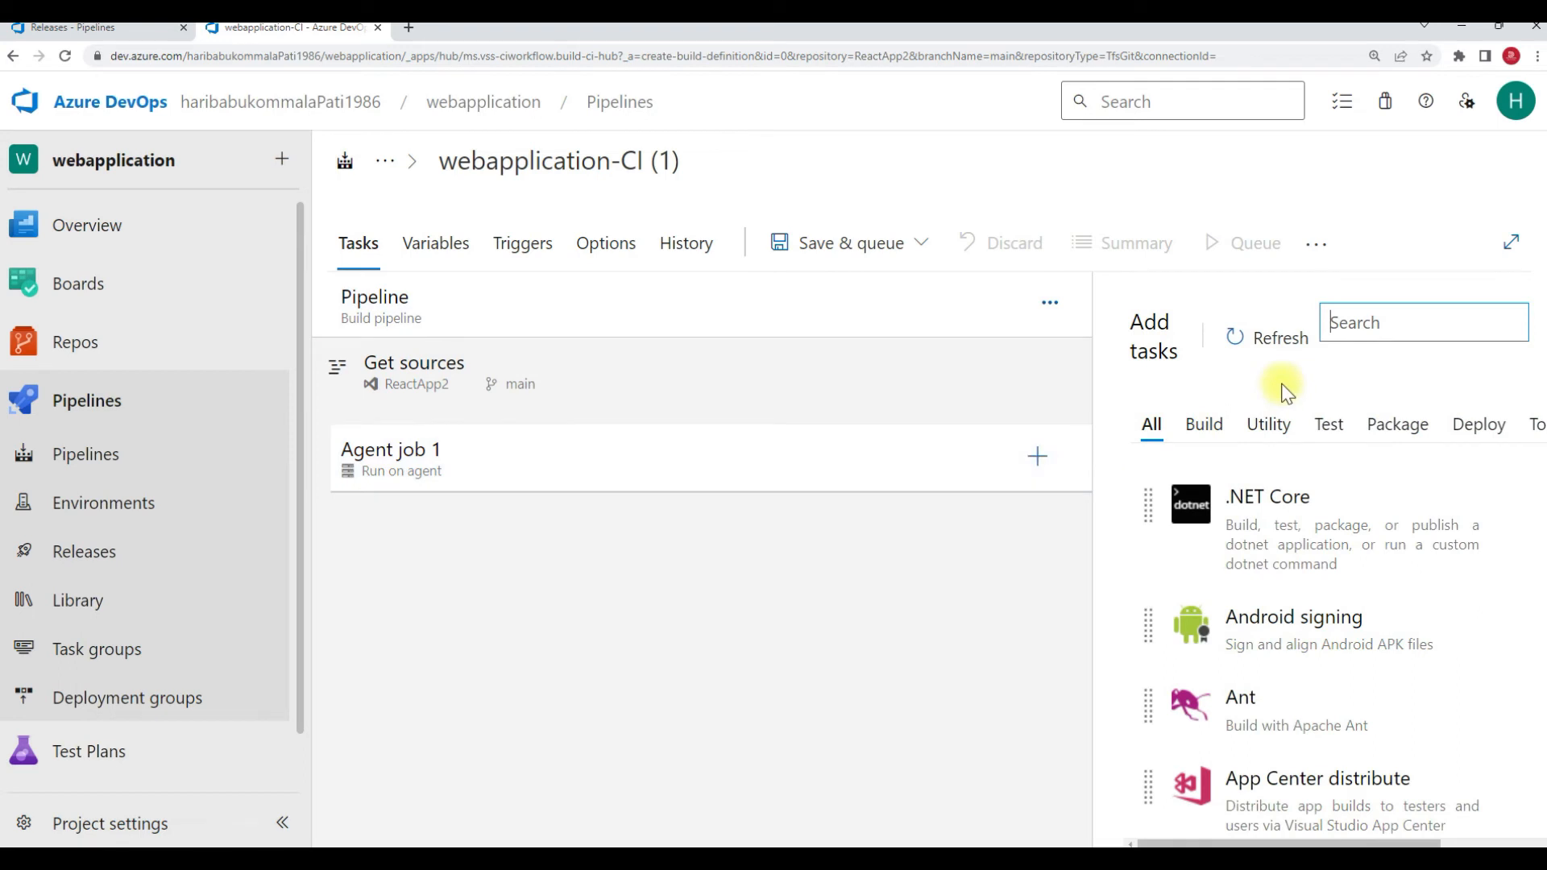
pyautogui.click(1531, 431)
pyautogui.click(1477, 425)
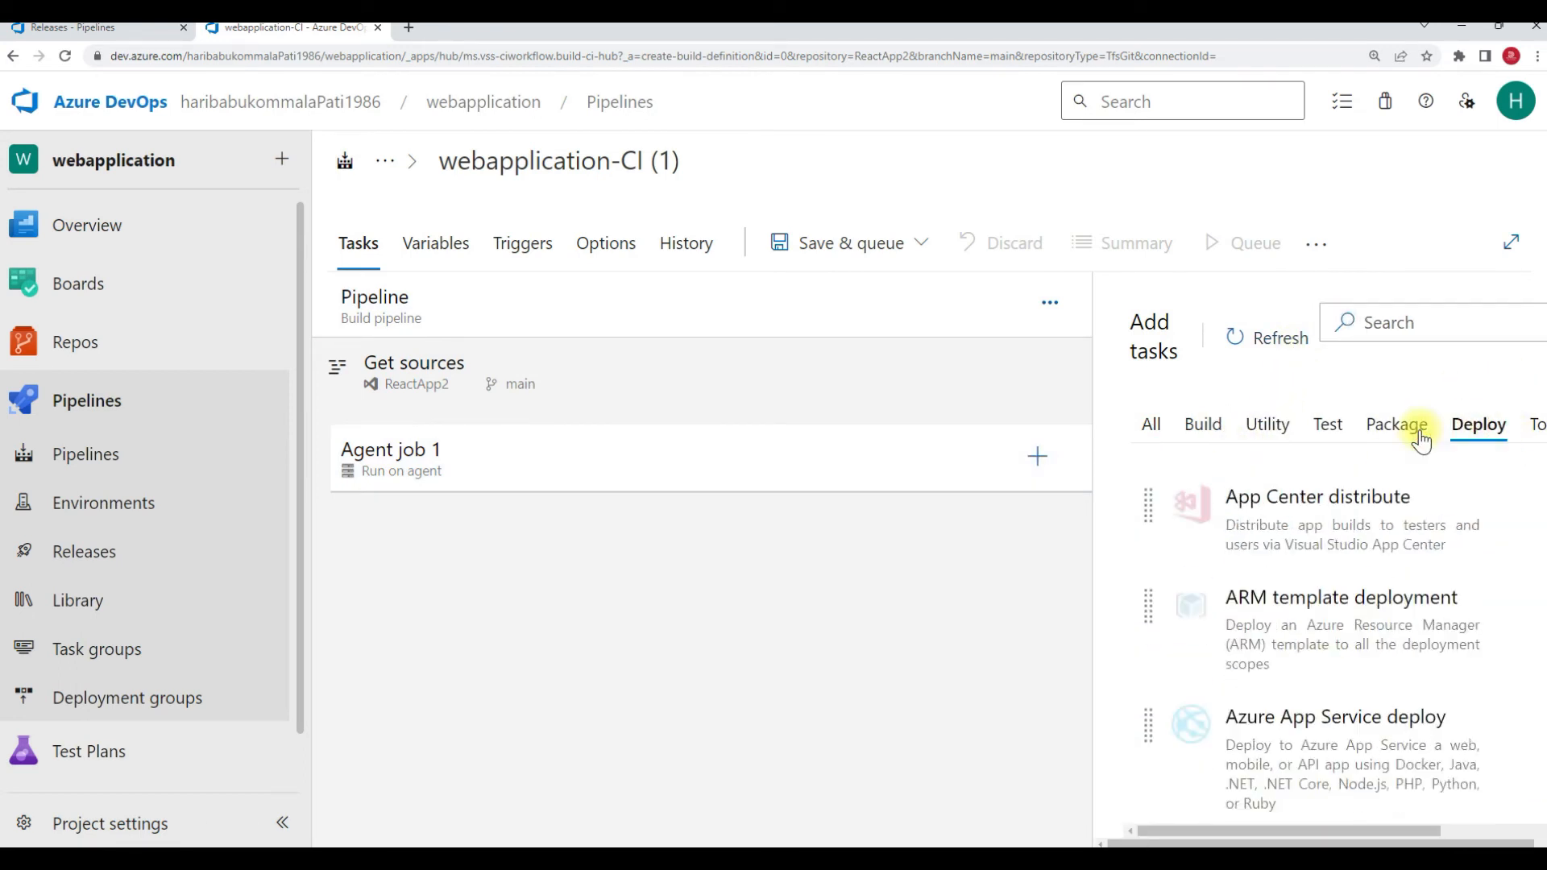
pyautogui.click(1203, 425)
pyautogui.scroll(-3, 1322, 483)
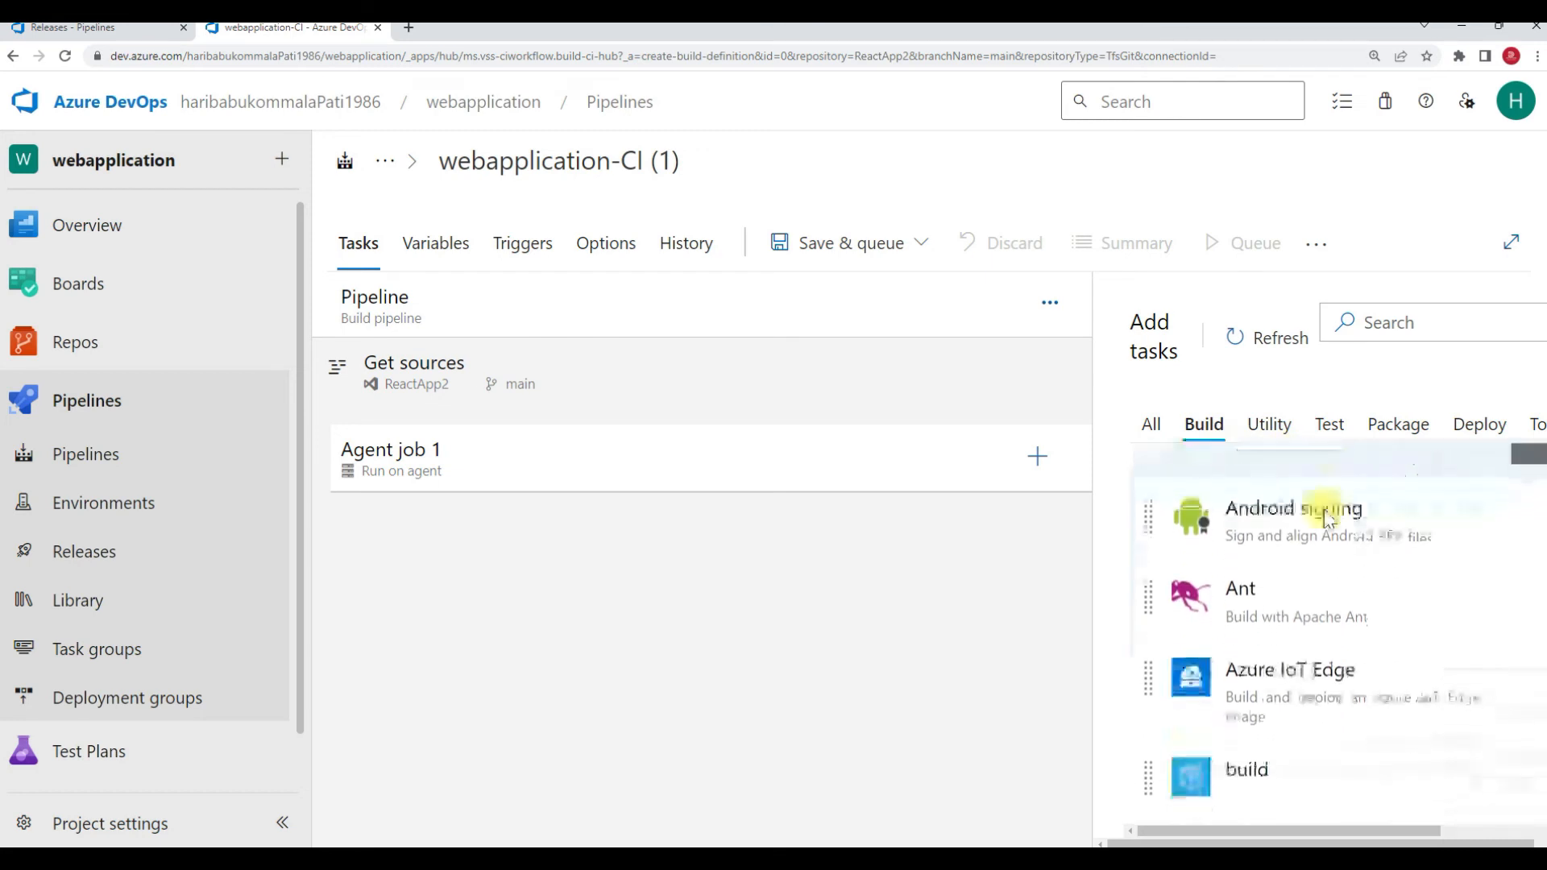
pyautogui.scroll(3, 1354, 456)
pyautogui.scroll(-3, 1350, 463)
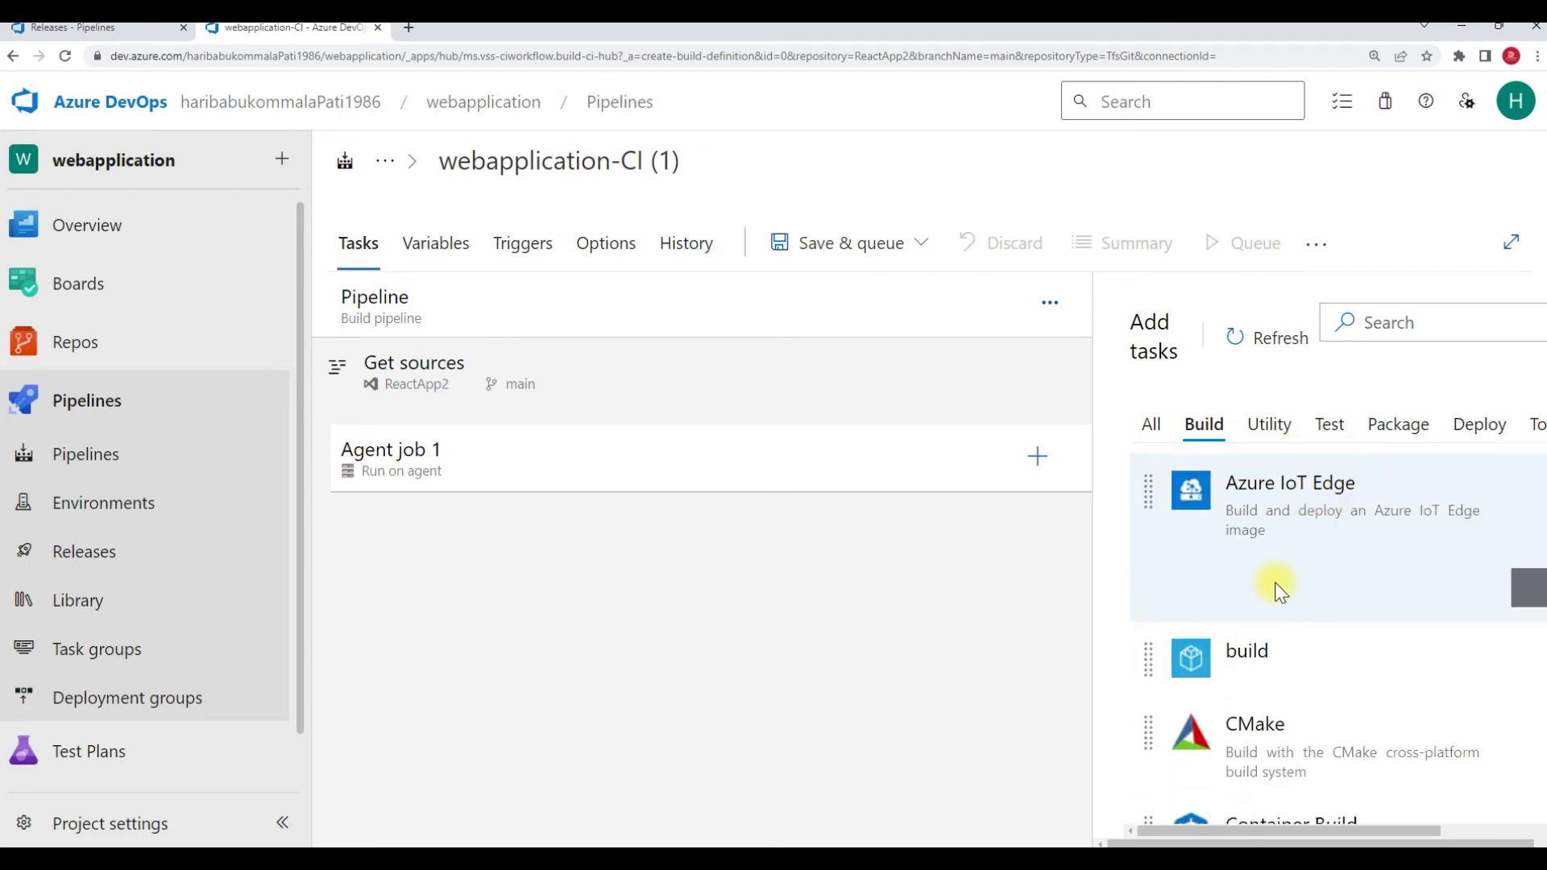
pyautogui.click(1257, 654)
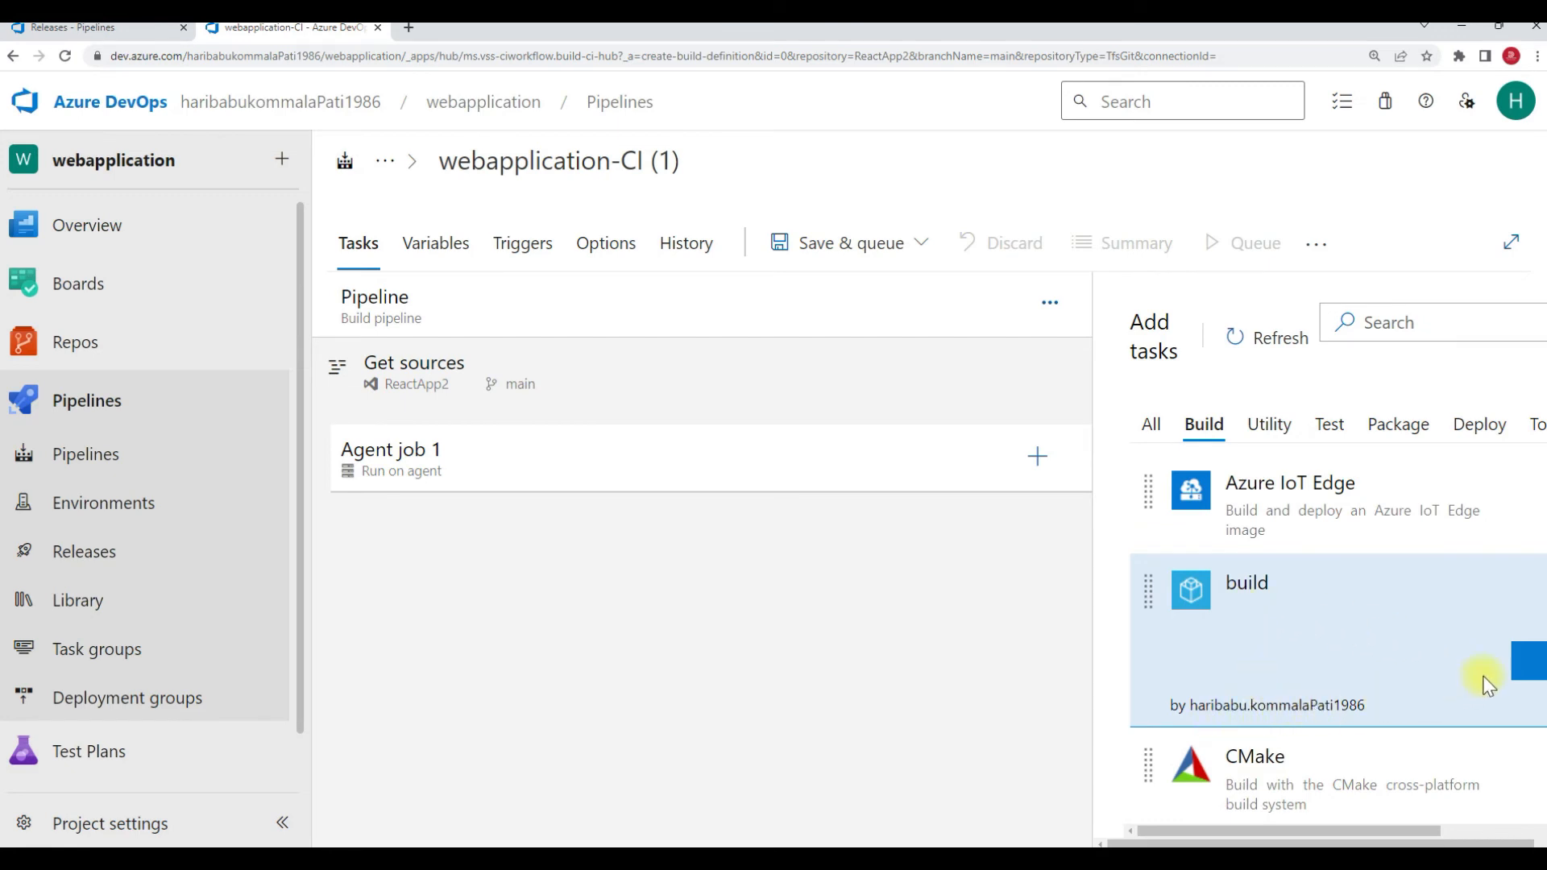
pyautogui.click(1526, 661)
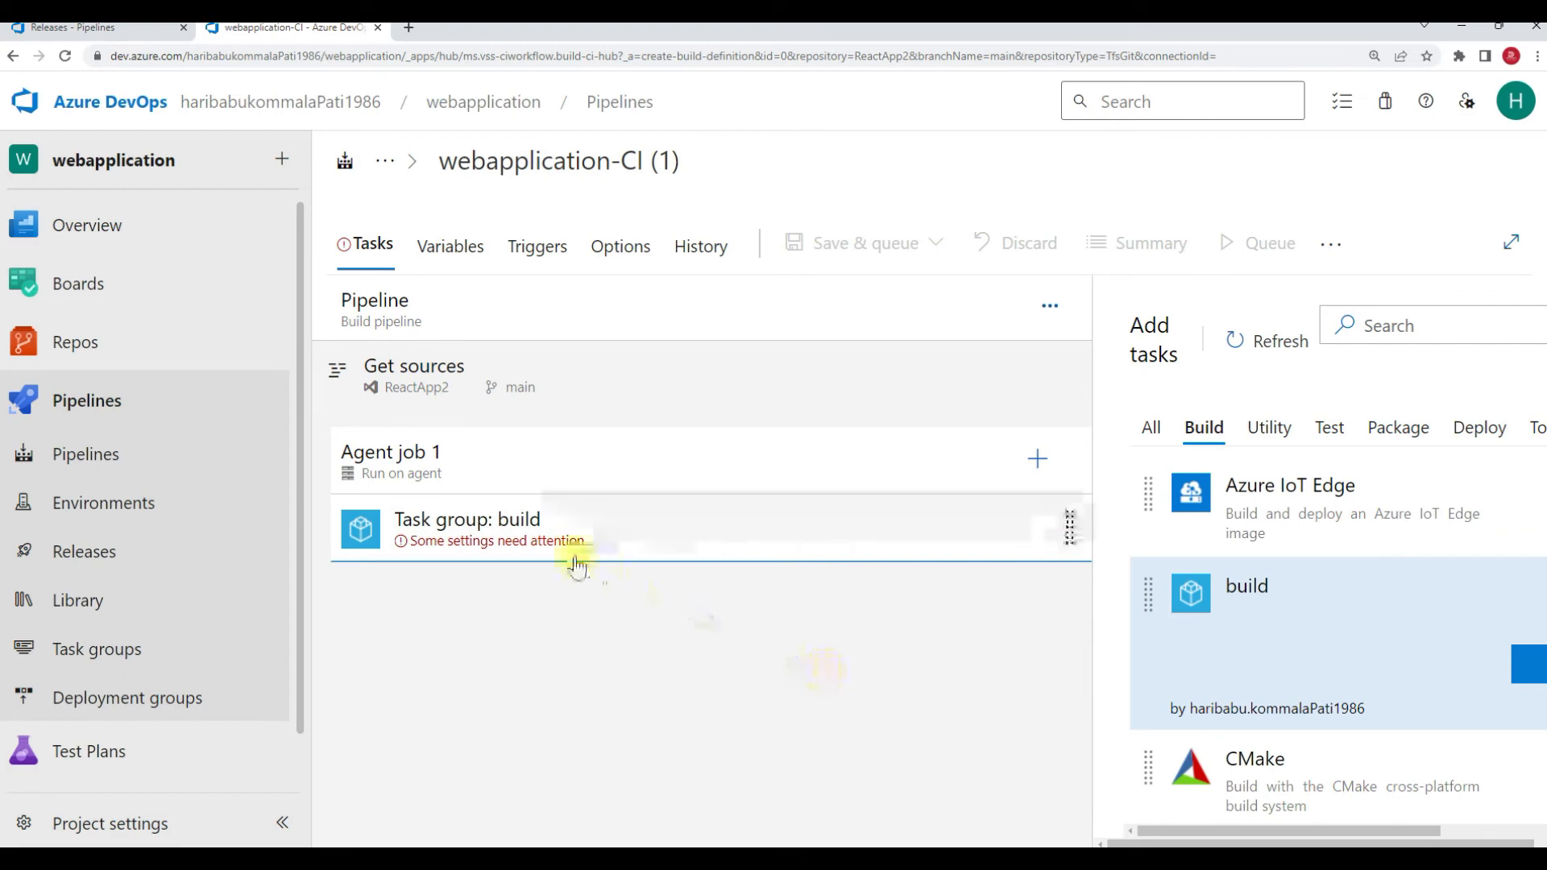
# - Set the build task group's packagejsonPath to the my-app2 folder of the ReactApp2 repository
pyautogui.click(487, 546)
pyautogui.click(1232, 584)
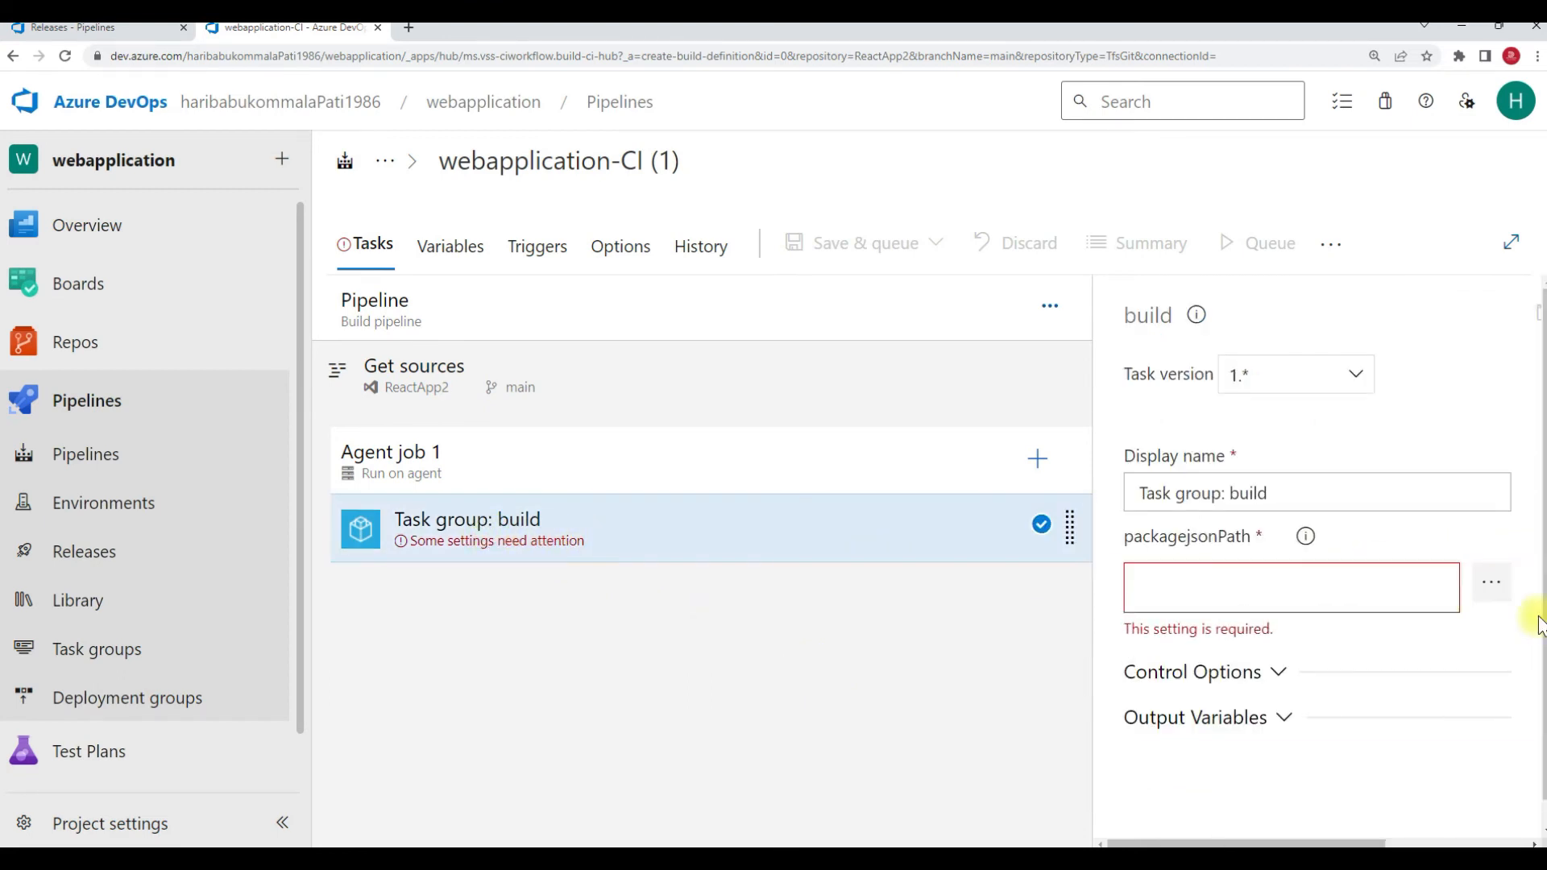
pyautogui.click(1489, 590)
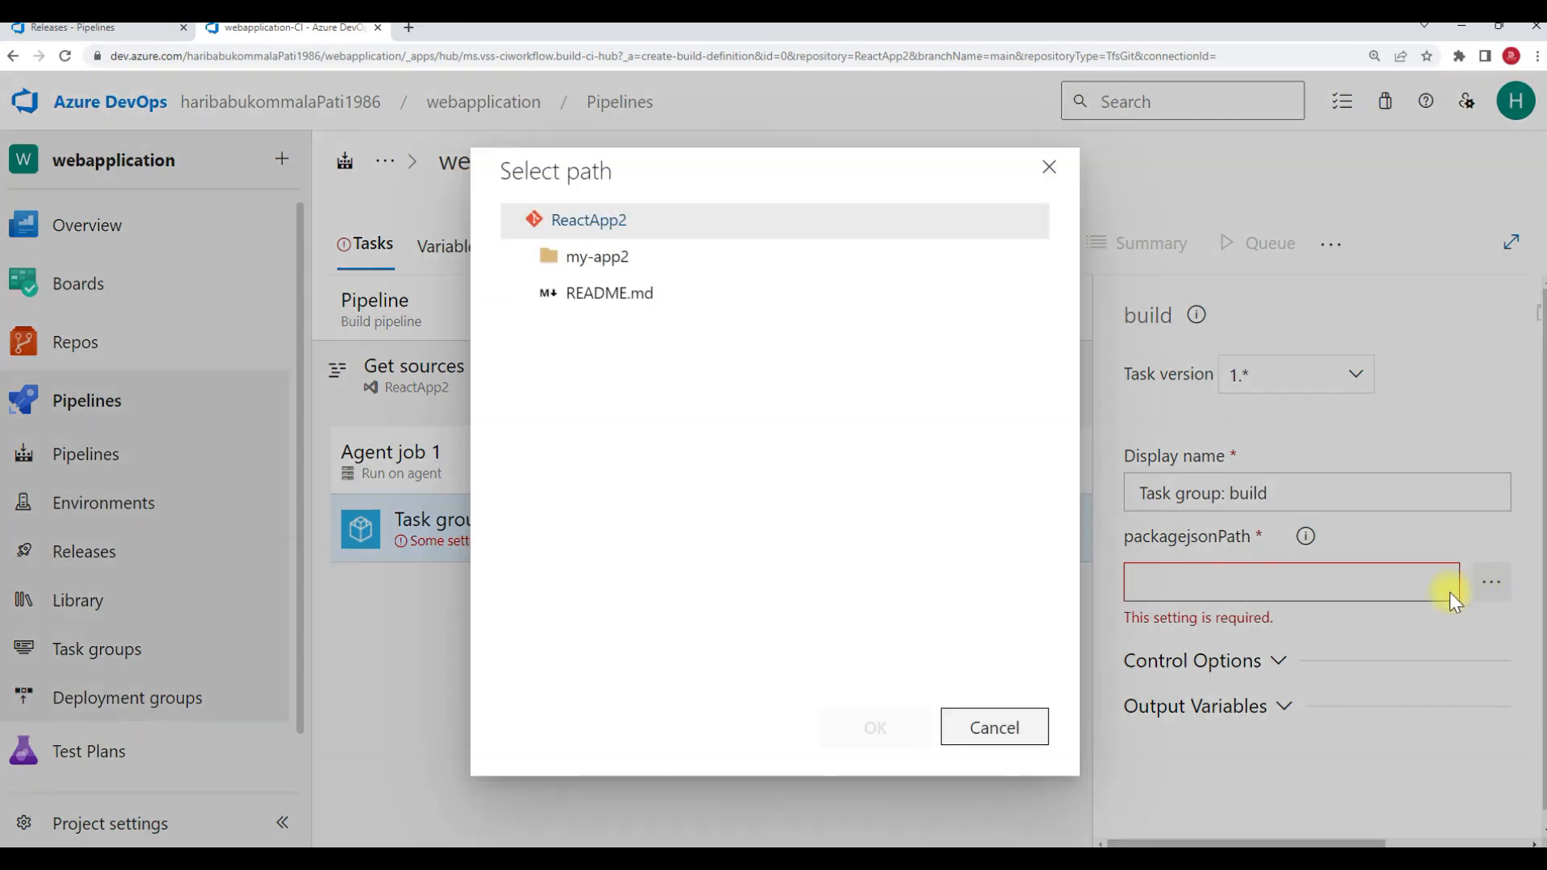
pyautogui.click(634, 272)
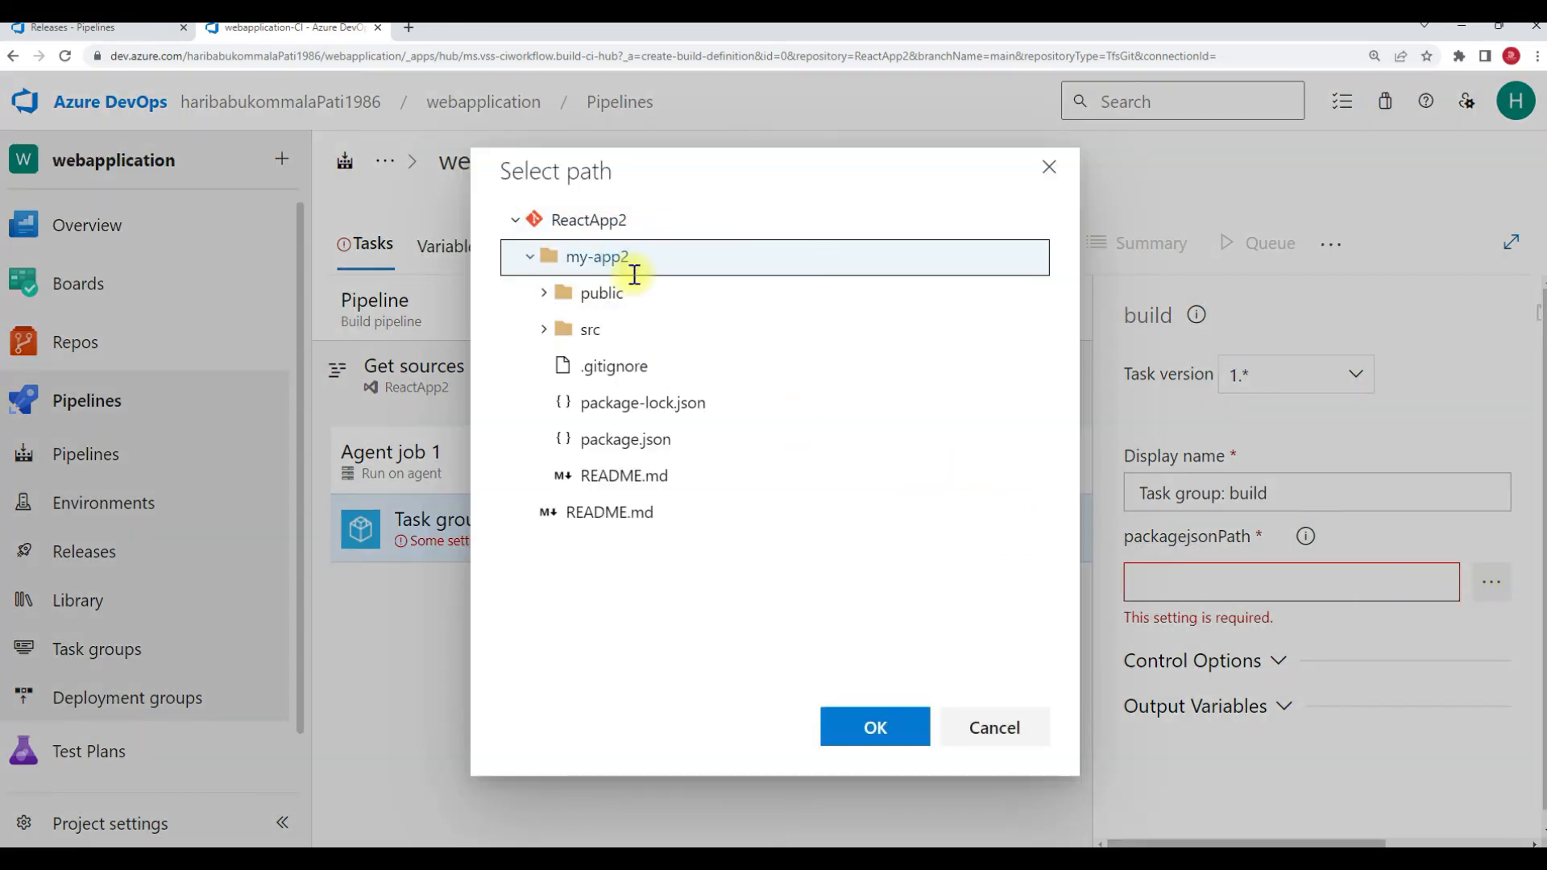
pyautogui.click(873, 728)
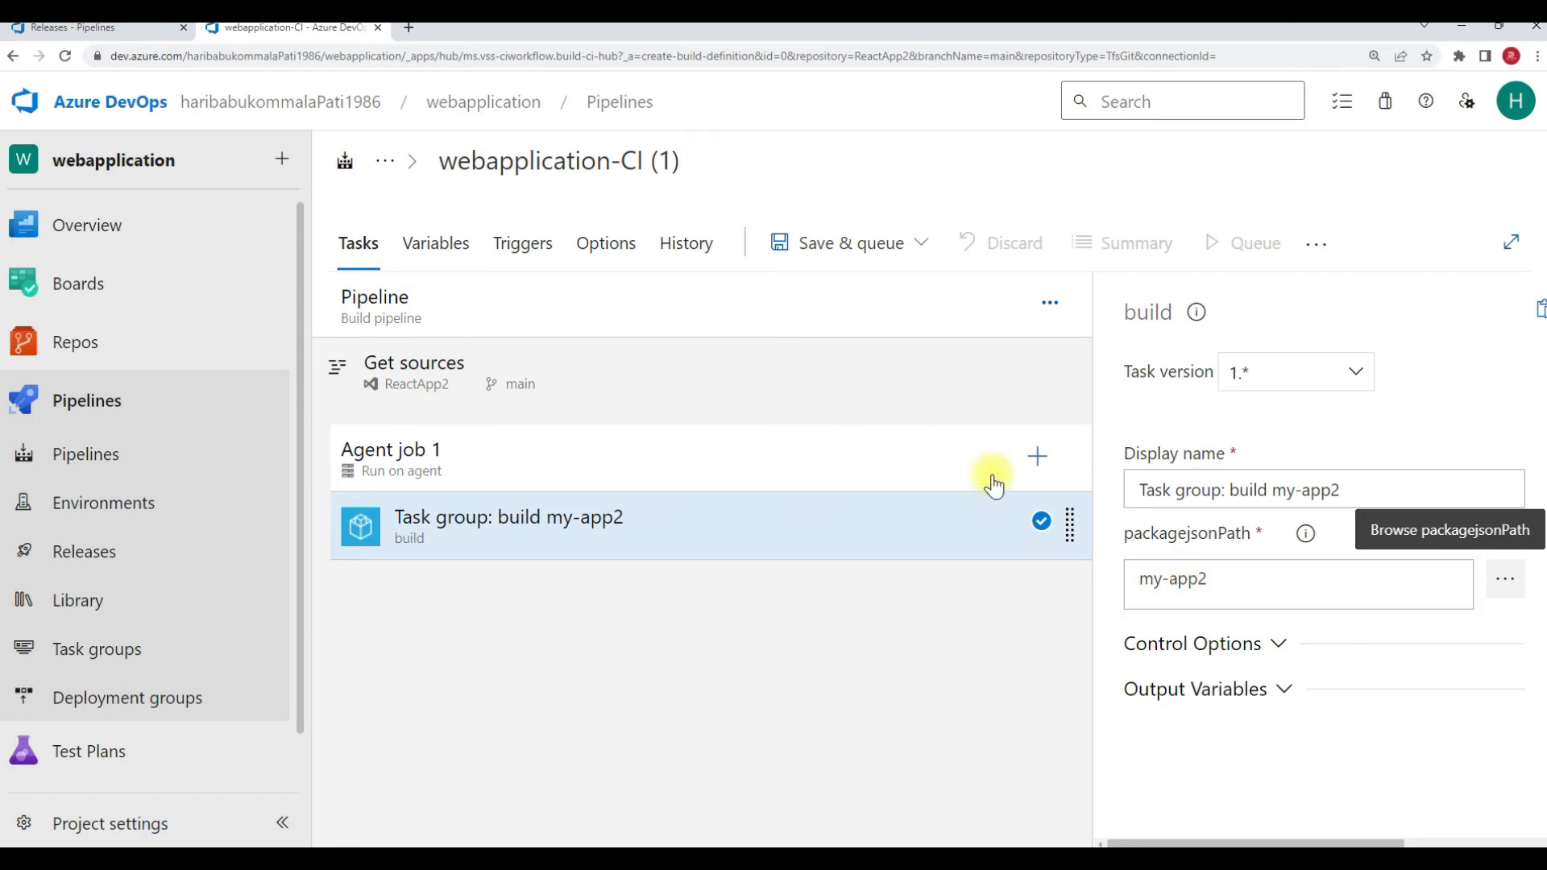
# - Save and run webapplication-CI (1) with a save comment on main, using Azure Pipelines and windows-2019, and open the Agent job 1 log
pyautogui.click(916, 250)
pyautogui.click(833, 304)
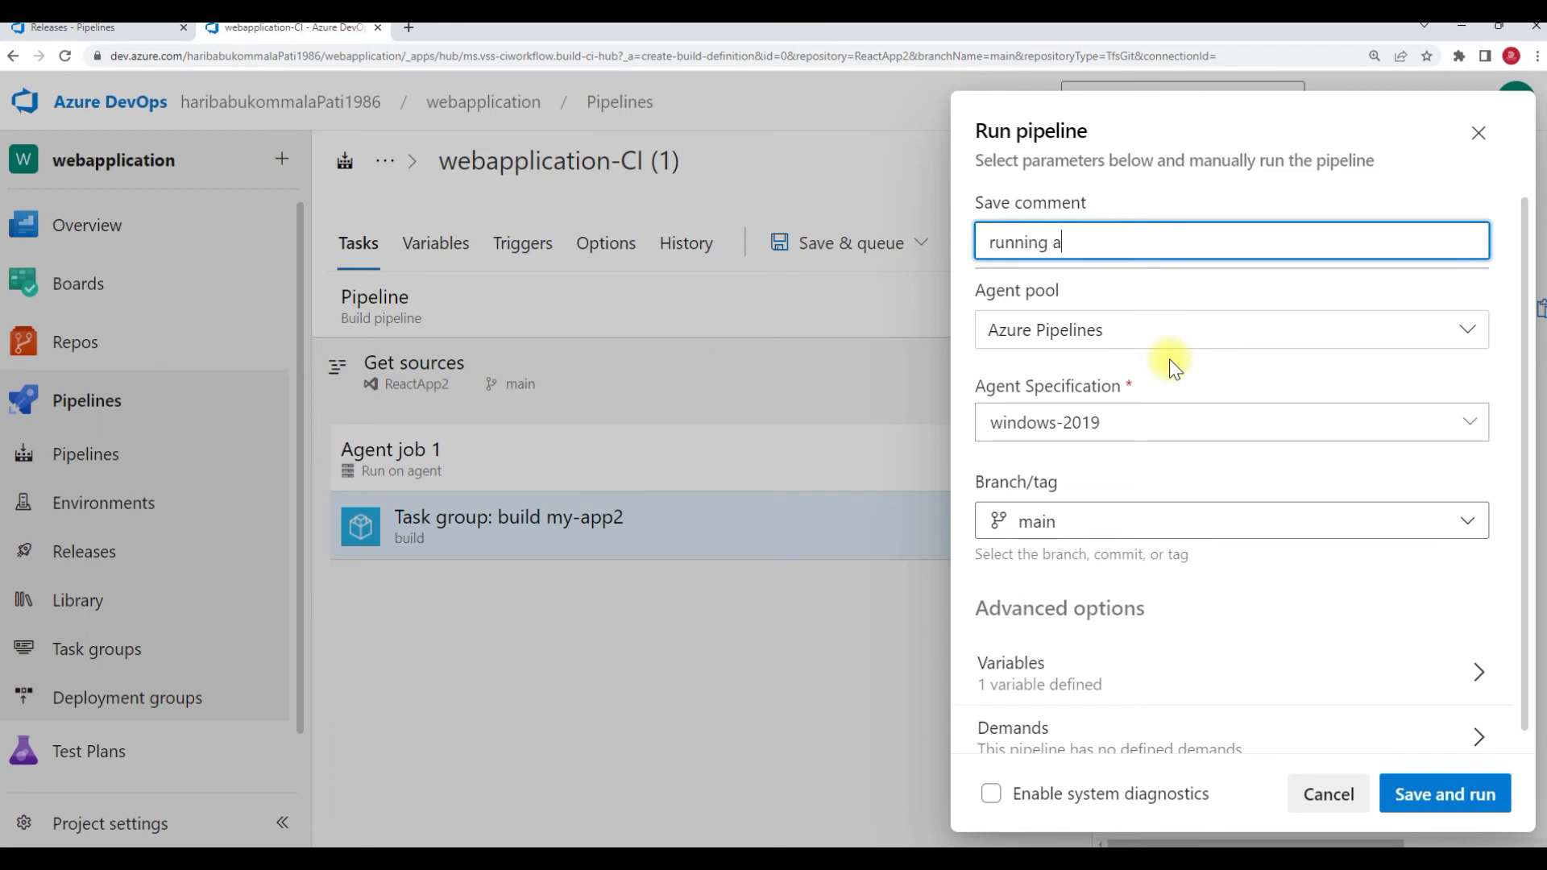
pyautogui.click(1424, 796)
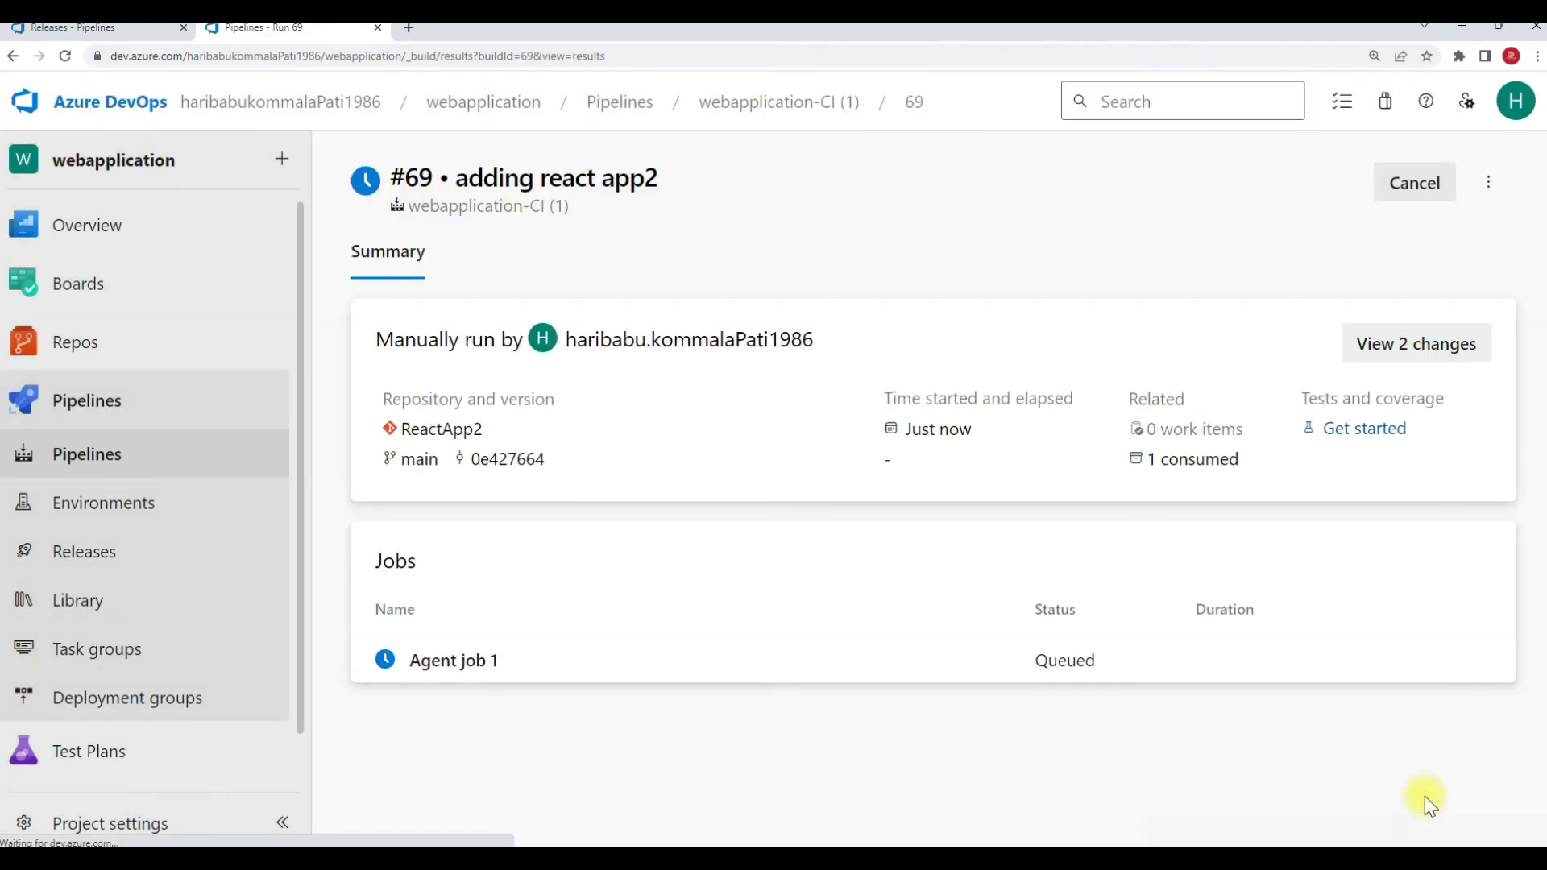
pyautogui.click(1060, 671)
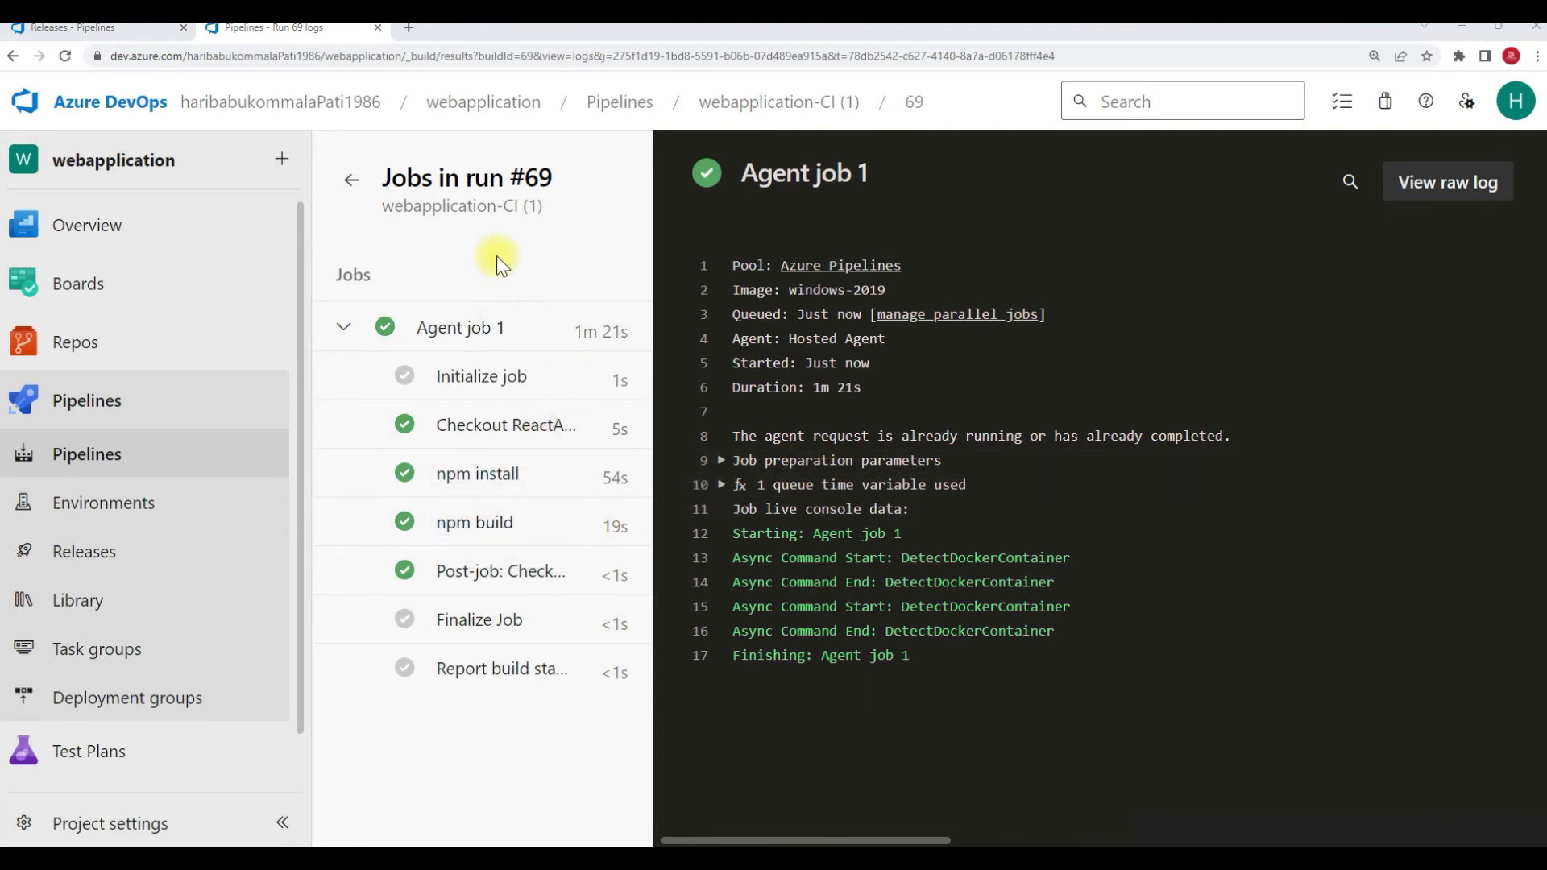
# - Review run #68 of webapplication-CI and open that pipeline's definition to check its task group
pyautogui.click(116, 474)
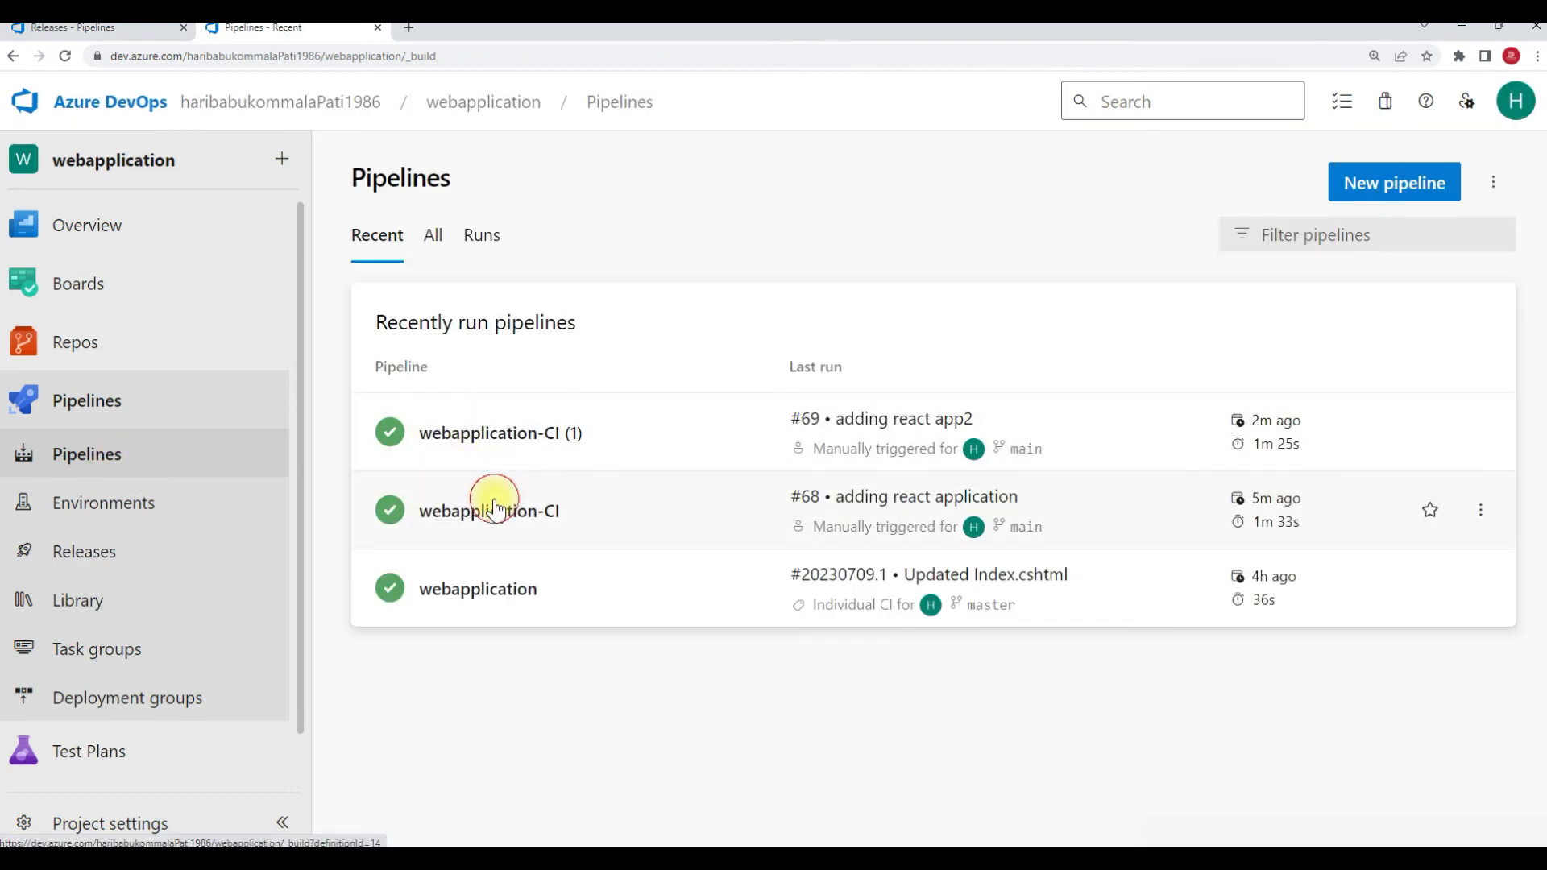
pyautogui.click(500, 508)
pyautogui.click(500, 390)
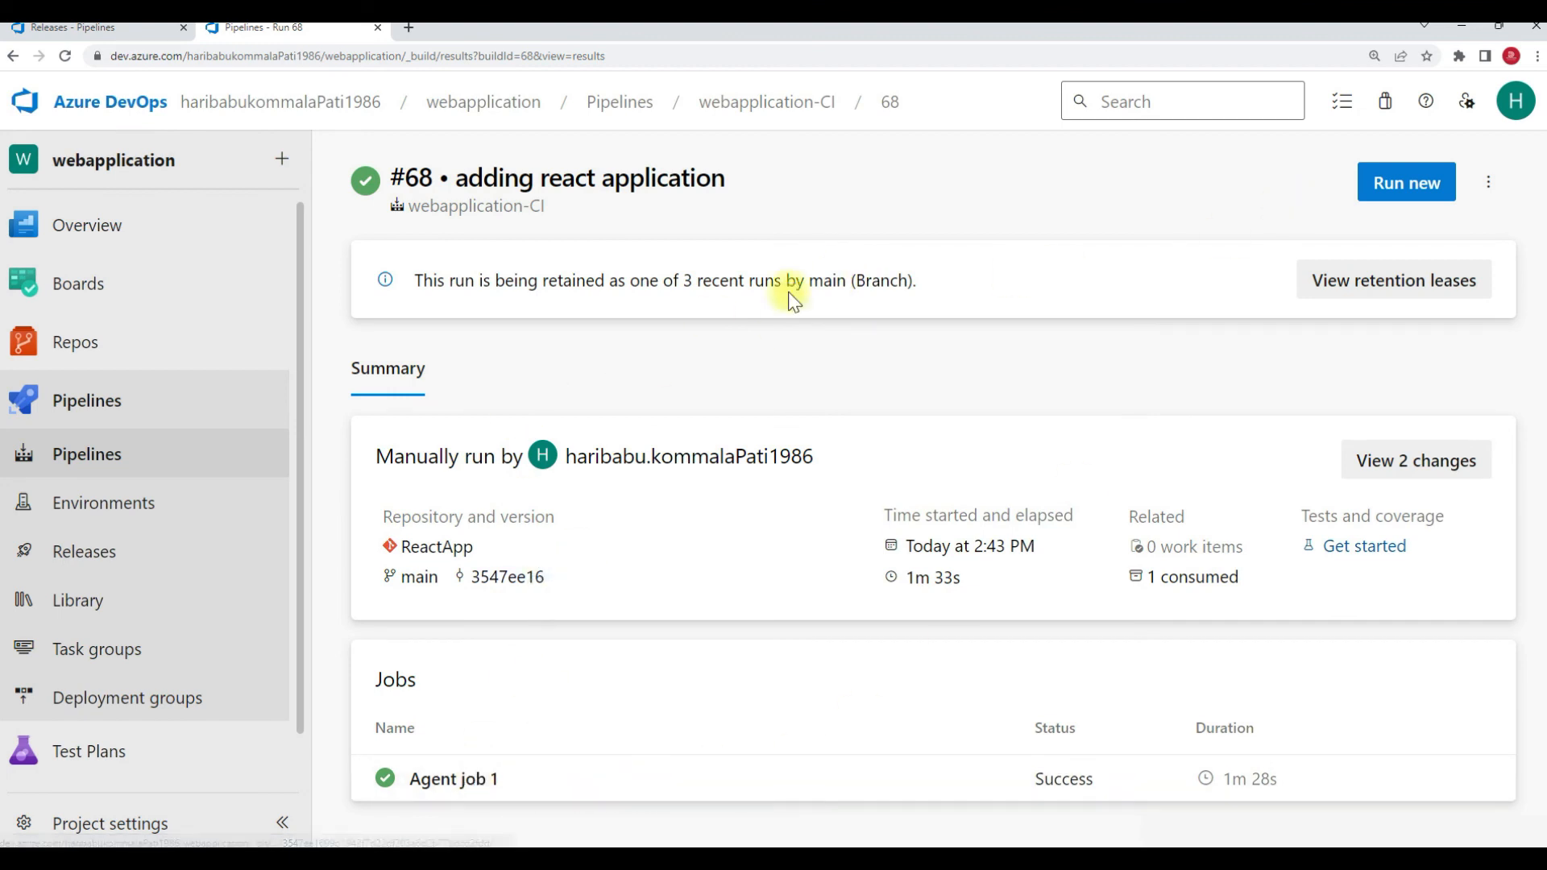
pyautogui.click(97, 453)
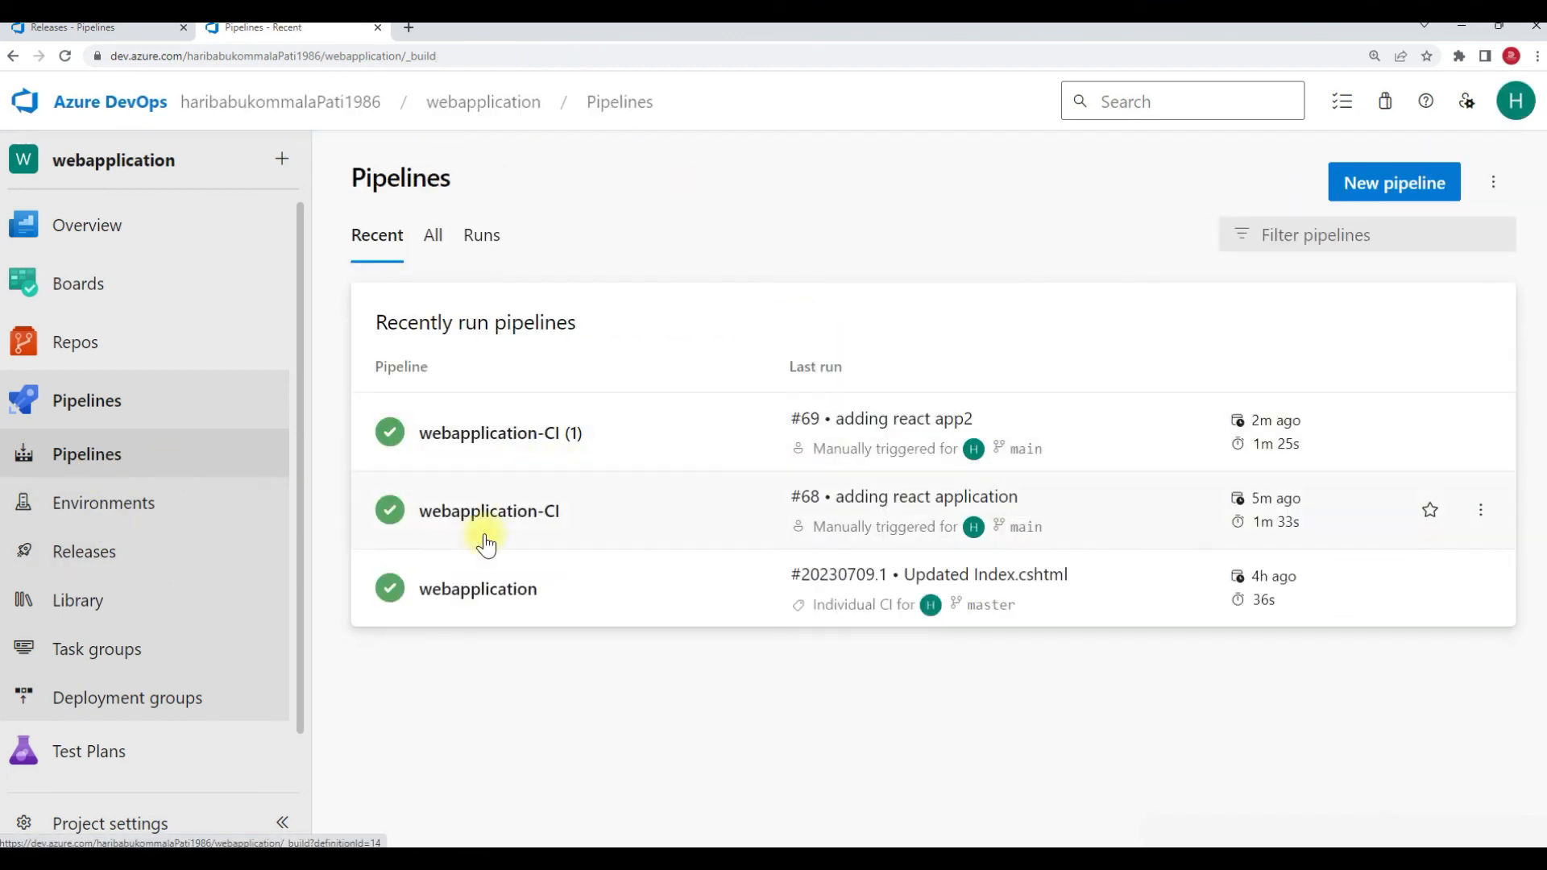
pyautogui.click(535, 519)
pyautogui.click(1287, 185)
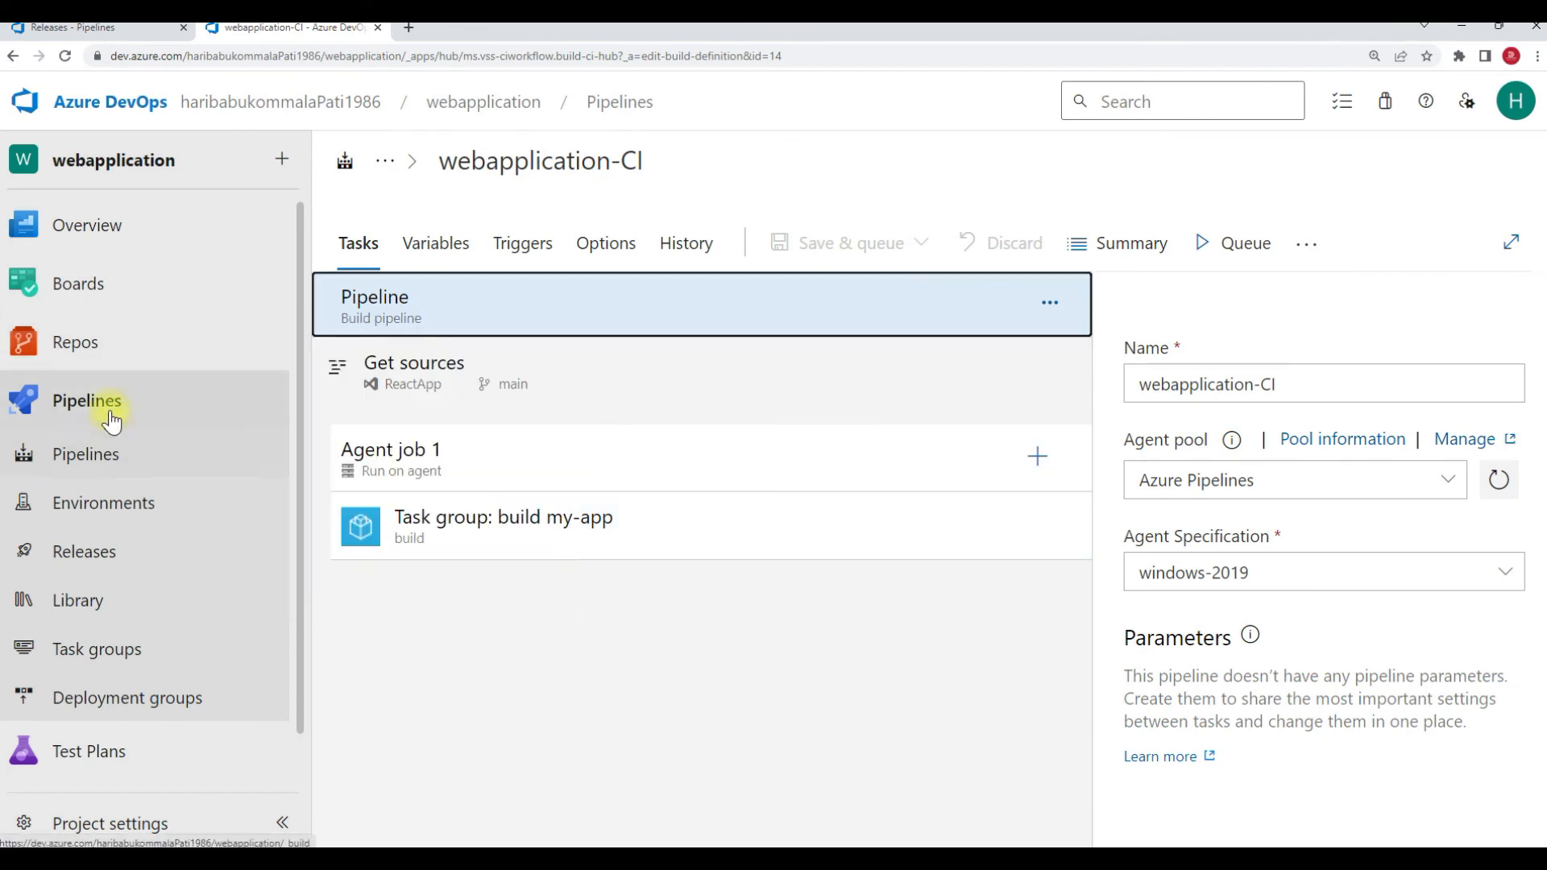
# - Open the webapplication-CI (1) definition and inspect the packagejsonPath value of its build task group
pyautogui.click(95, 456)
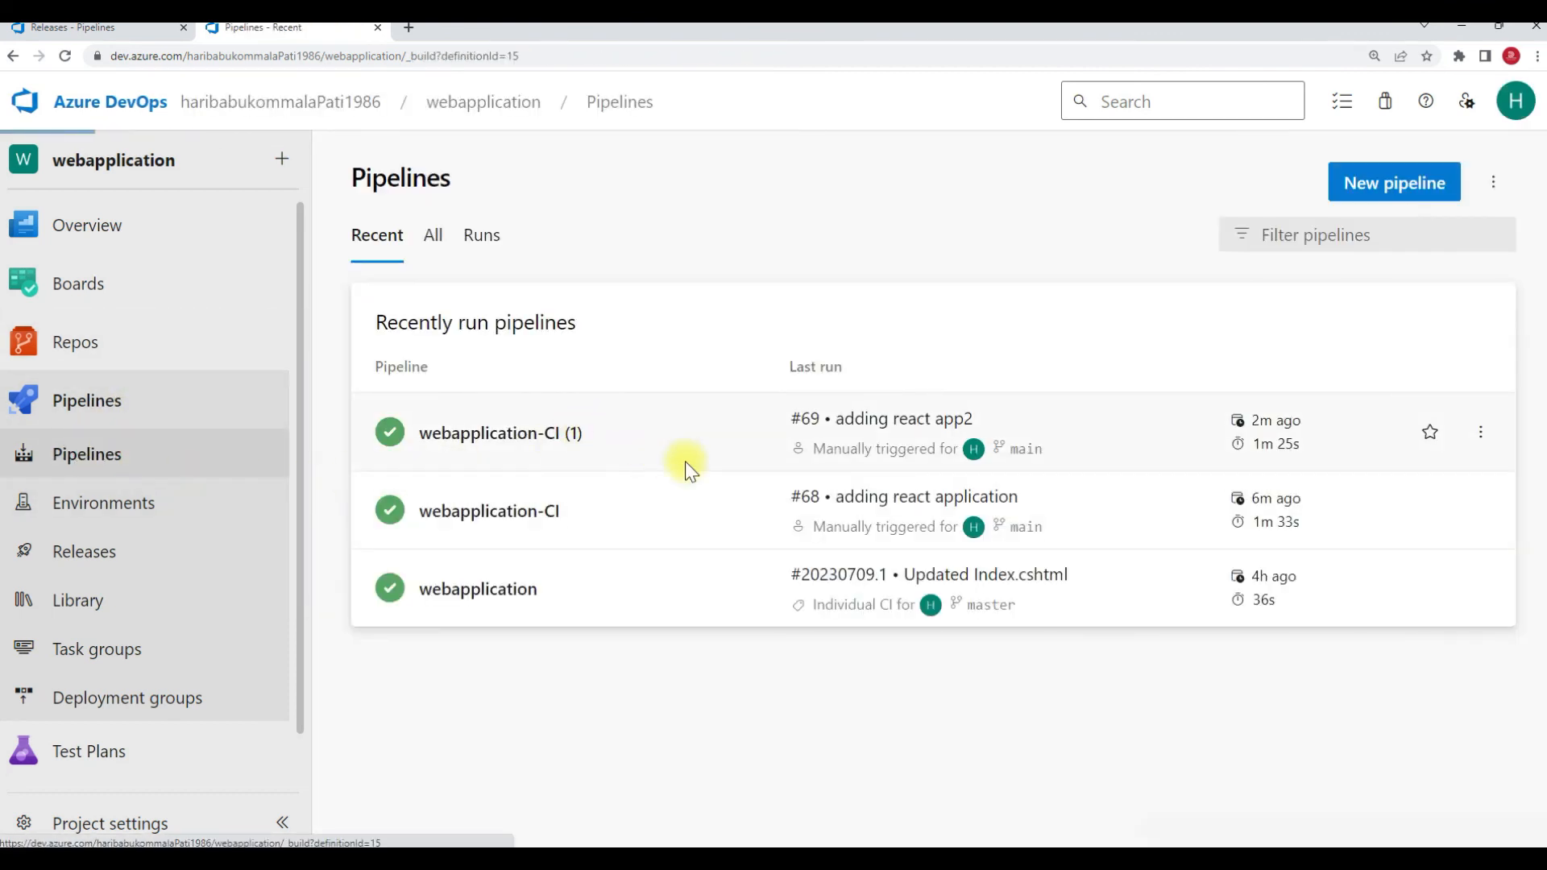
pyautogui.click(673, 464)
pyautogui.click(1290, 183)
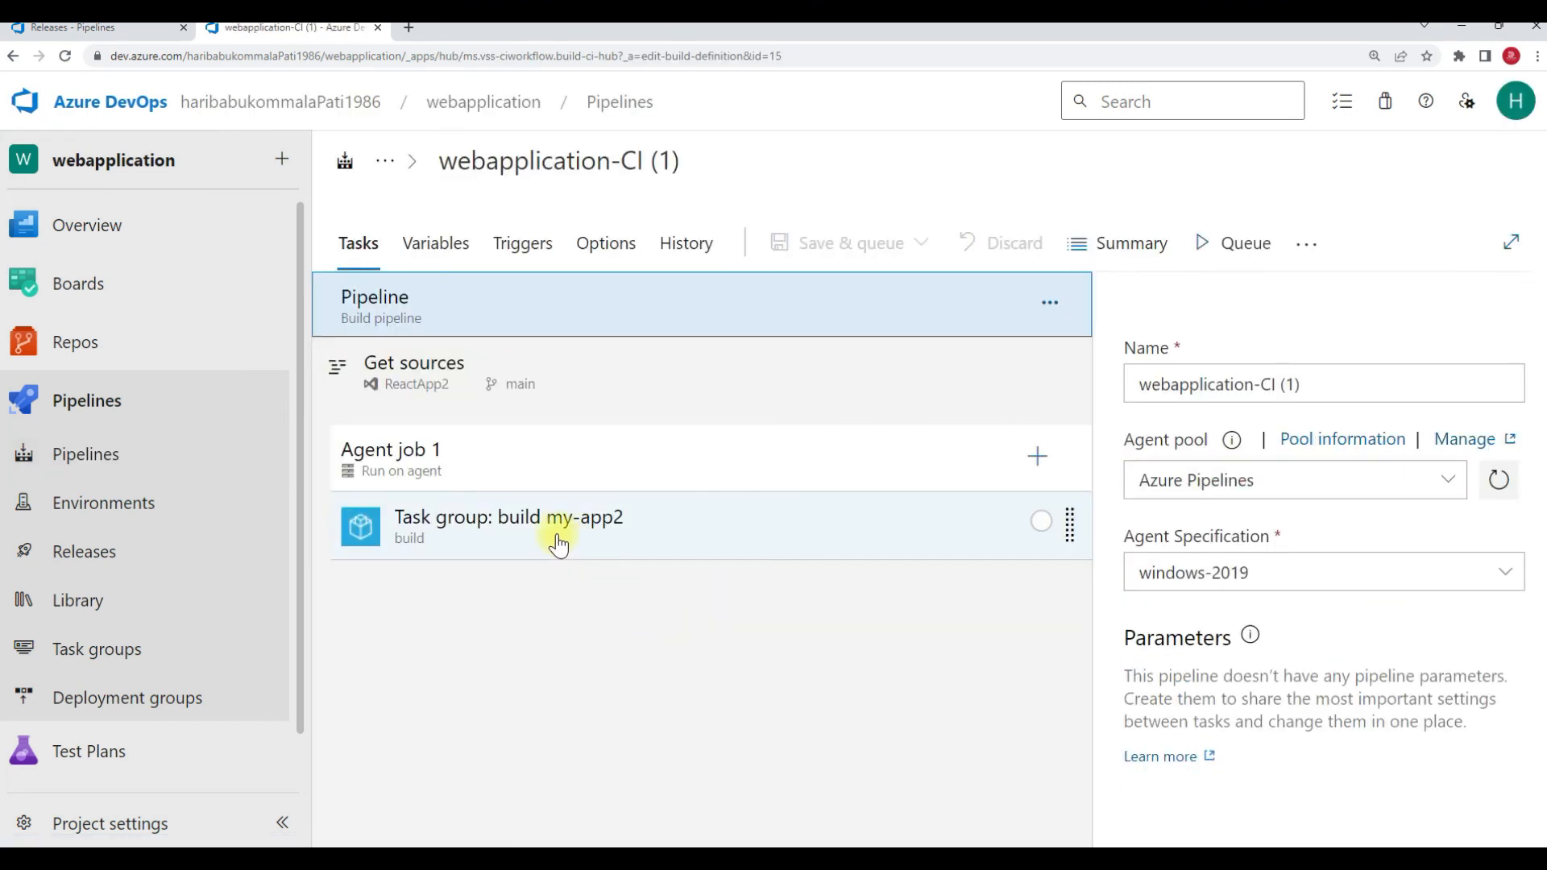
pyautogui.click(744, 562)
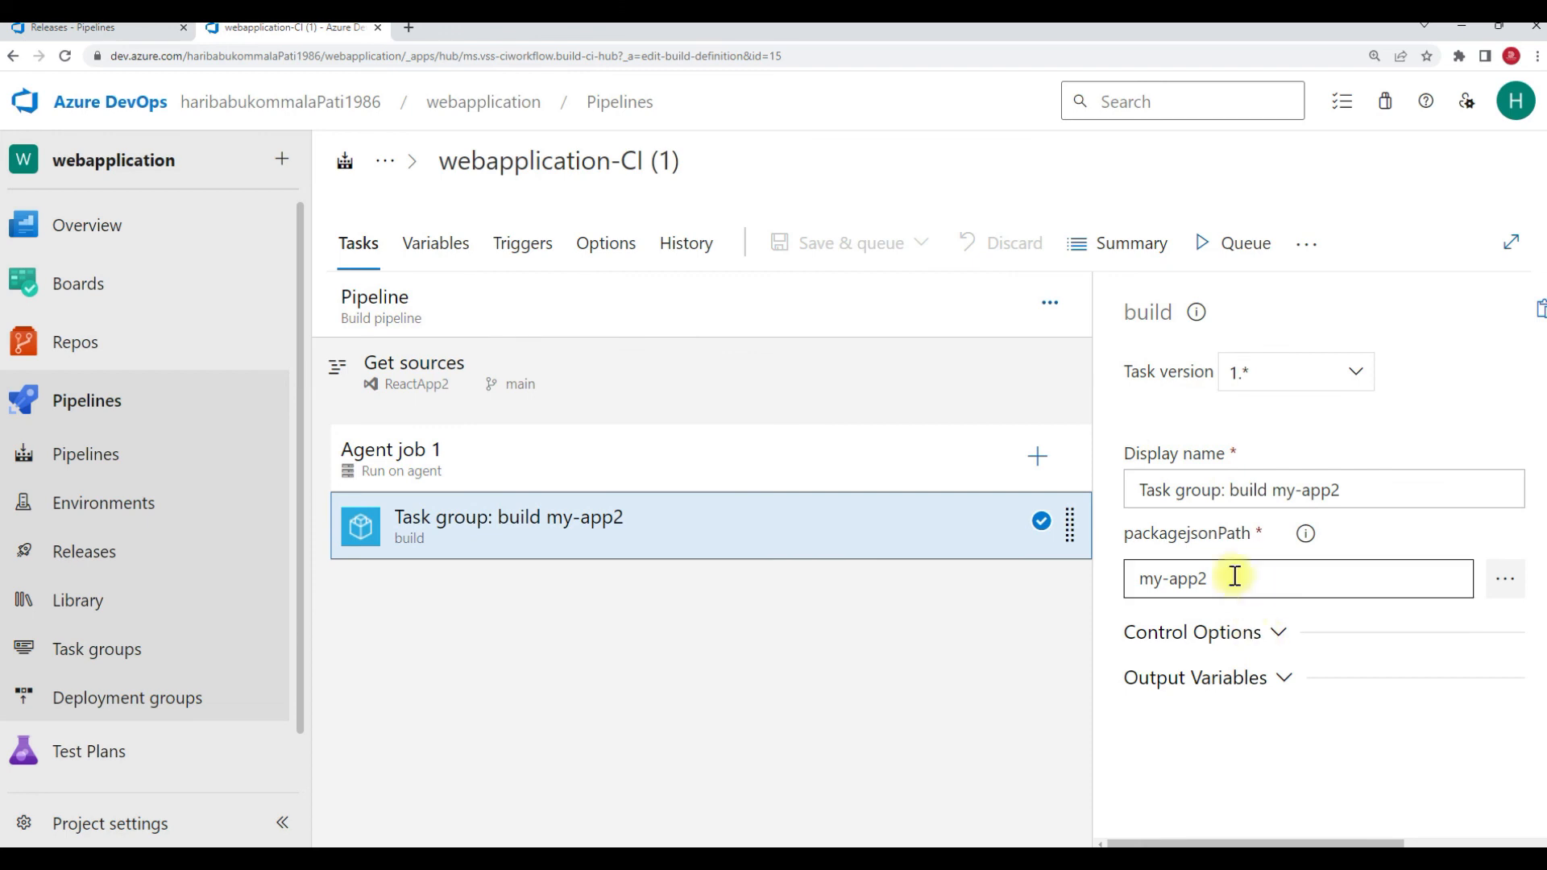
pyautogui.moveTo(1223, 573); pyautogui.dragTo(1167, 578)
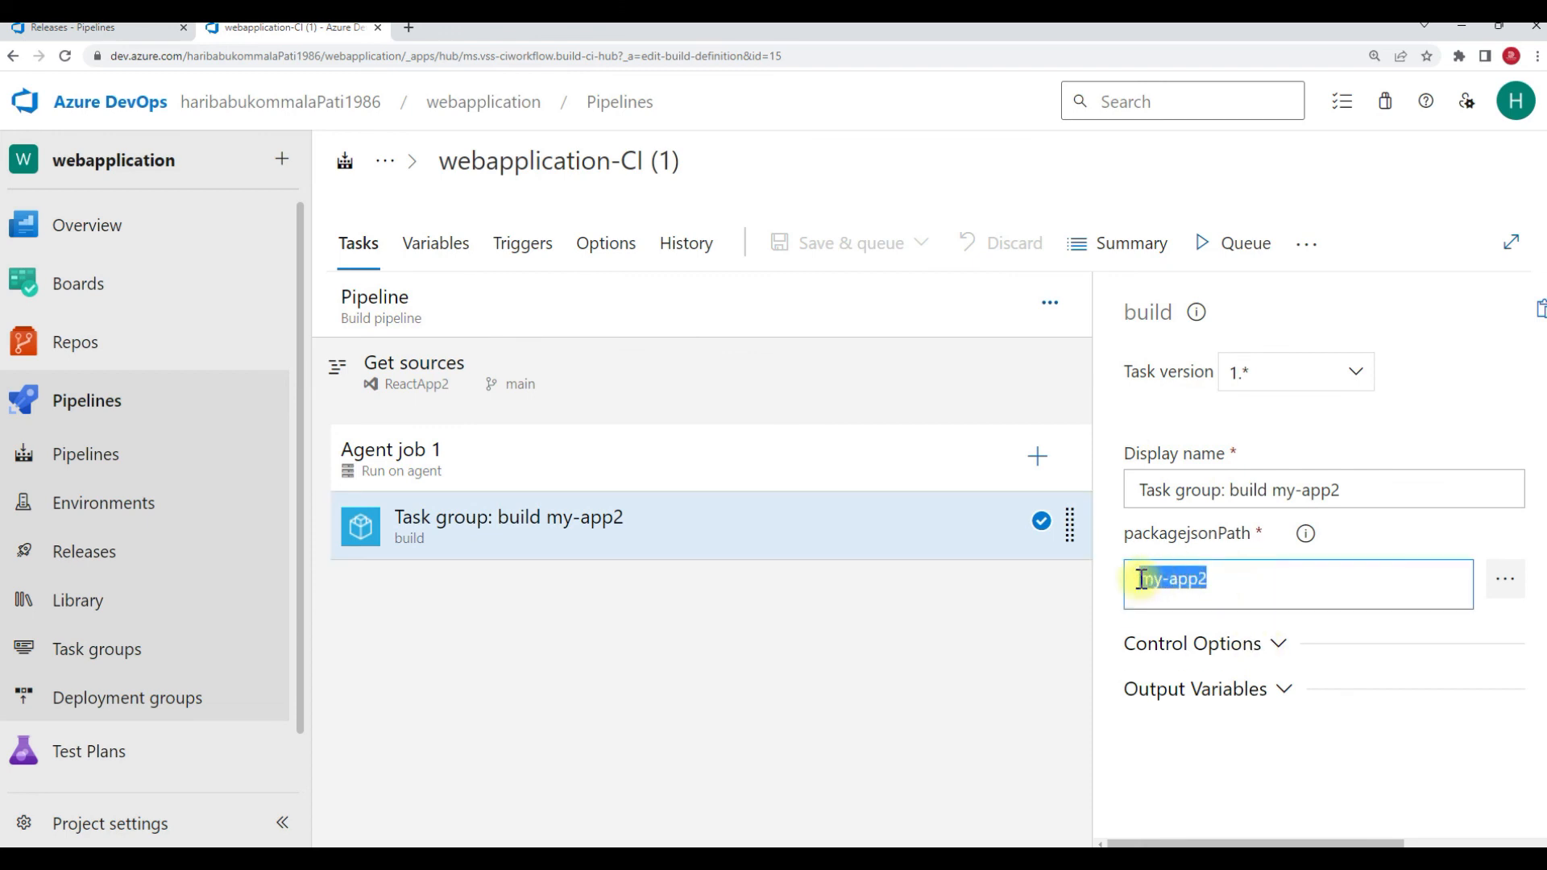
# - Switch to the Word notes and highlight the Task Groups bullets on reuse in multiple pipelines and one place change affecting all pipelines
pyautogui.click(925, 857)
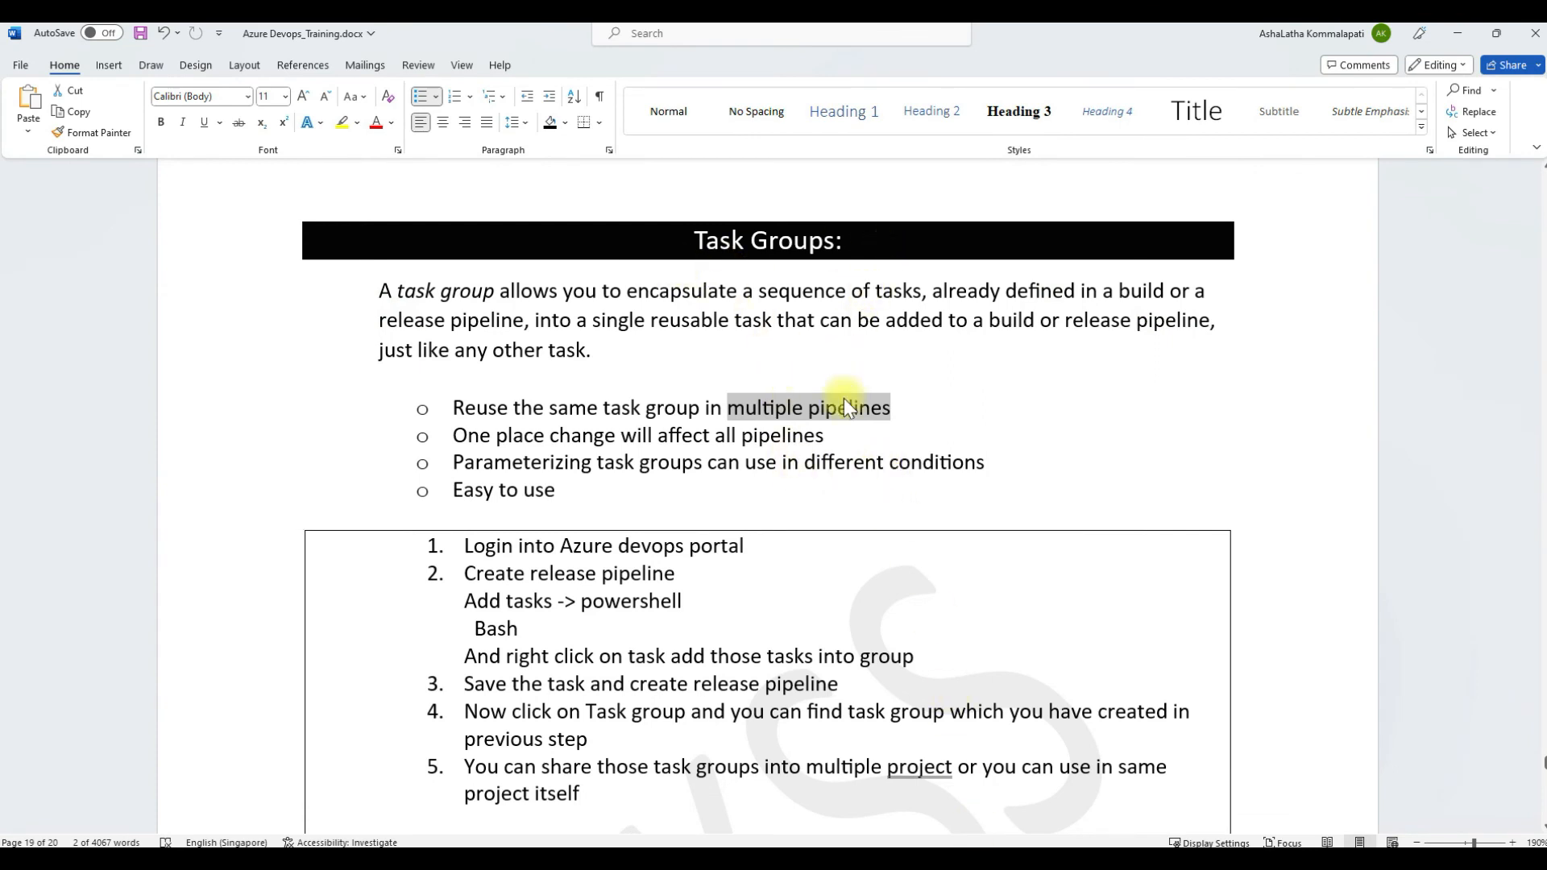
pyautogui.click(451, 406)
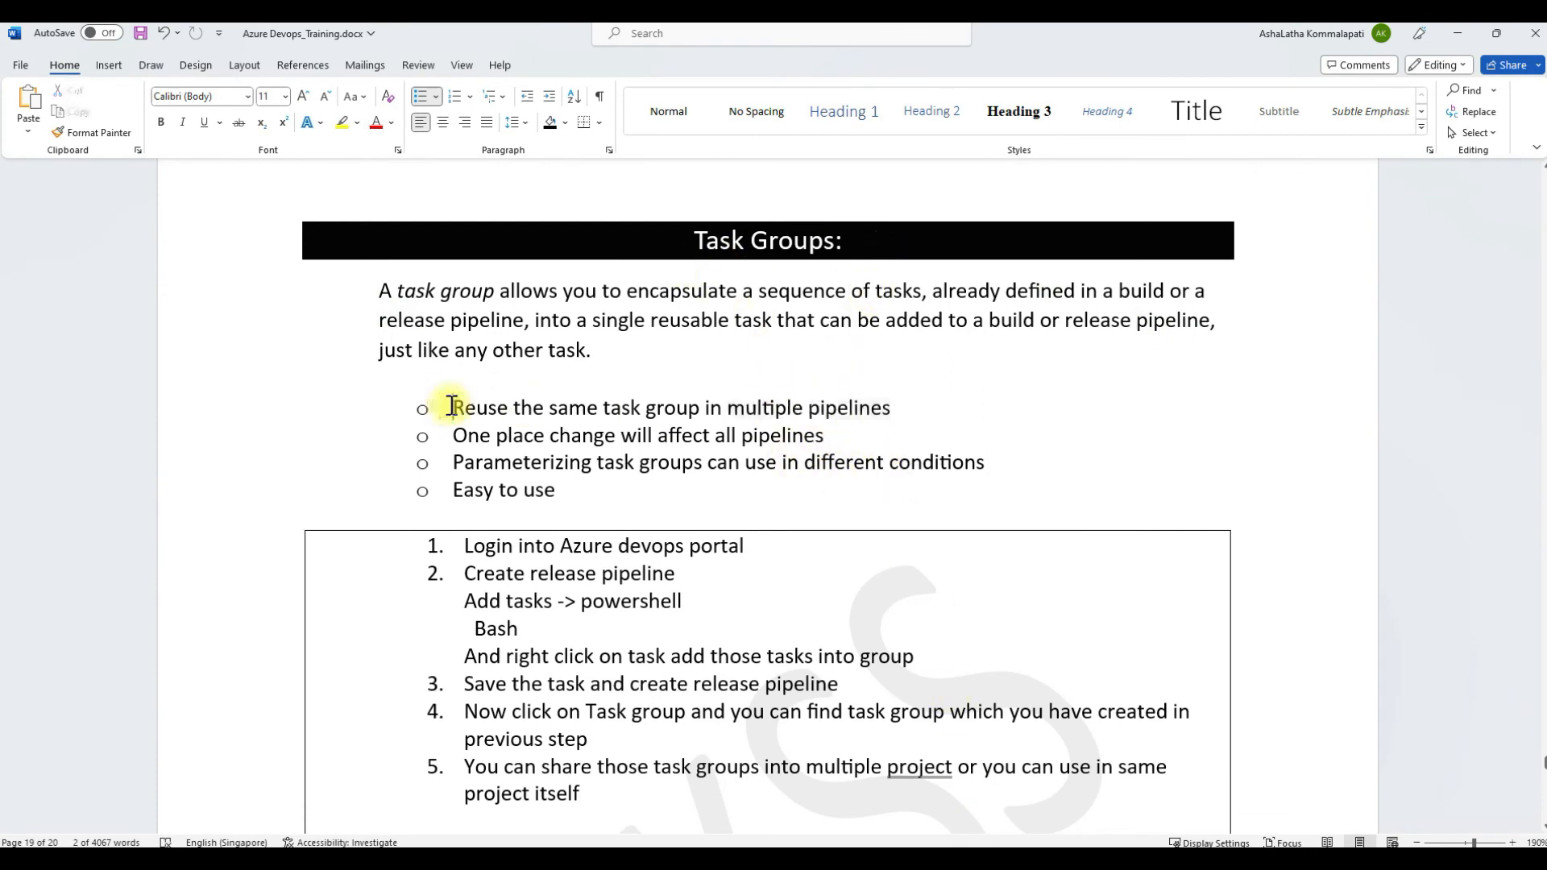
pyautogui.moveTo(452, 405); pyautogui.dragTo(891, 407)
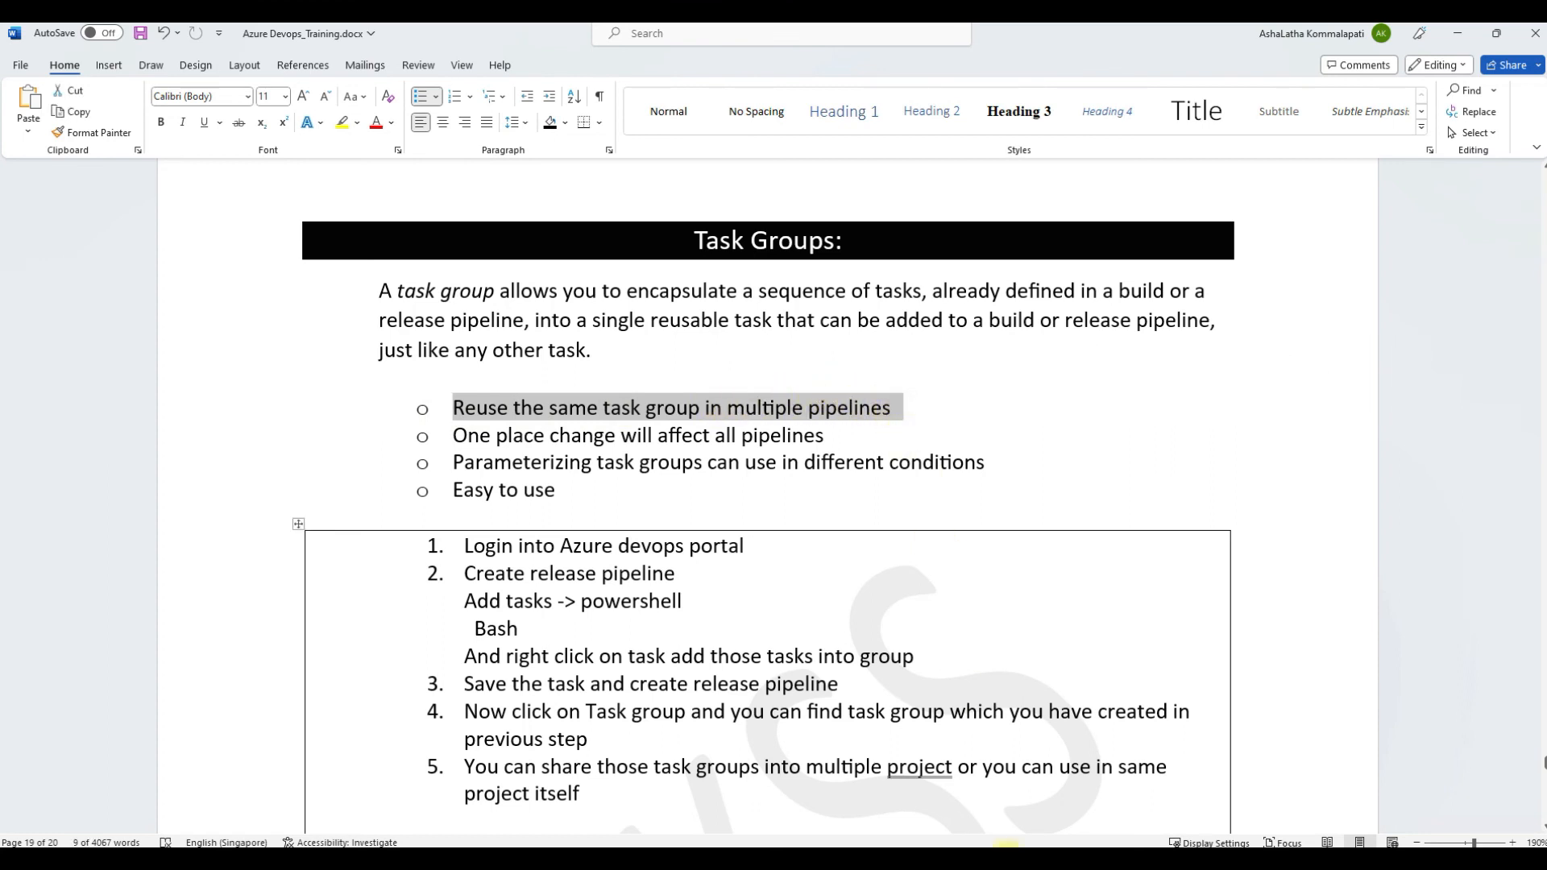
pyautogui.click(960, 857)
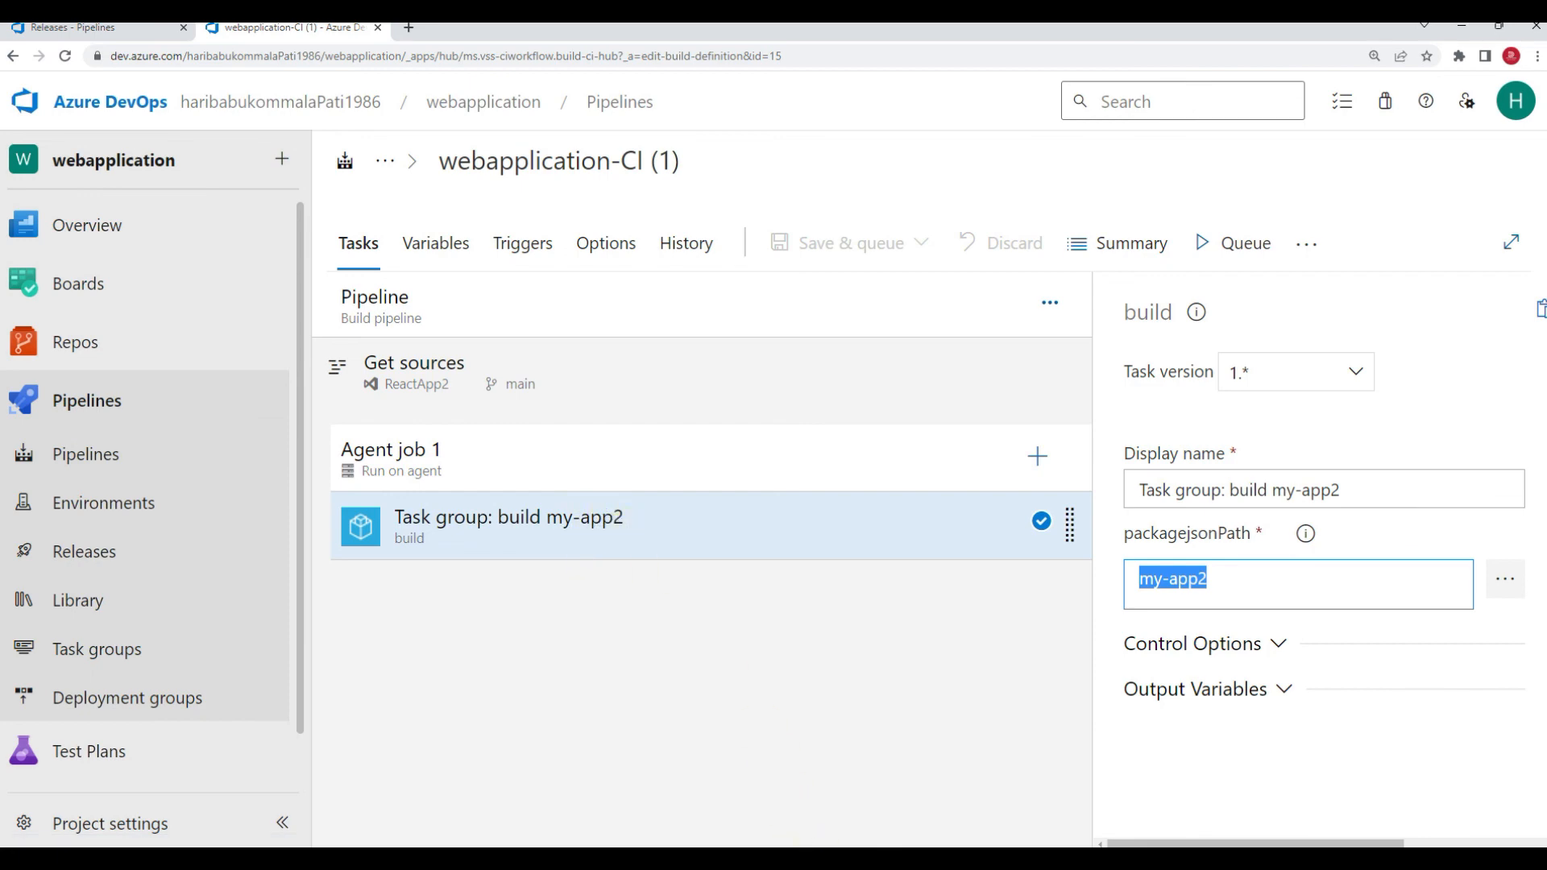
pyautogui.click(795, 857)
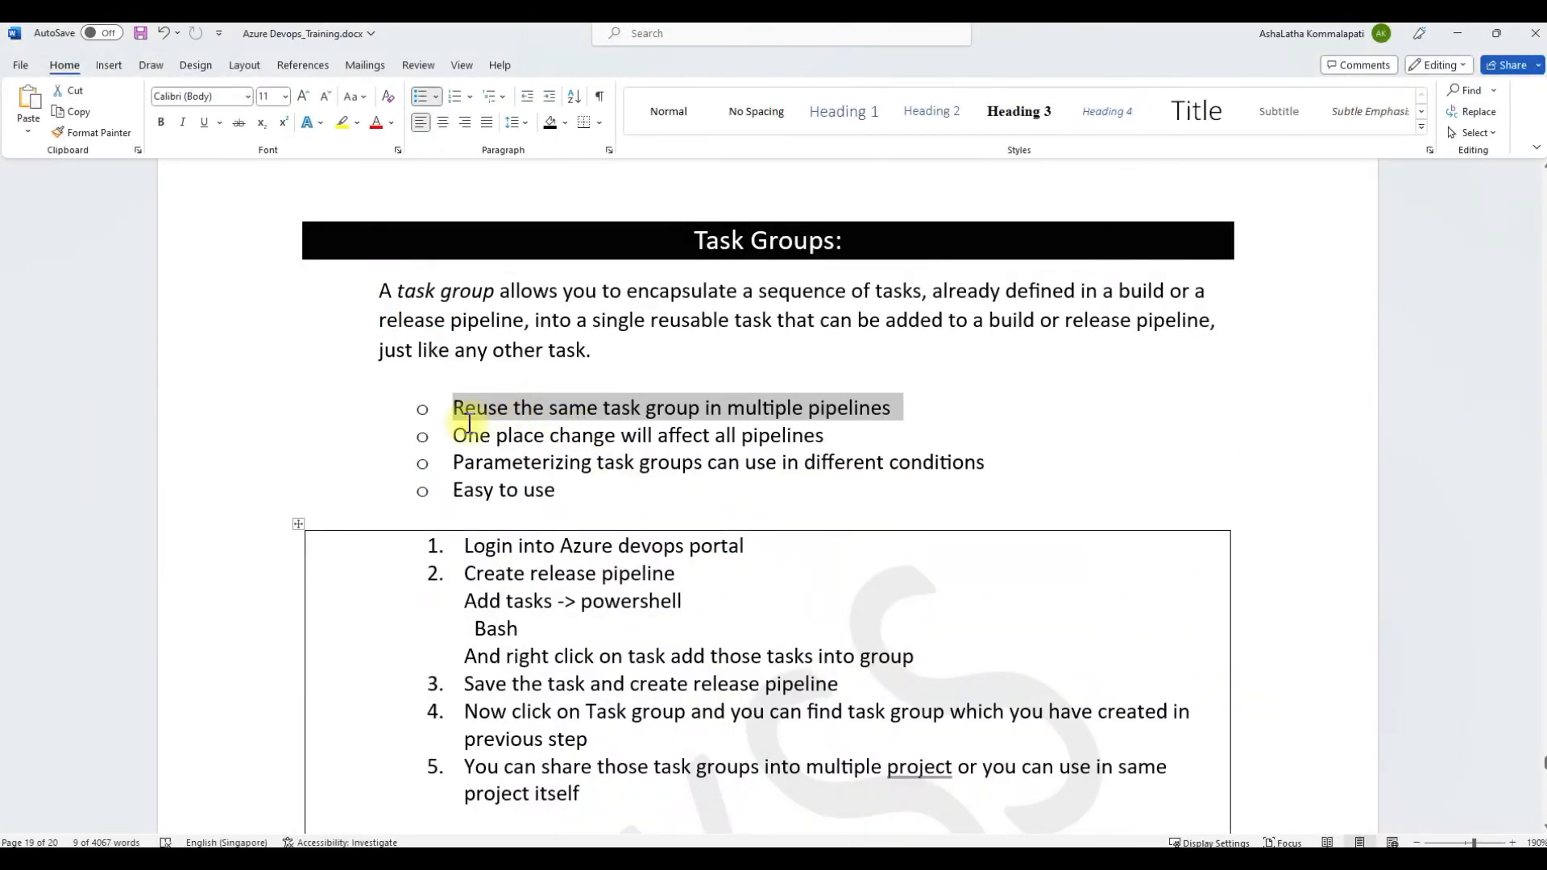
pyautogui.moveTo(476, 436); pyautogui.dragTo(829, 435)
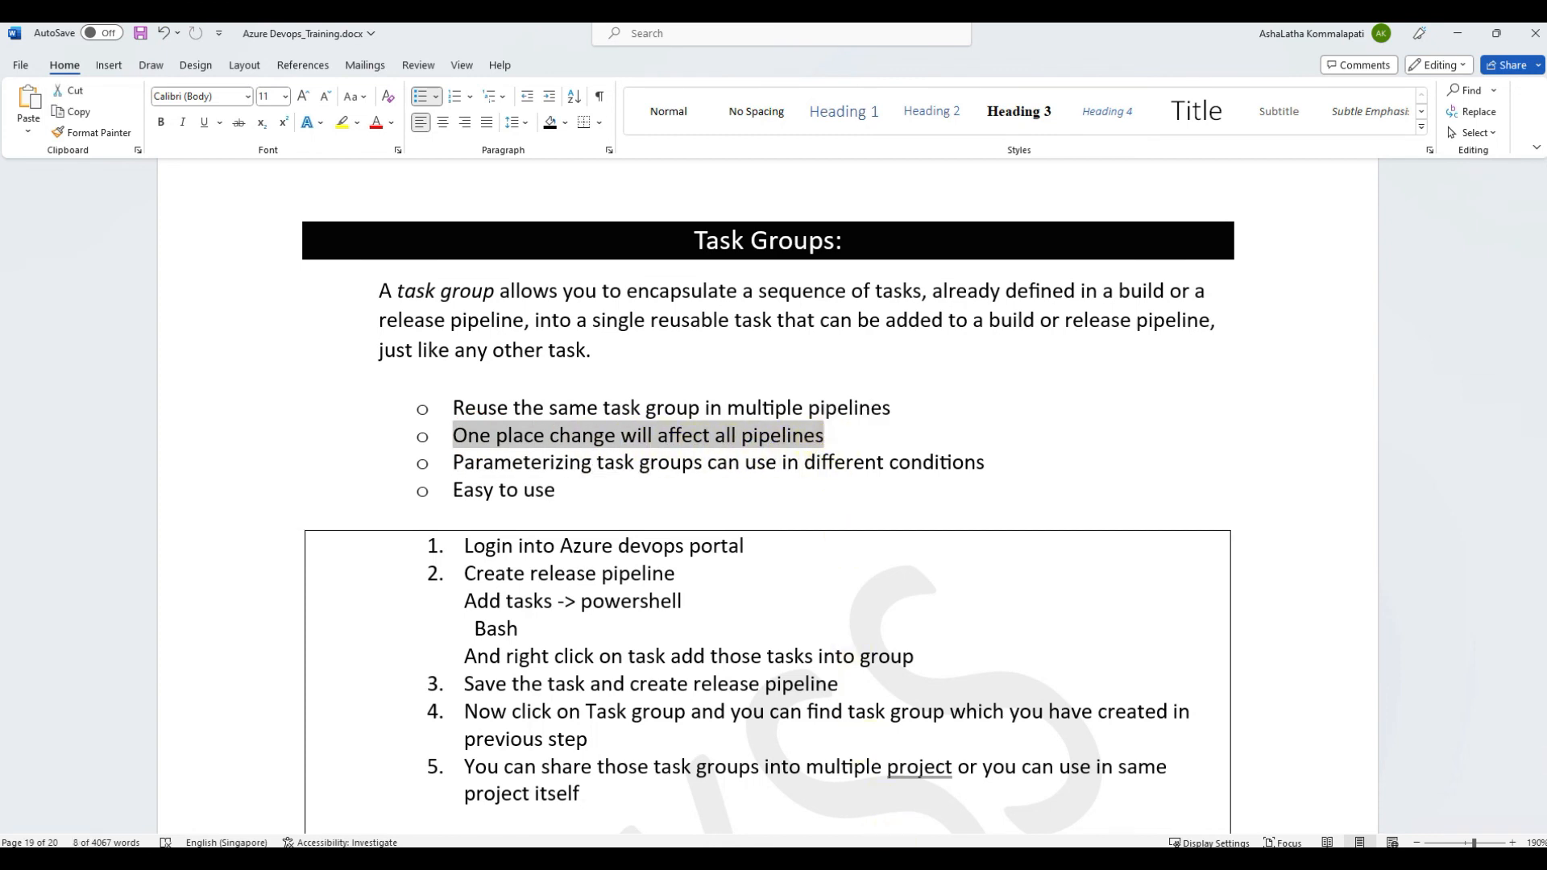
# - Switch back to Azure DevOps, open the build task group and inspect the npm install task's working folder parameter
pyautogui.click(959, 856)
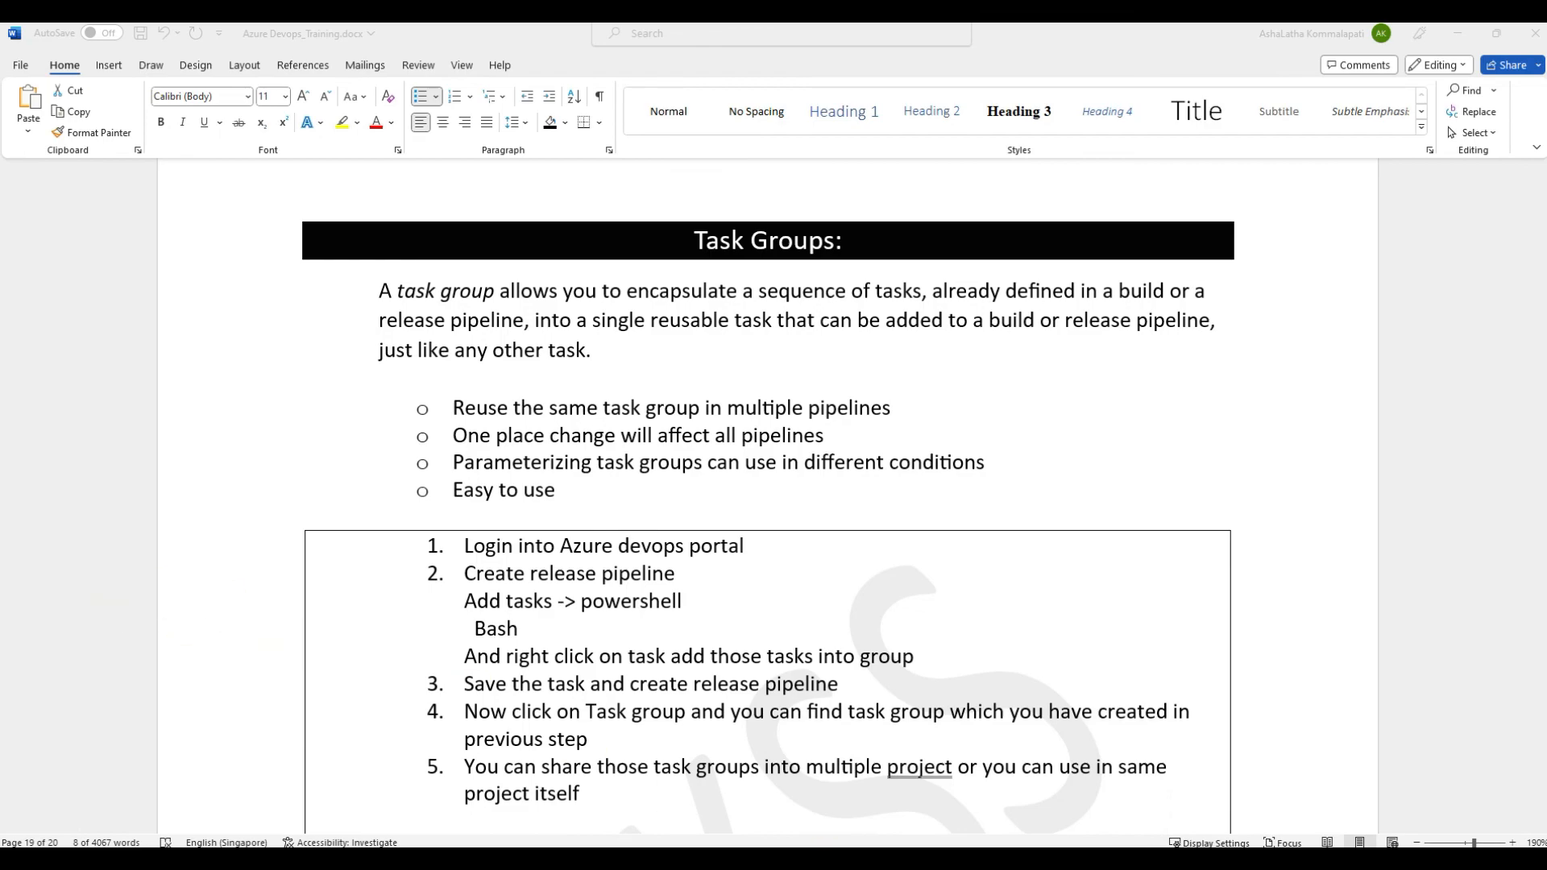
pyautogui.hotkey('alt', 'Tab')
pyautogui.click(113, 648)
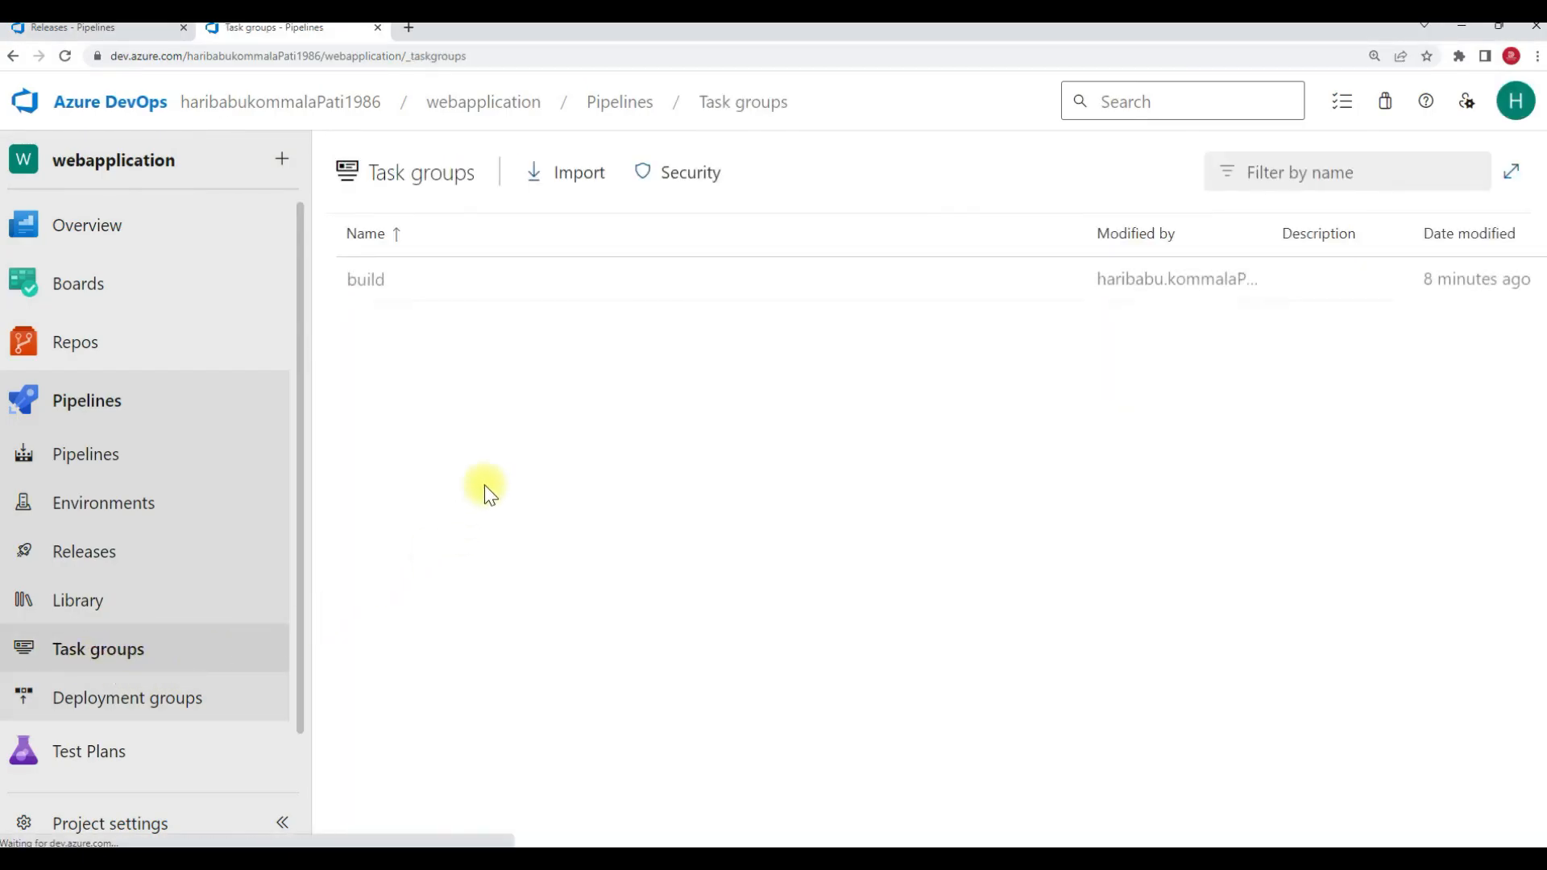
pyautogui.click(375, 296)
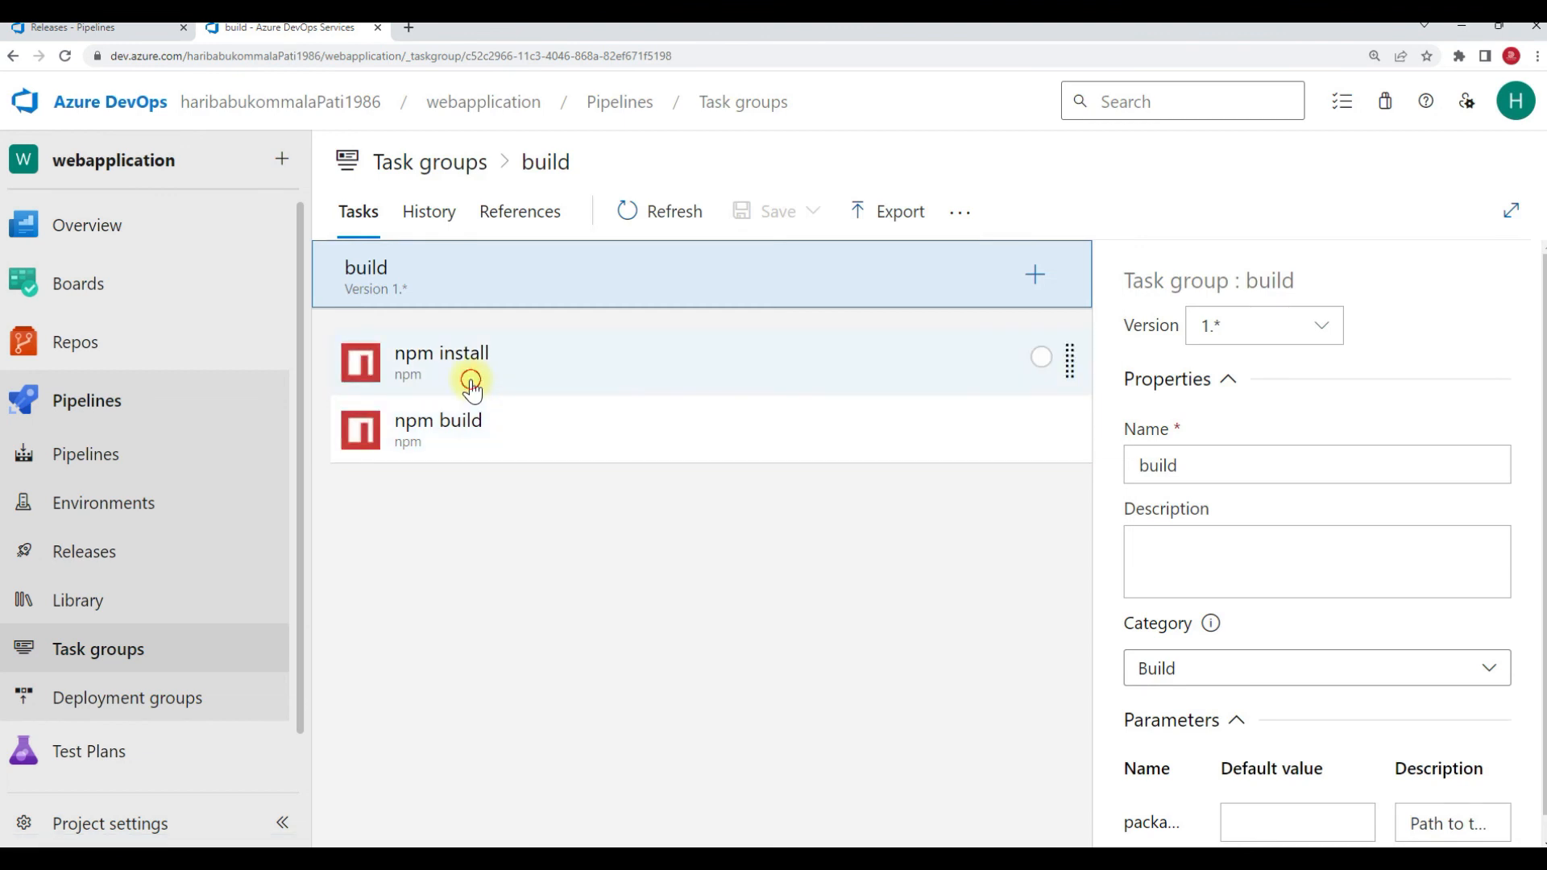
pyautogui.click(471, 382)
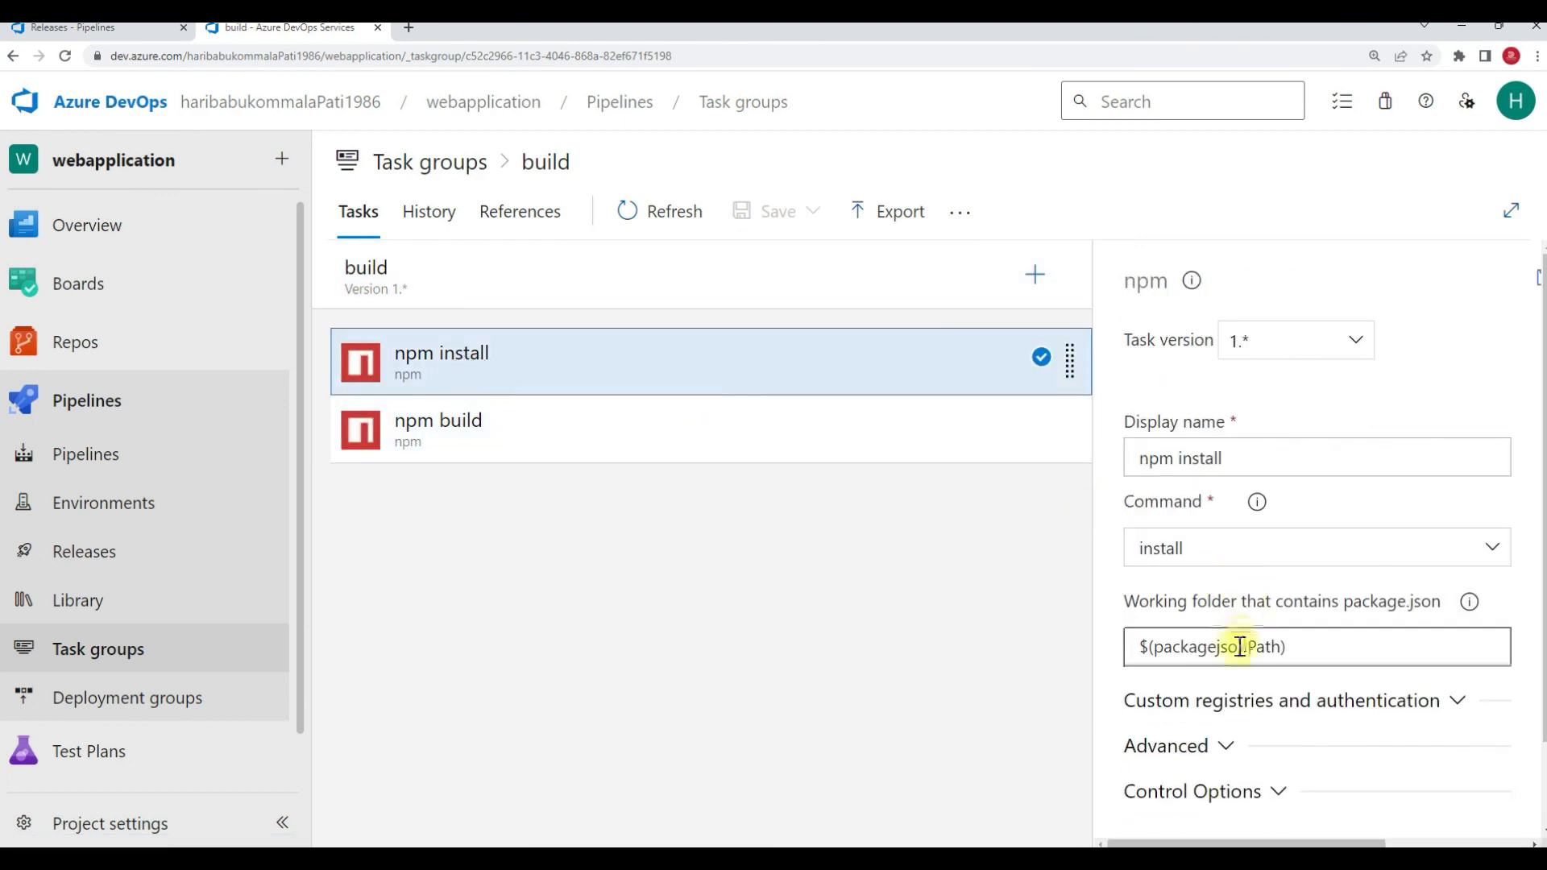
pyautogui.scroll(-1, 1240, 628)
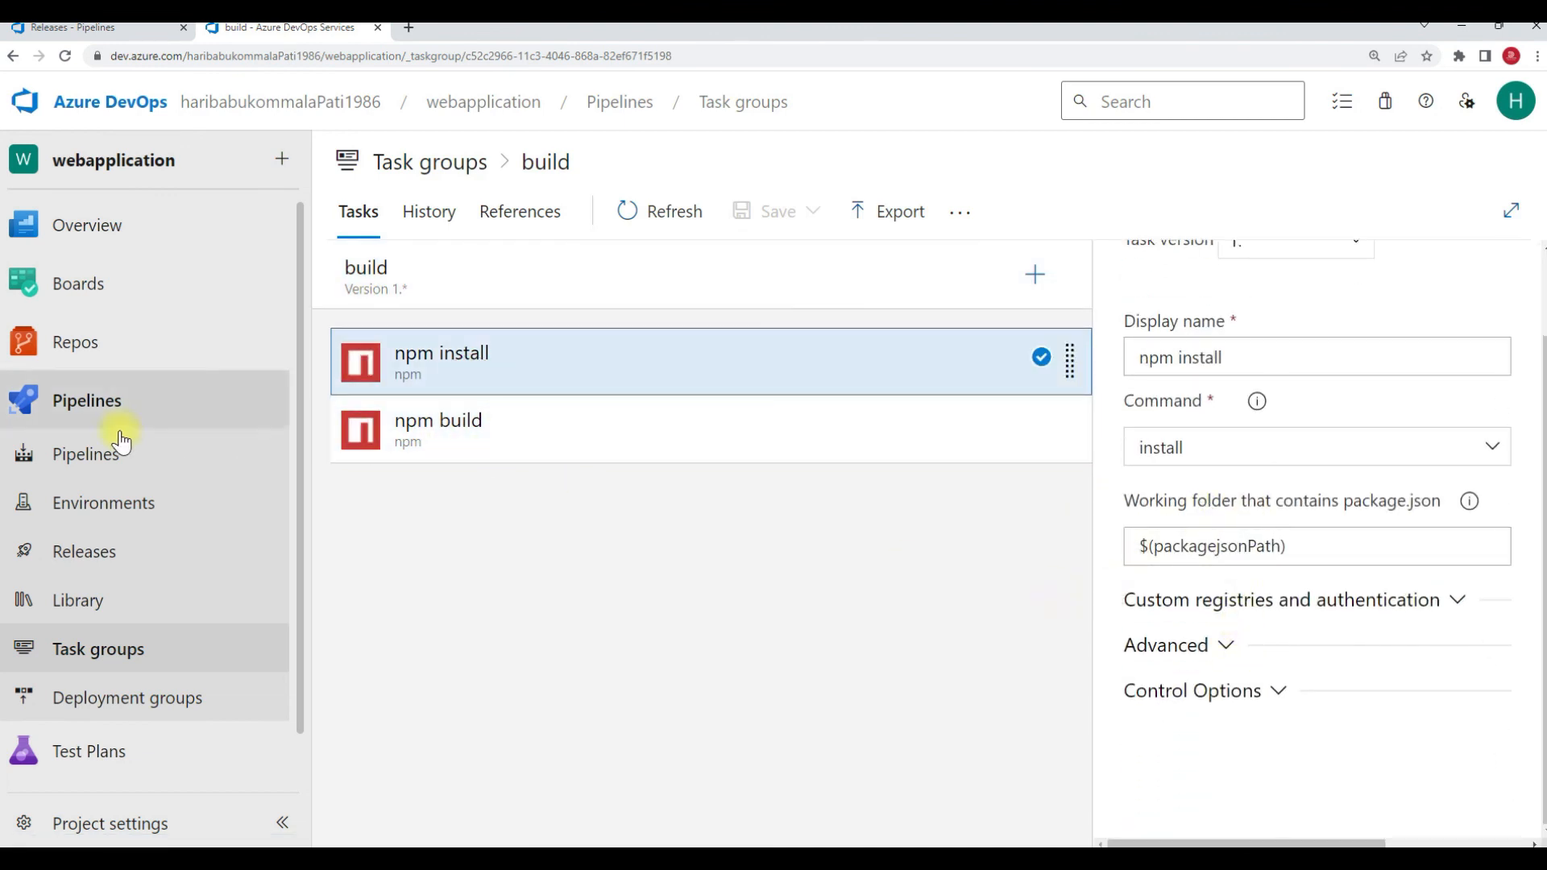
# - Reopen the webapplication-CI (1) definition from the pipelines list and check the packagejsonPath parameter of its task group
pyautogui.click(97, 451)
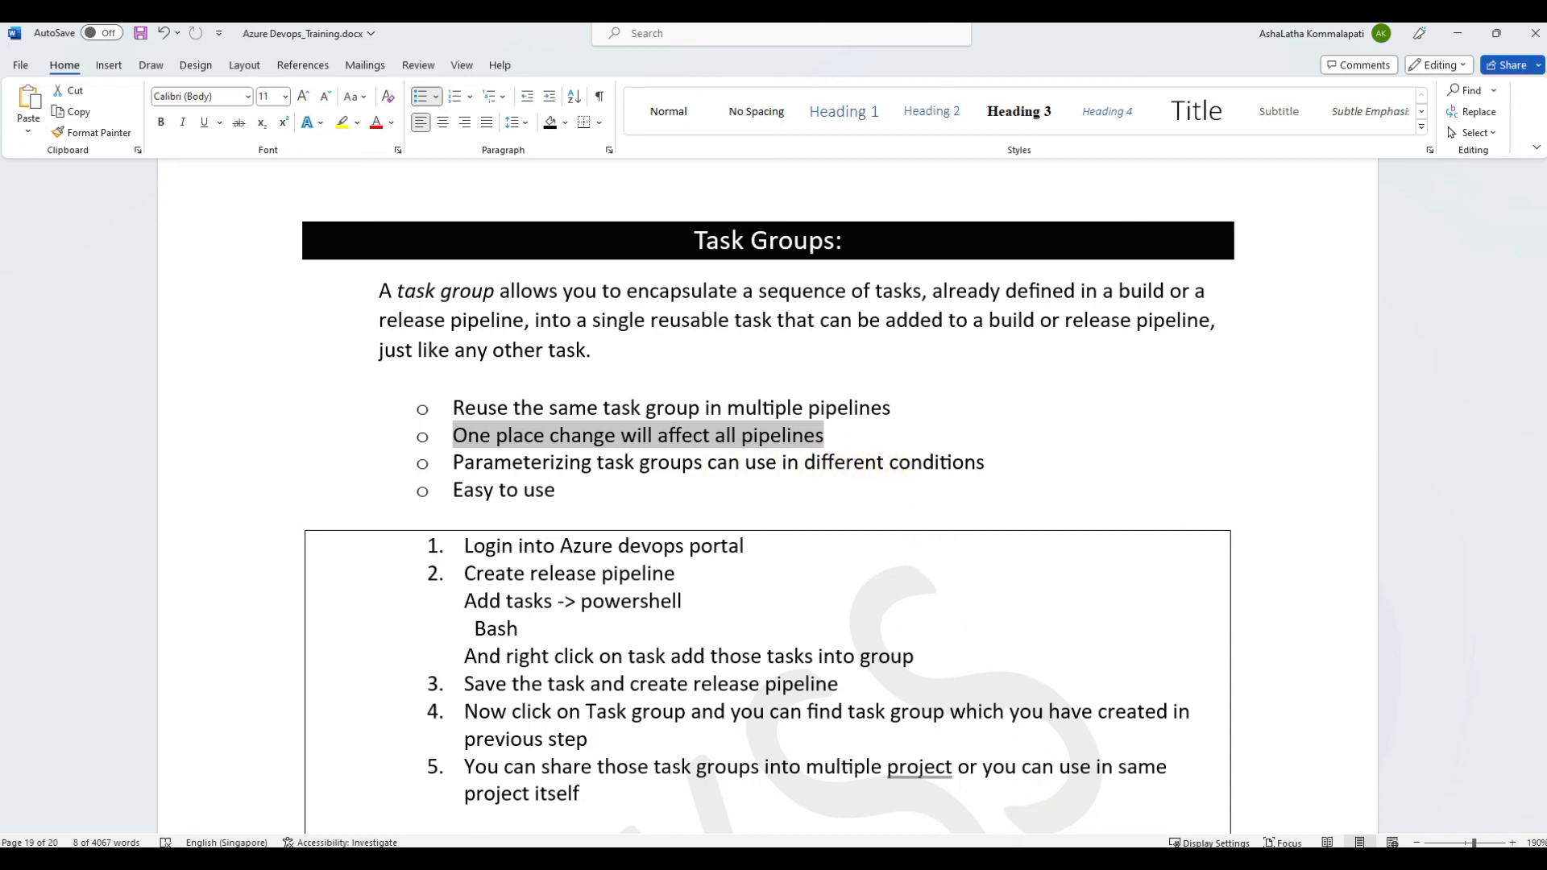
pyautogui.click(843, 859)
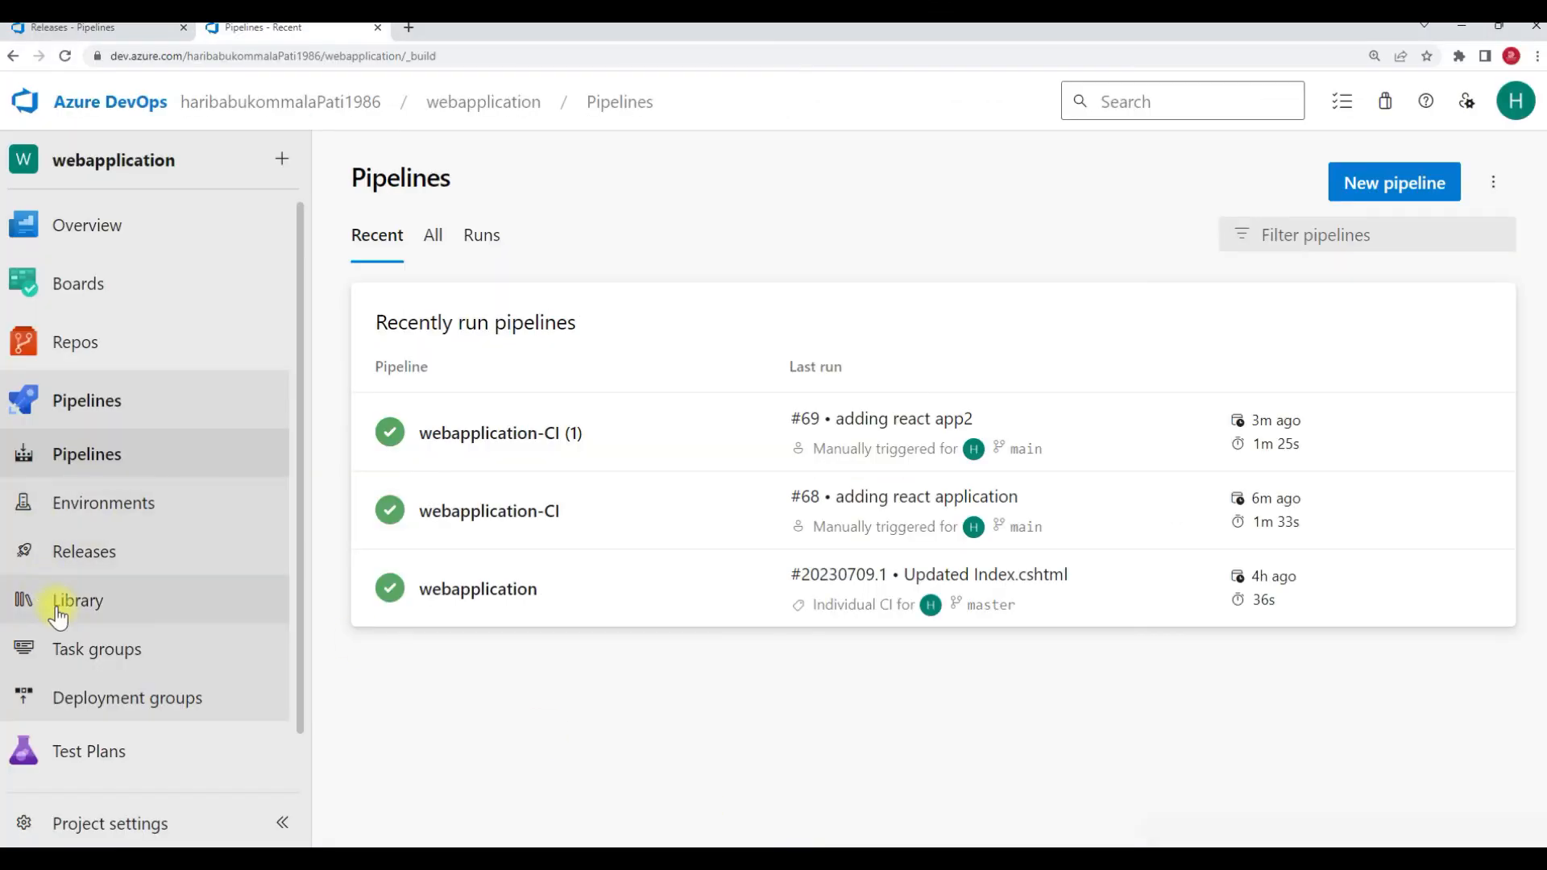
pyautogui.click(500, 427)
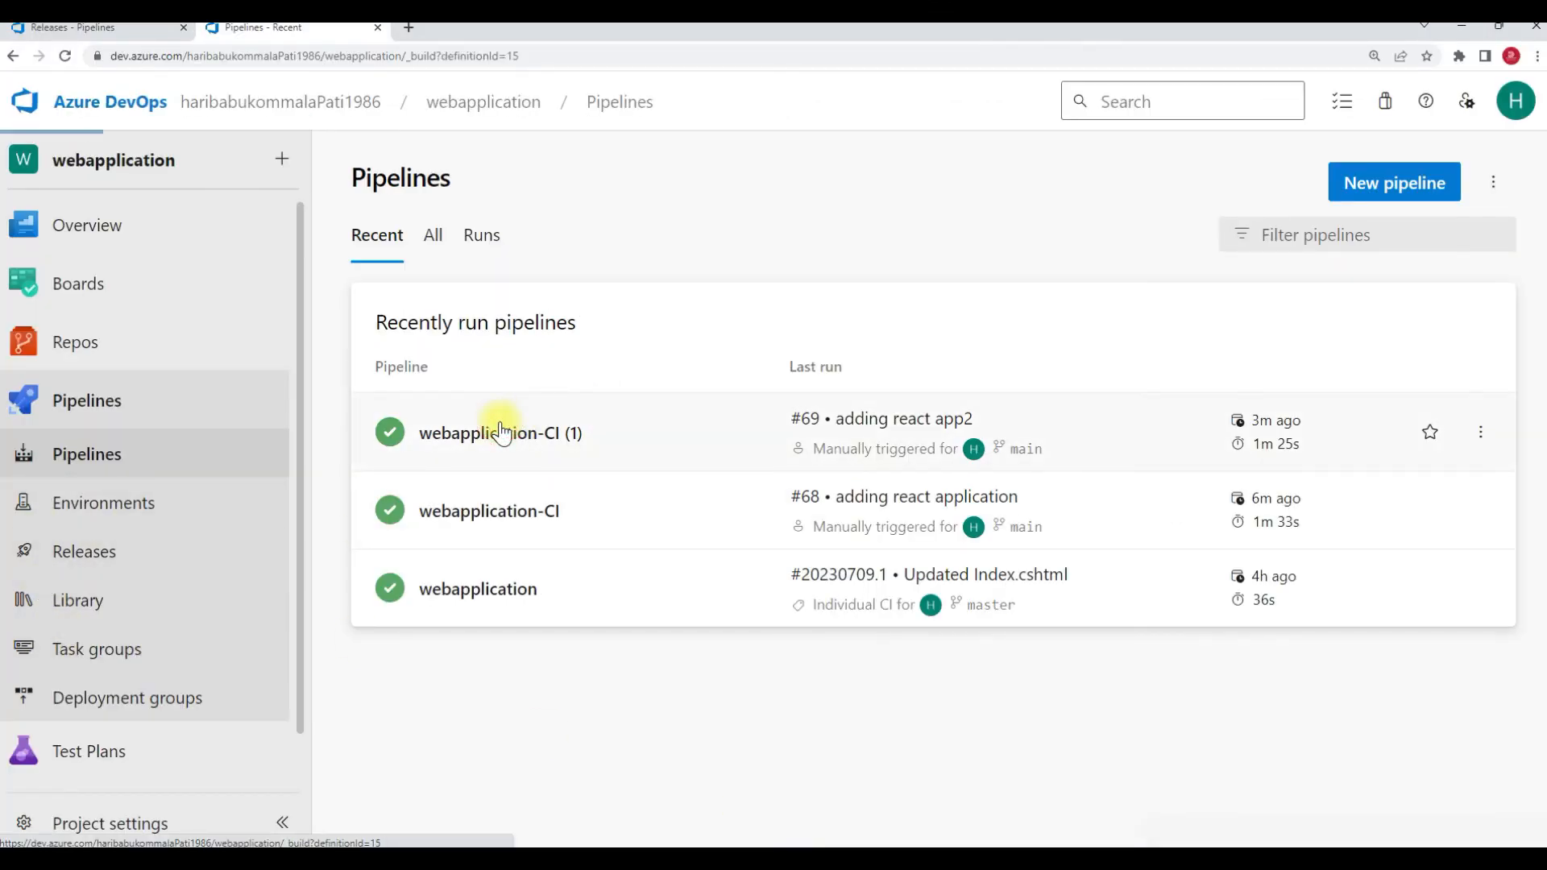
pyautogui.click(1269, 197)
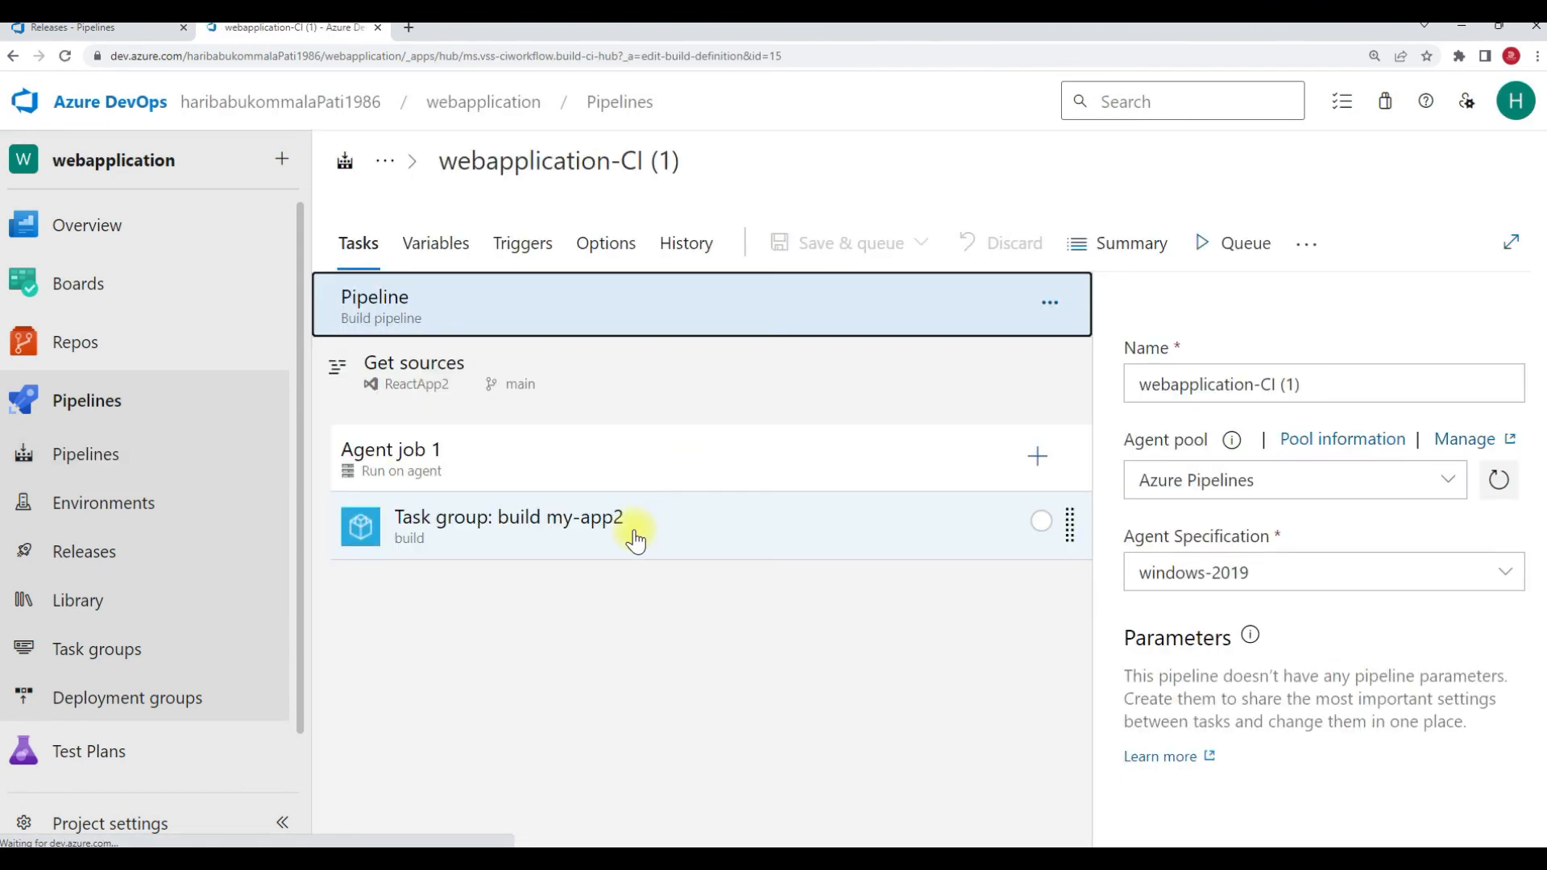
pyautogui.click(635, 540)
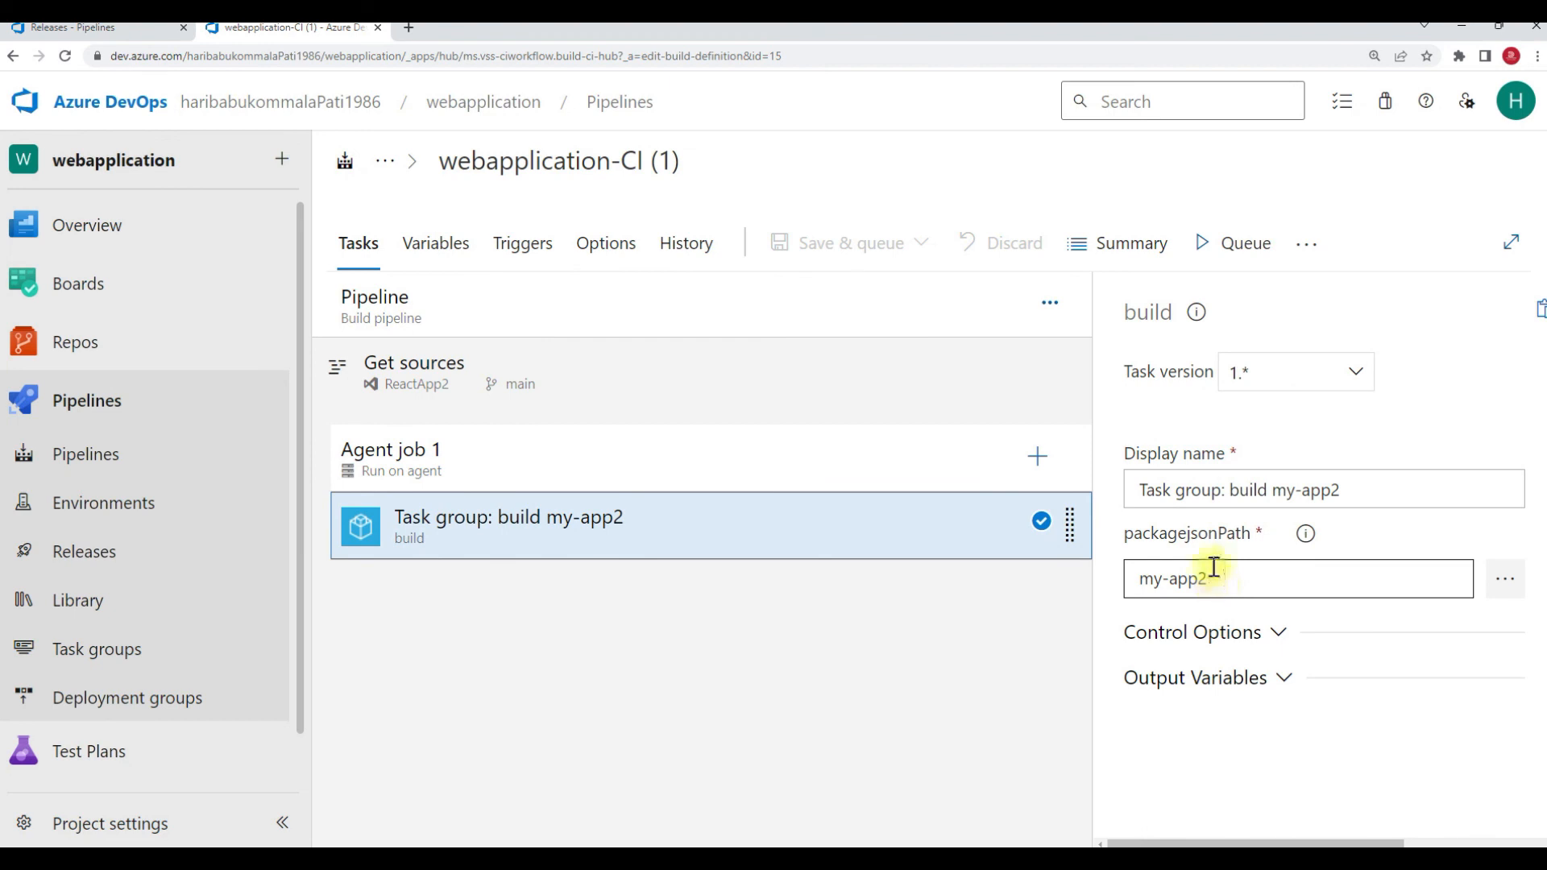